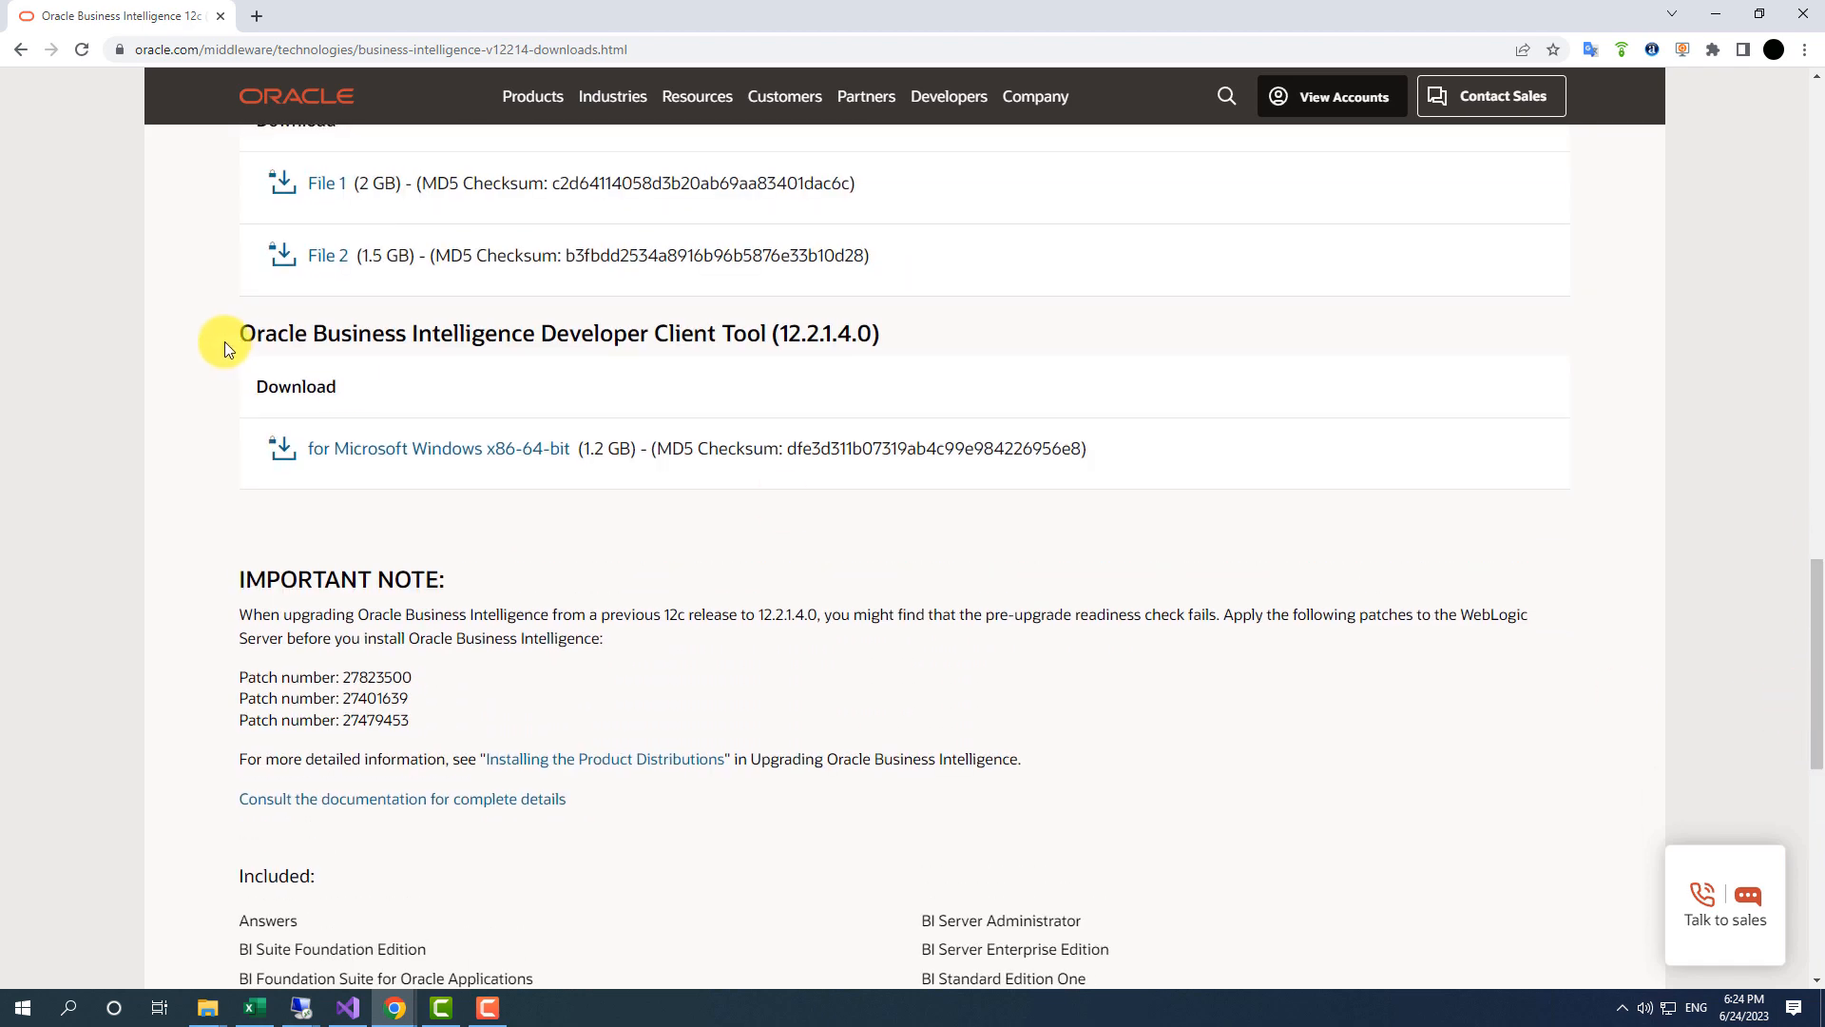
drag(224, 340, 882, 347)
click(162, 334)
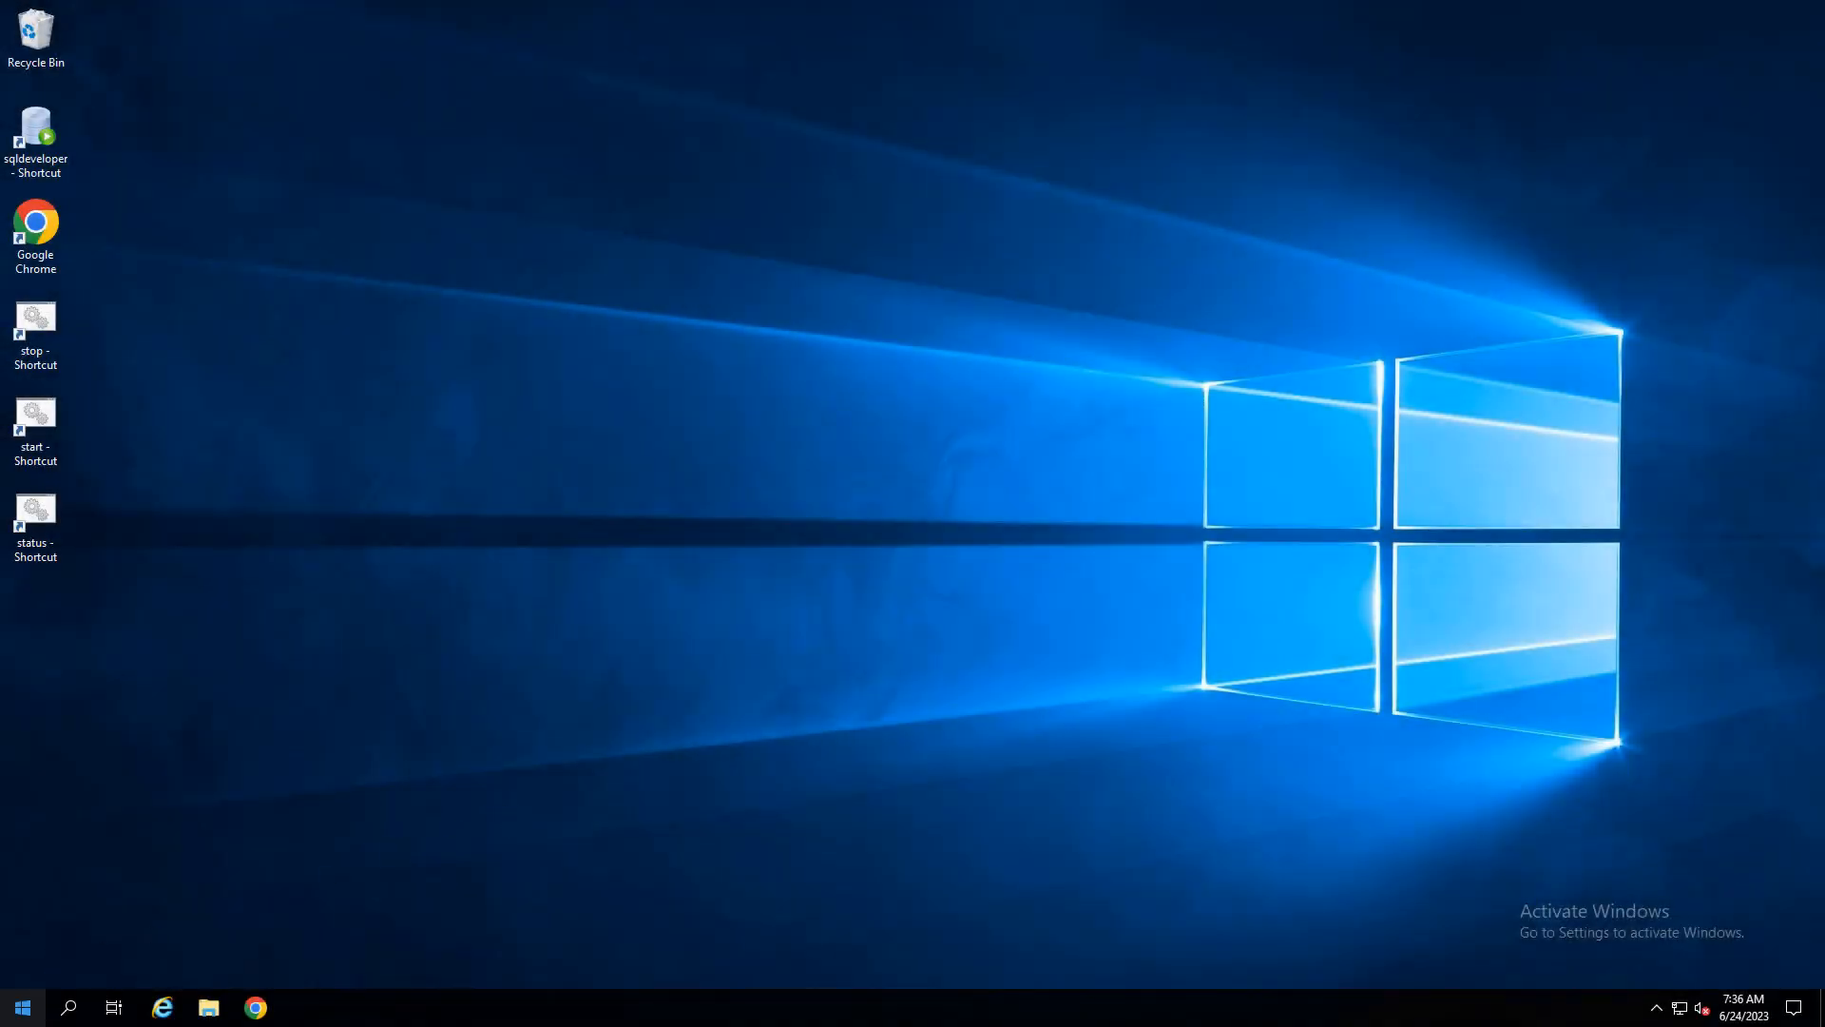
Browse on this PC to the BI 12.2.1.4.0 installation media folder inside Source on Local Disk (D:).
click(23, 1008)
text(thi)
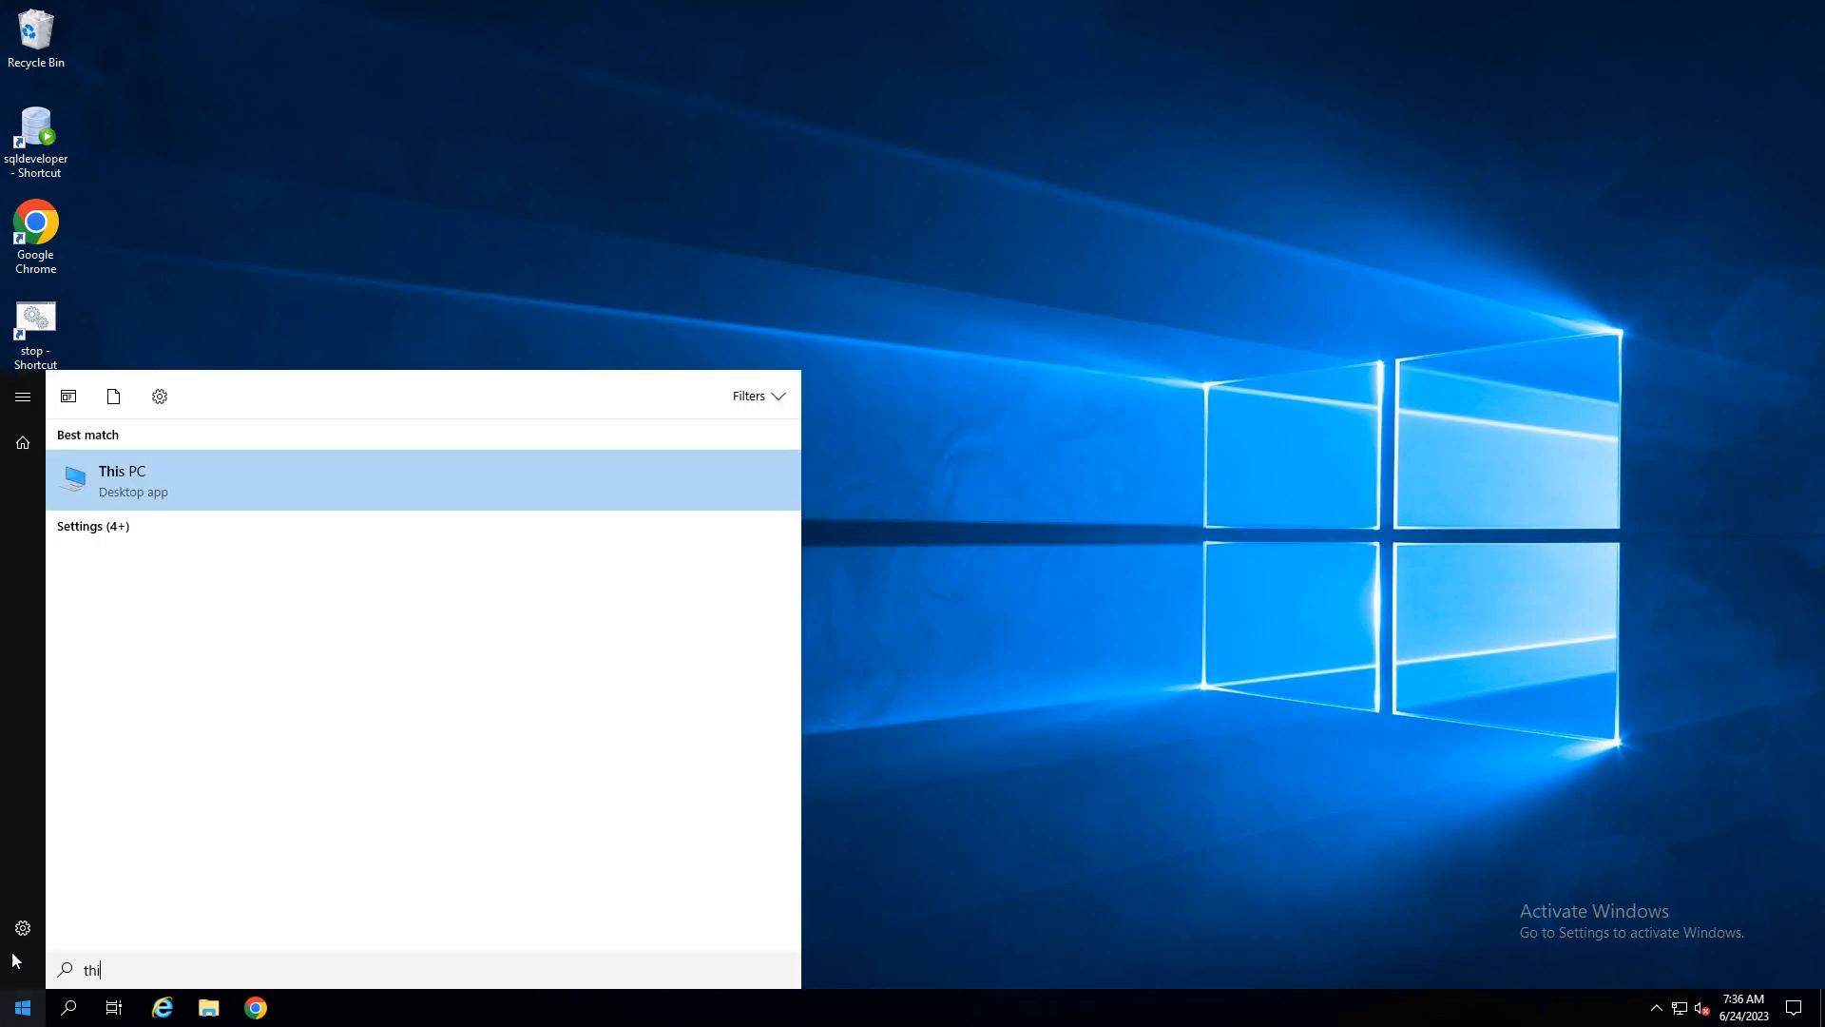
click(258, 492)
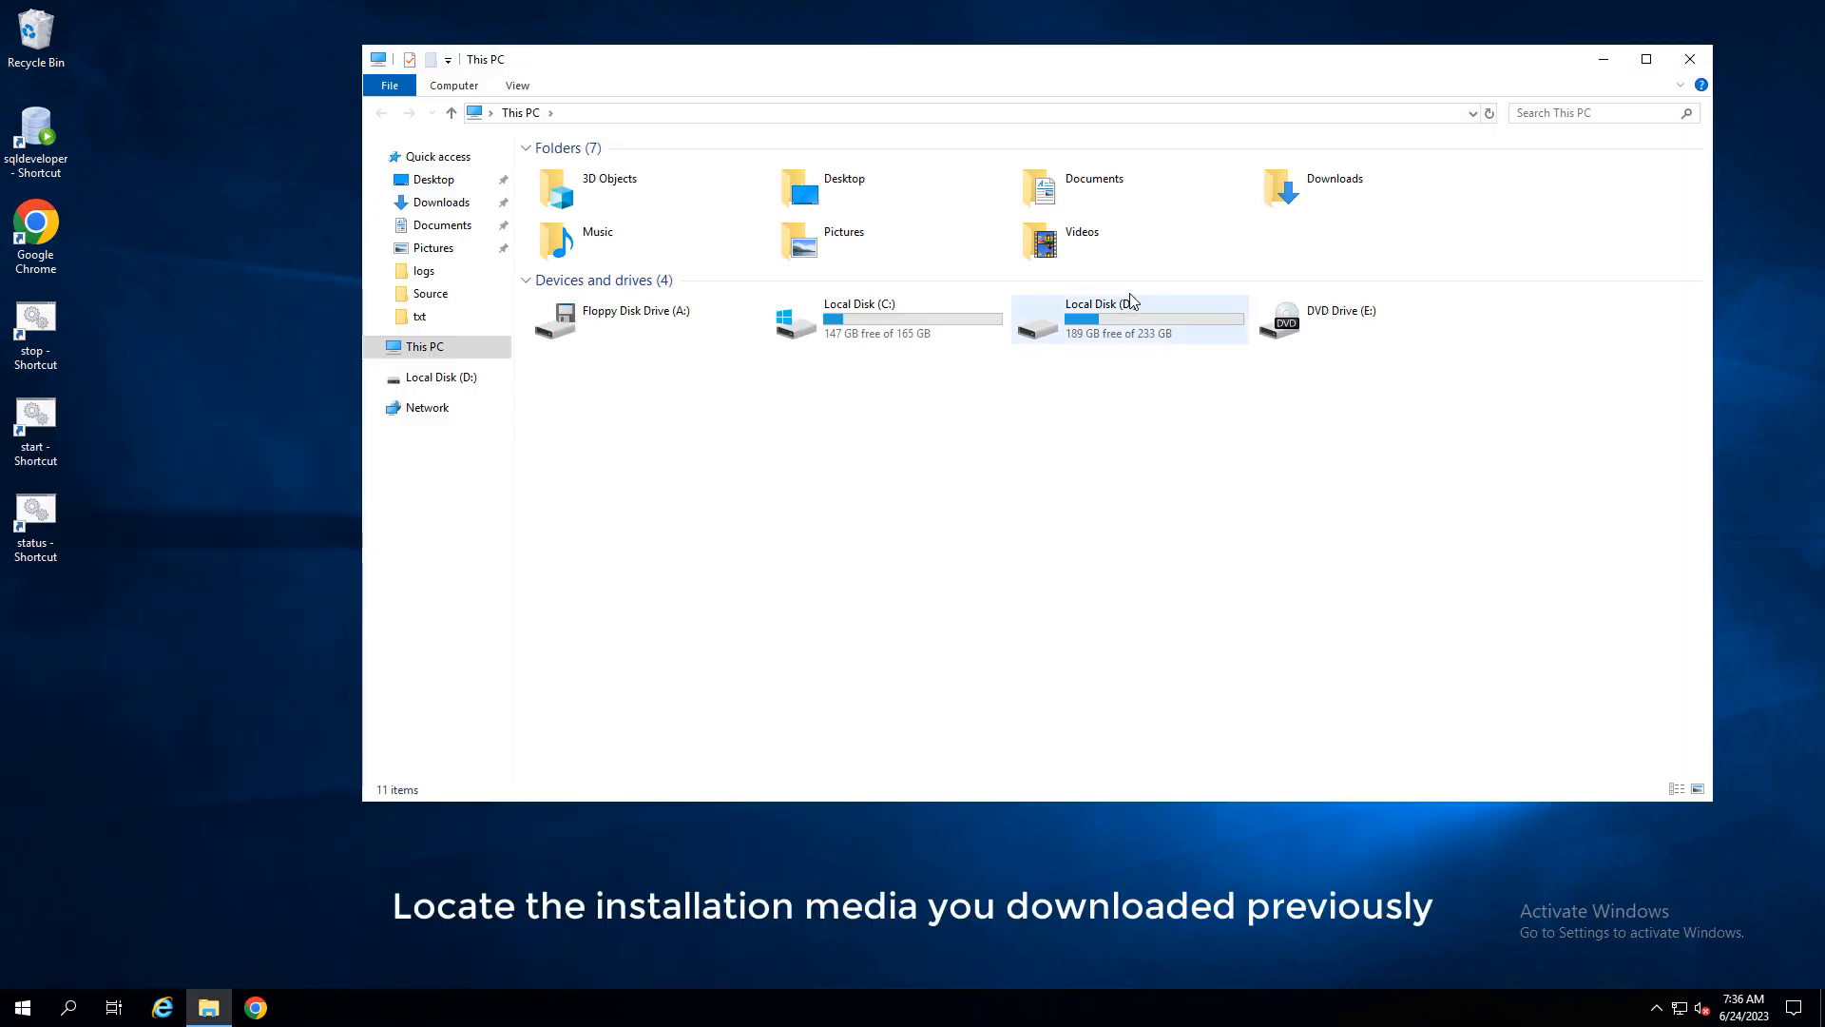
double_click(1114, 322)
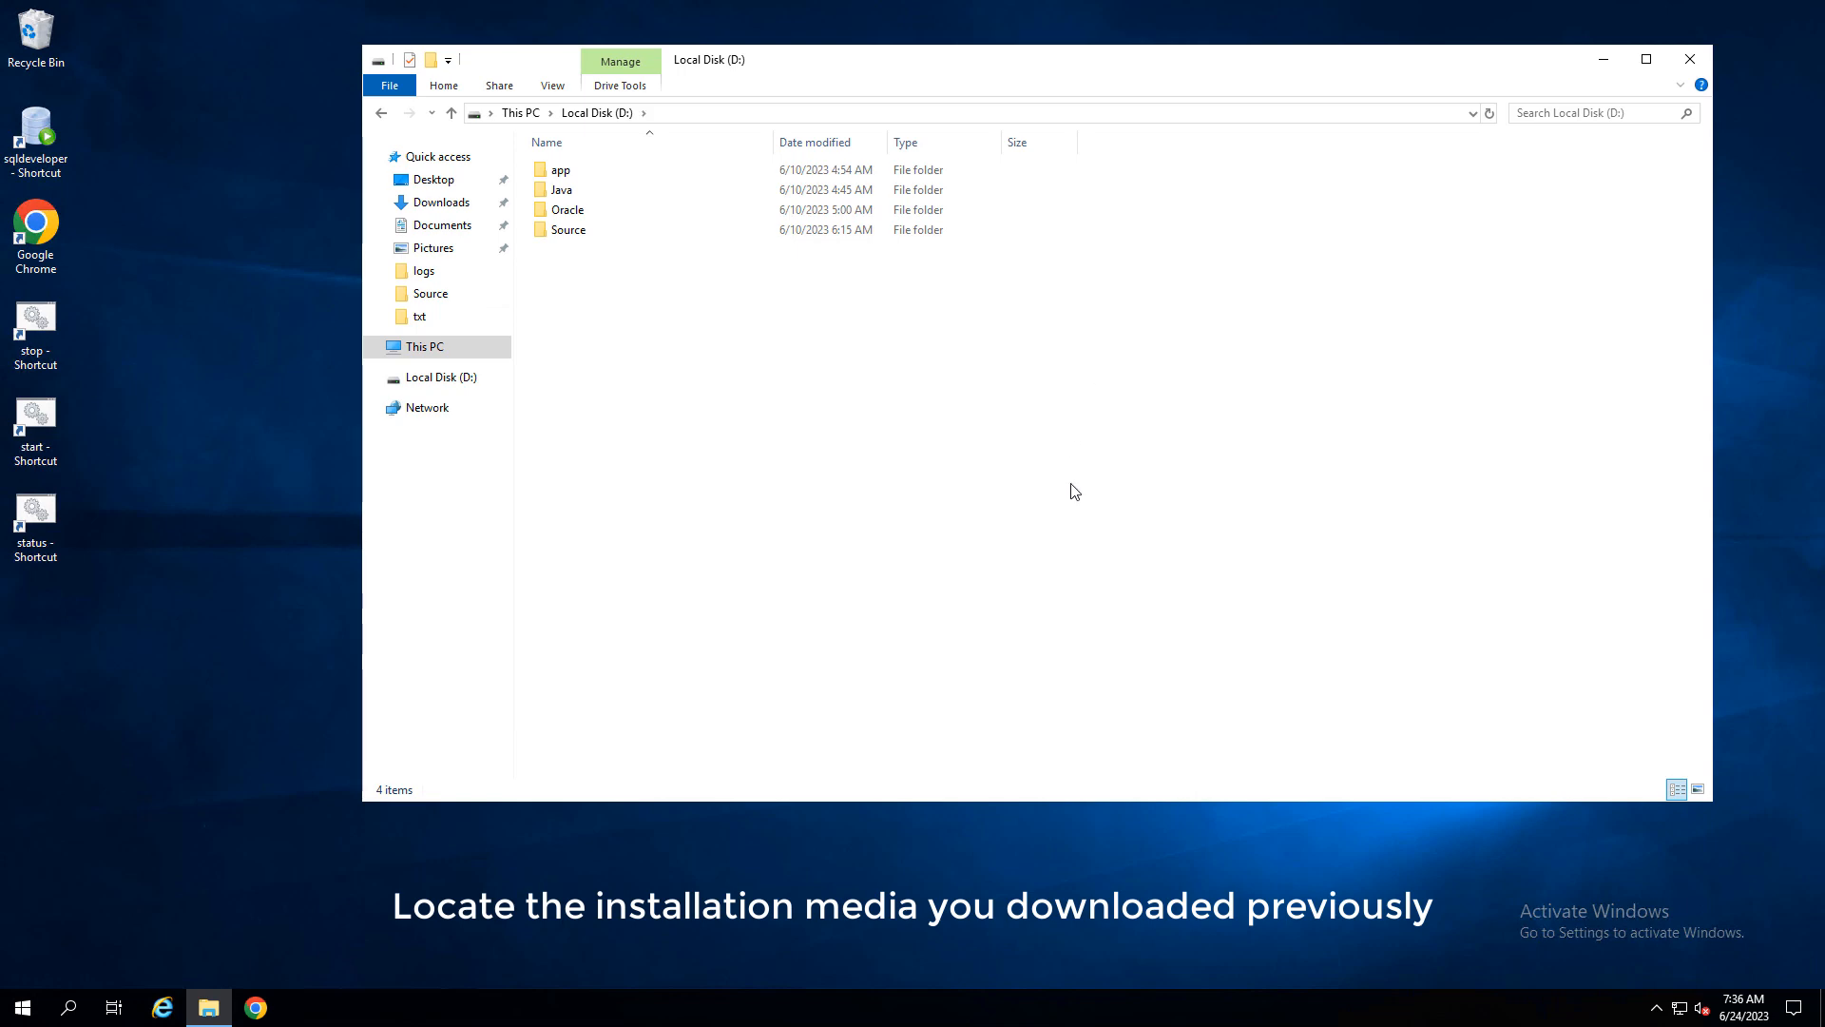
double_click(569, 231)
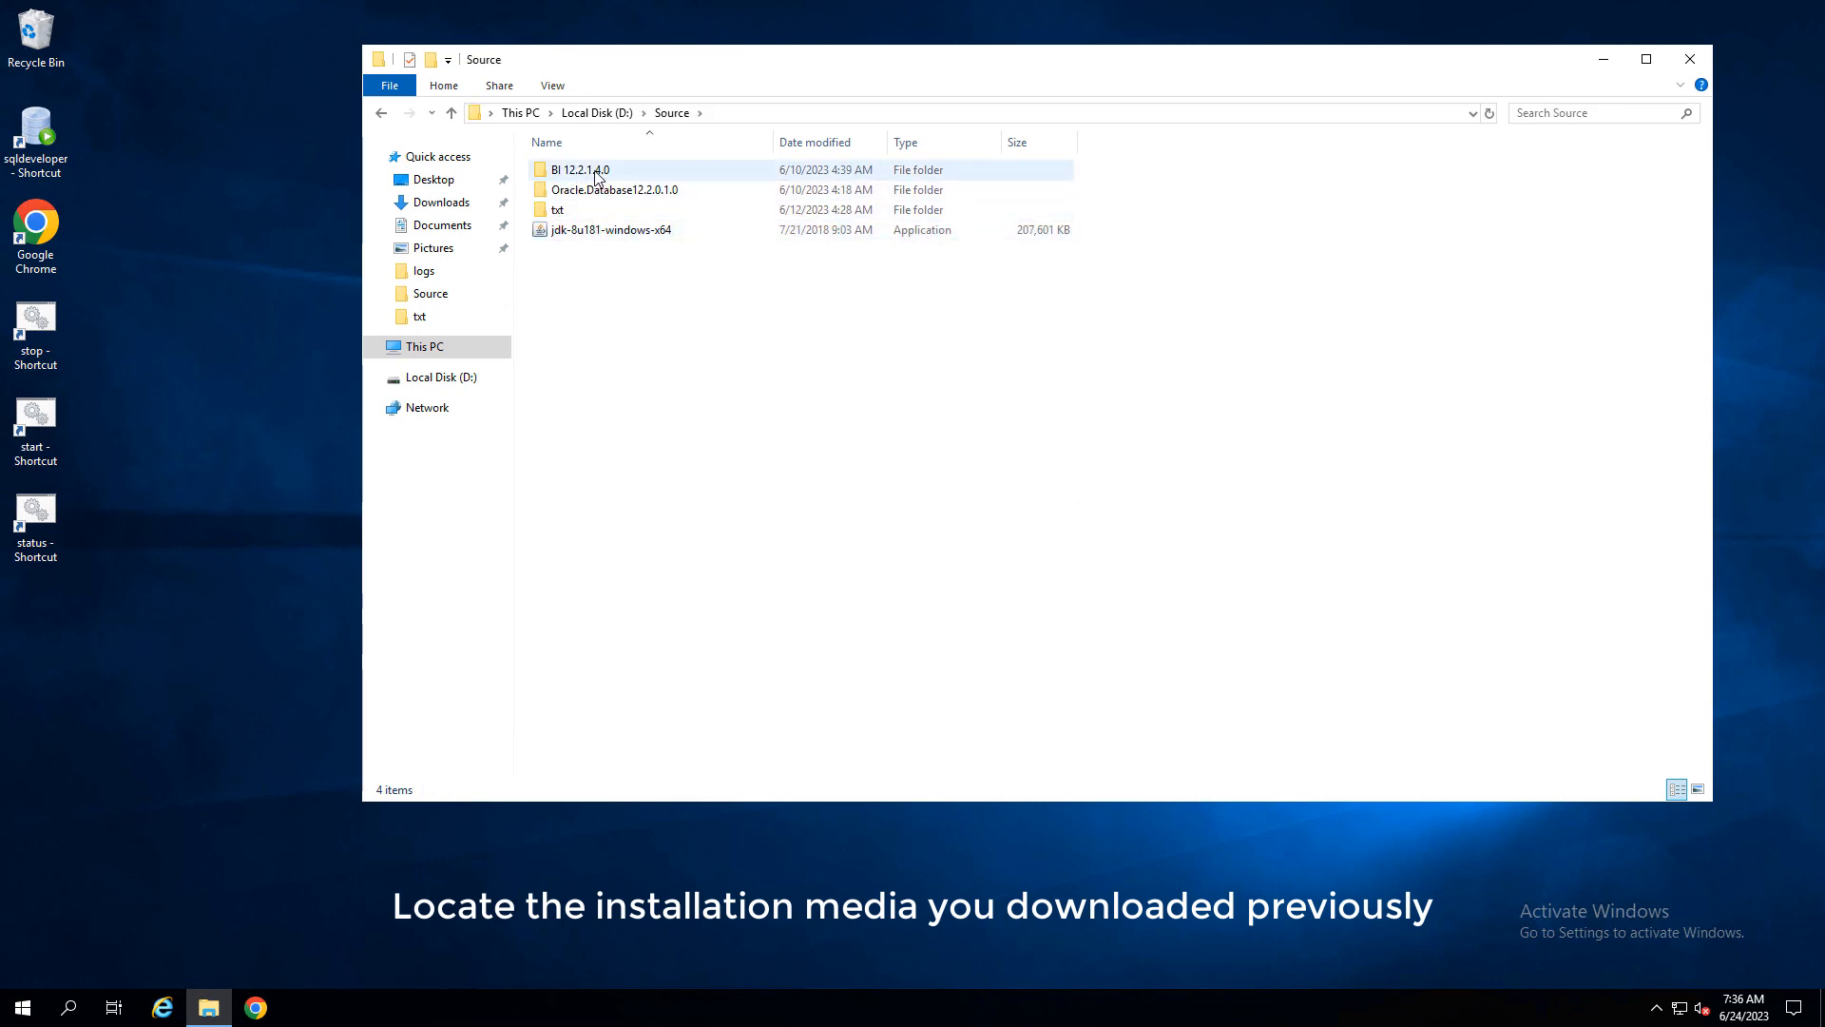
click(661, 177)
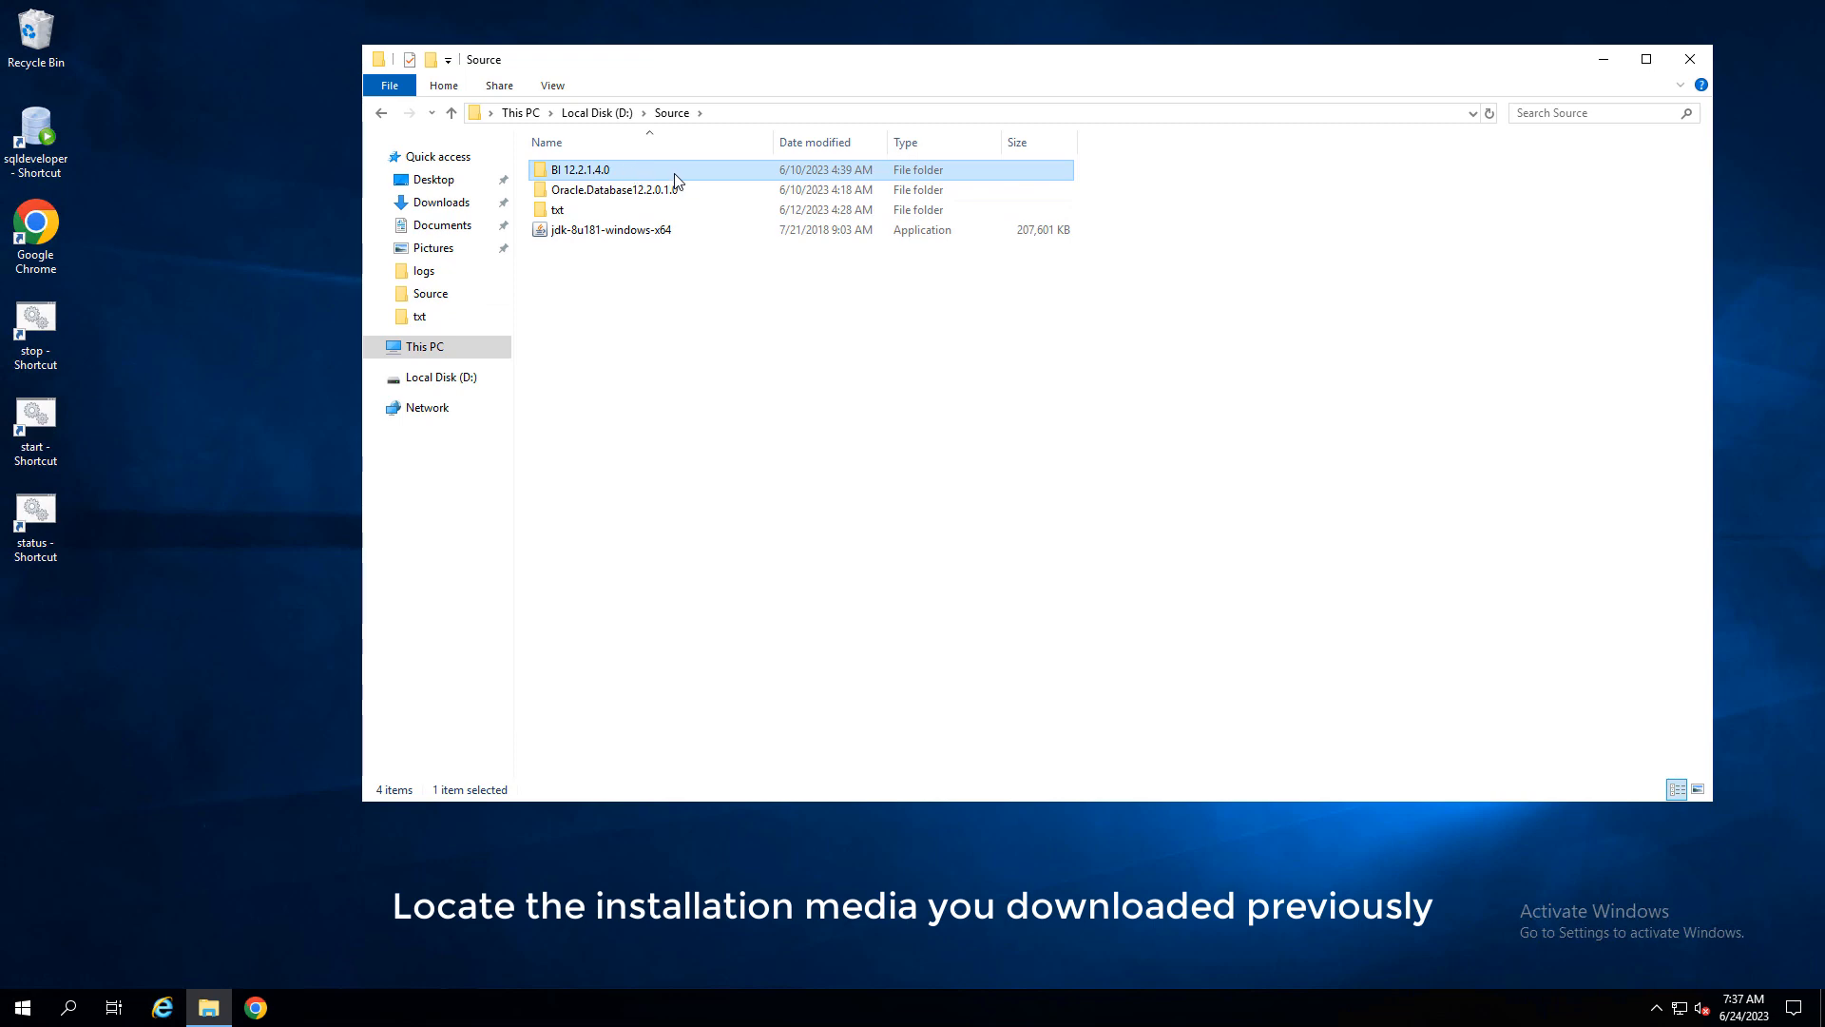
double_click(676, 181)
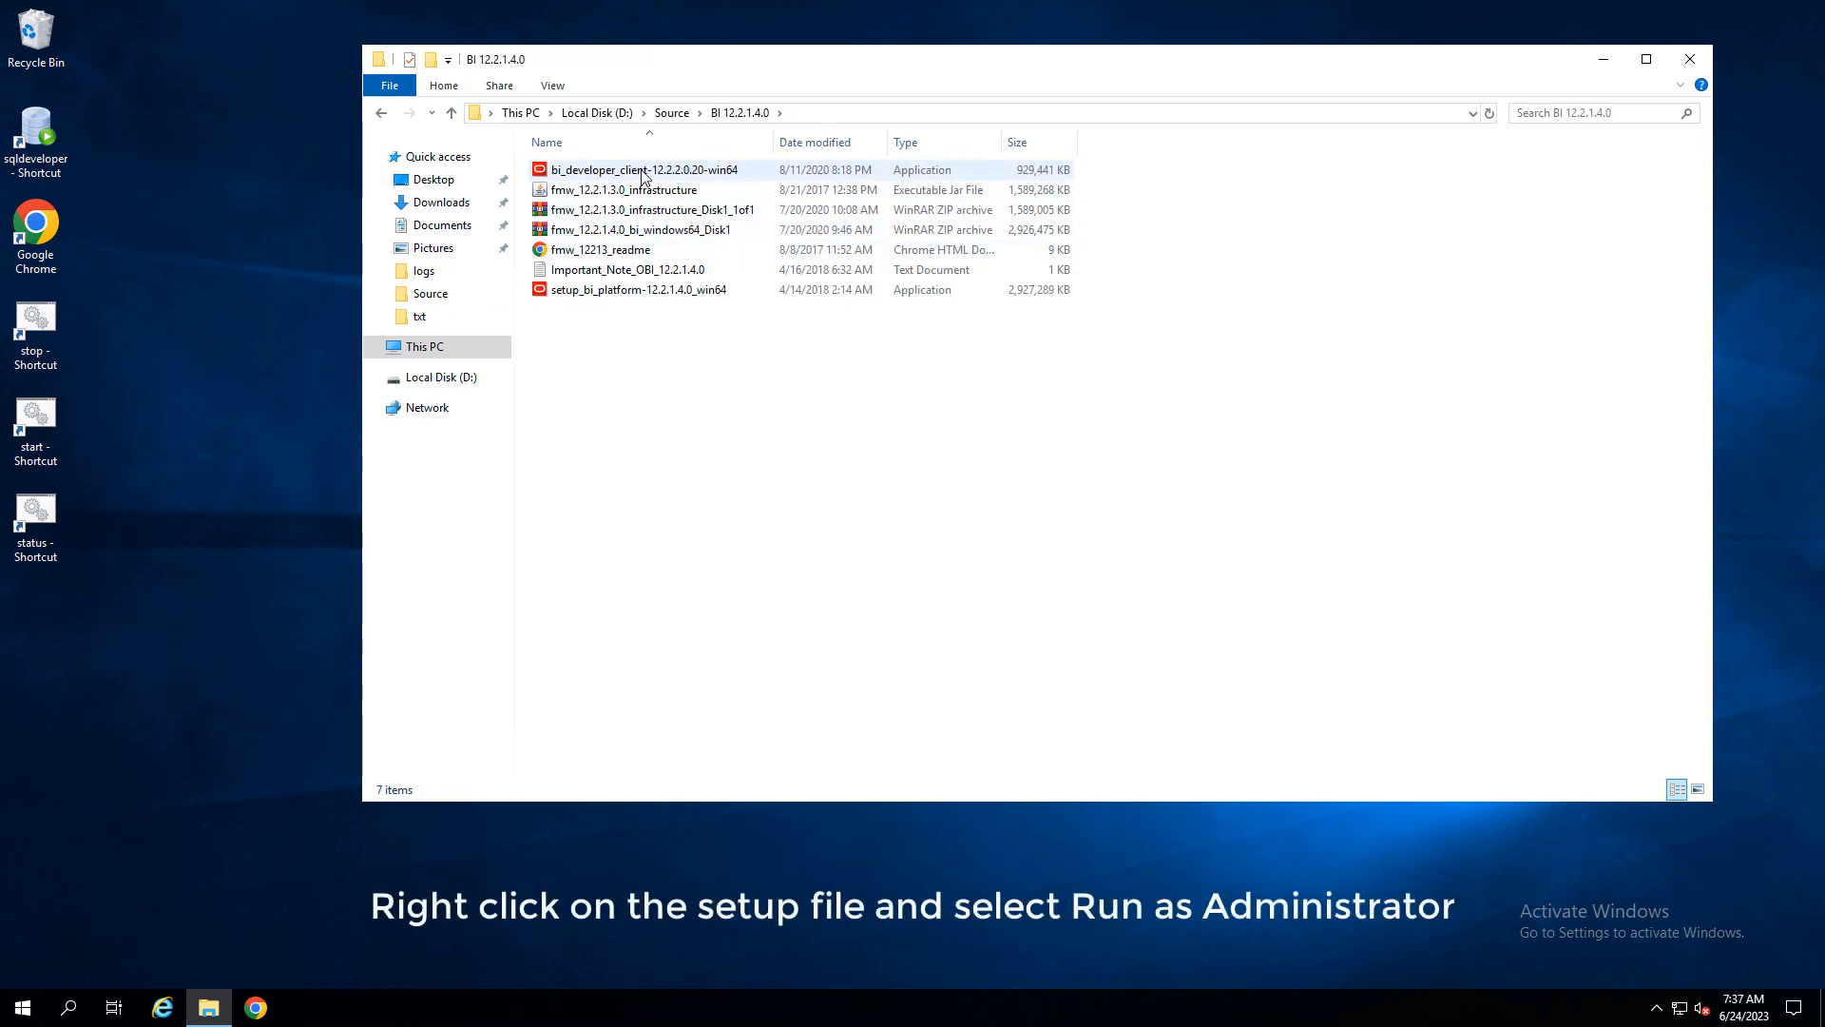
Run bi_developer_client-12.2.2.0.20-win64 as administrator and pass its welcome page, opting not to display that page in the future.
click(644, 175)
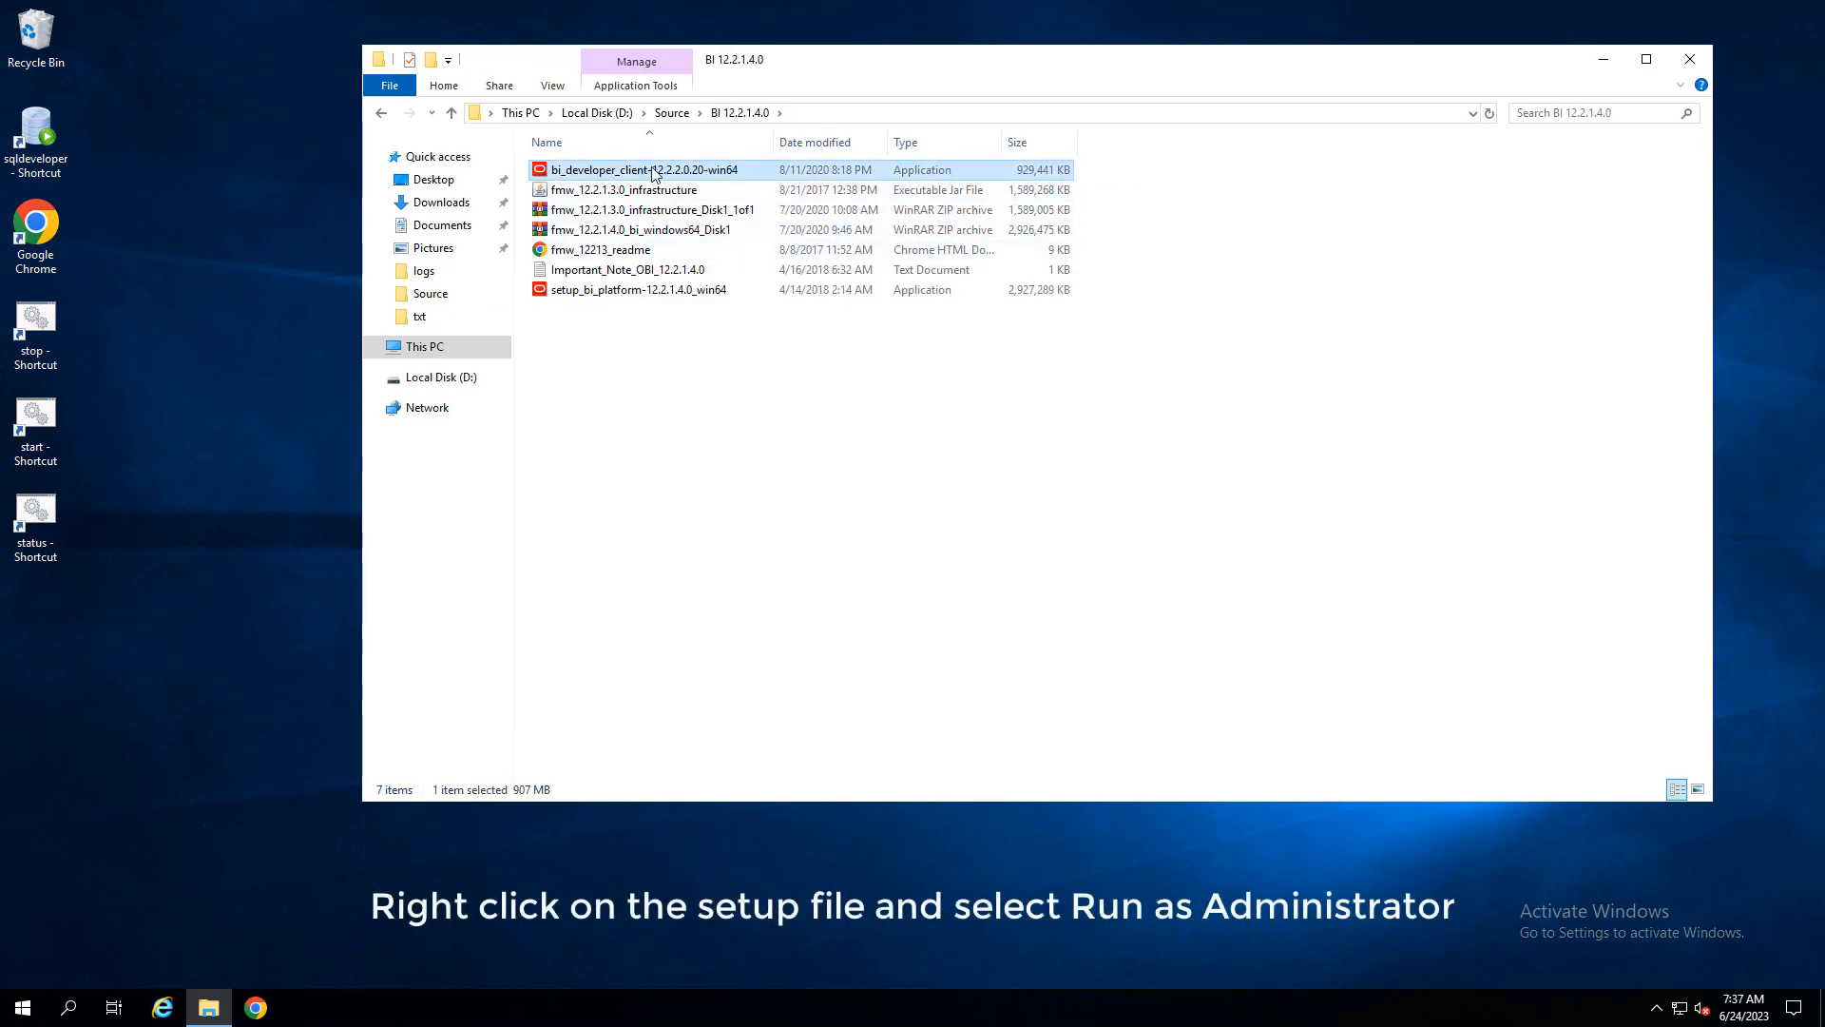
right_click(654, 174)
click(685, 204)
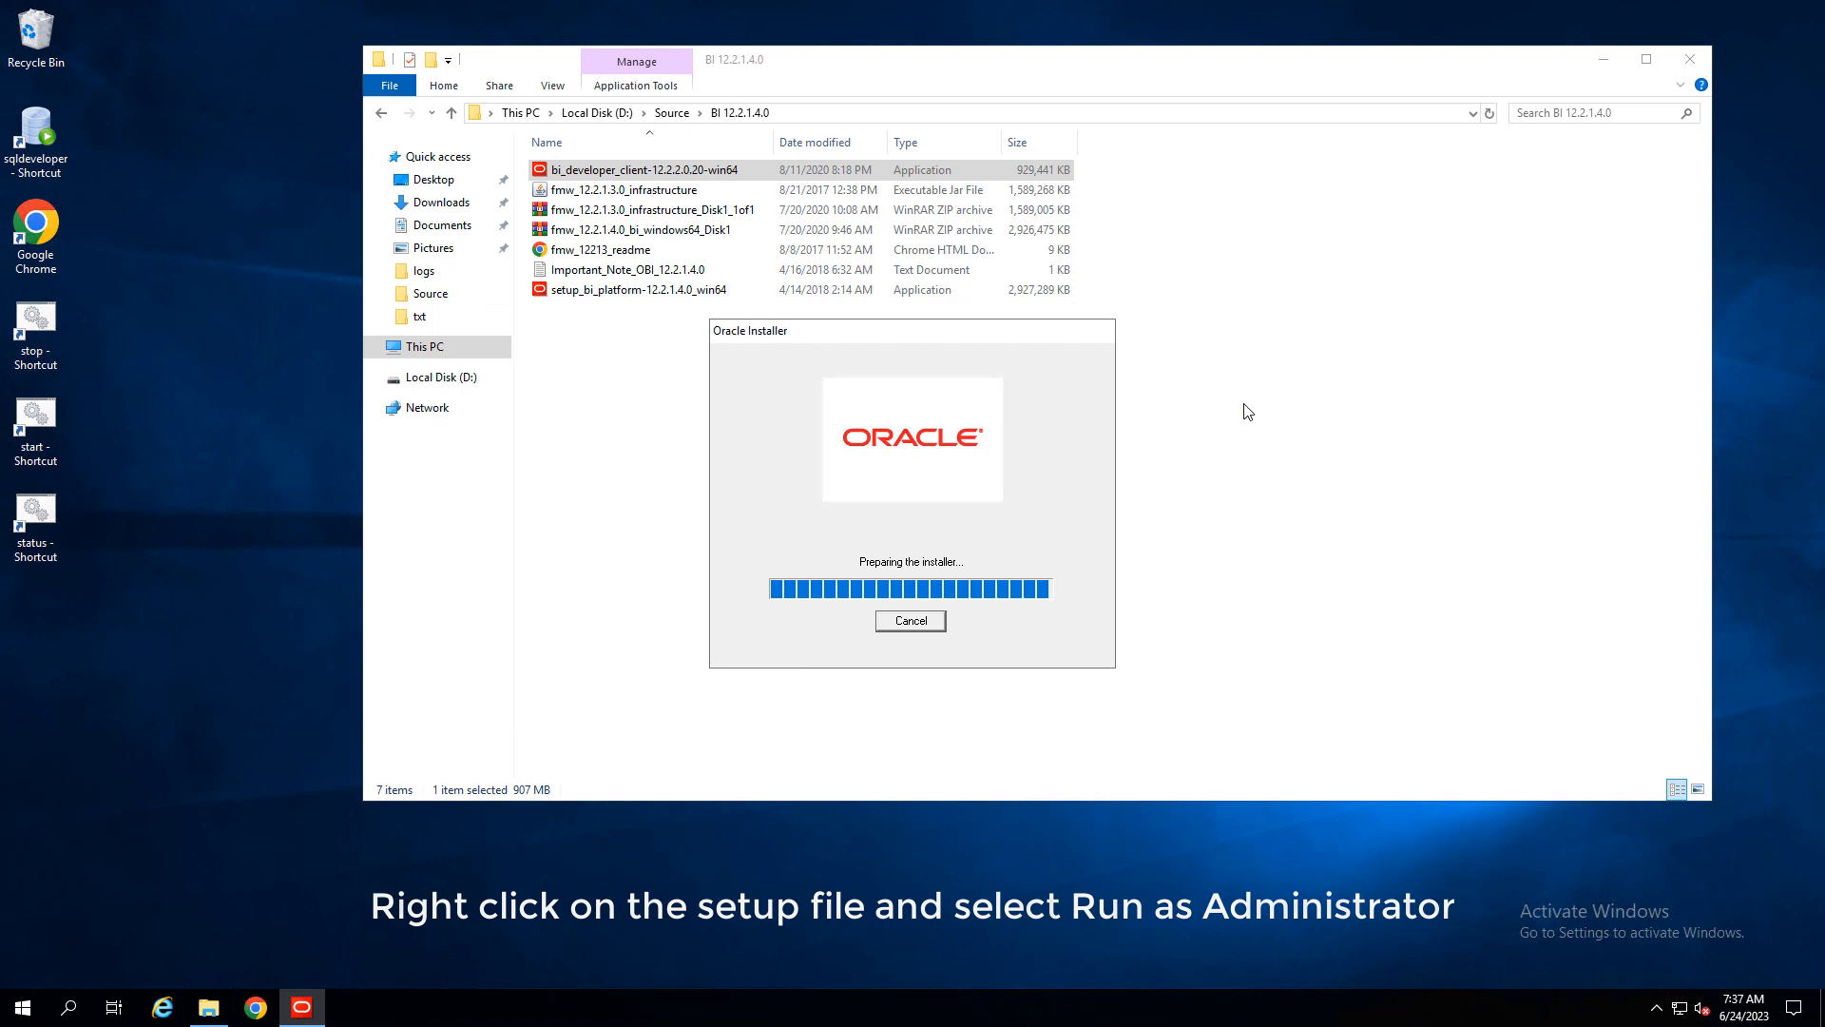
click(1690, 59)
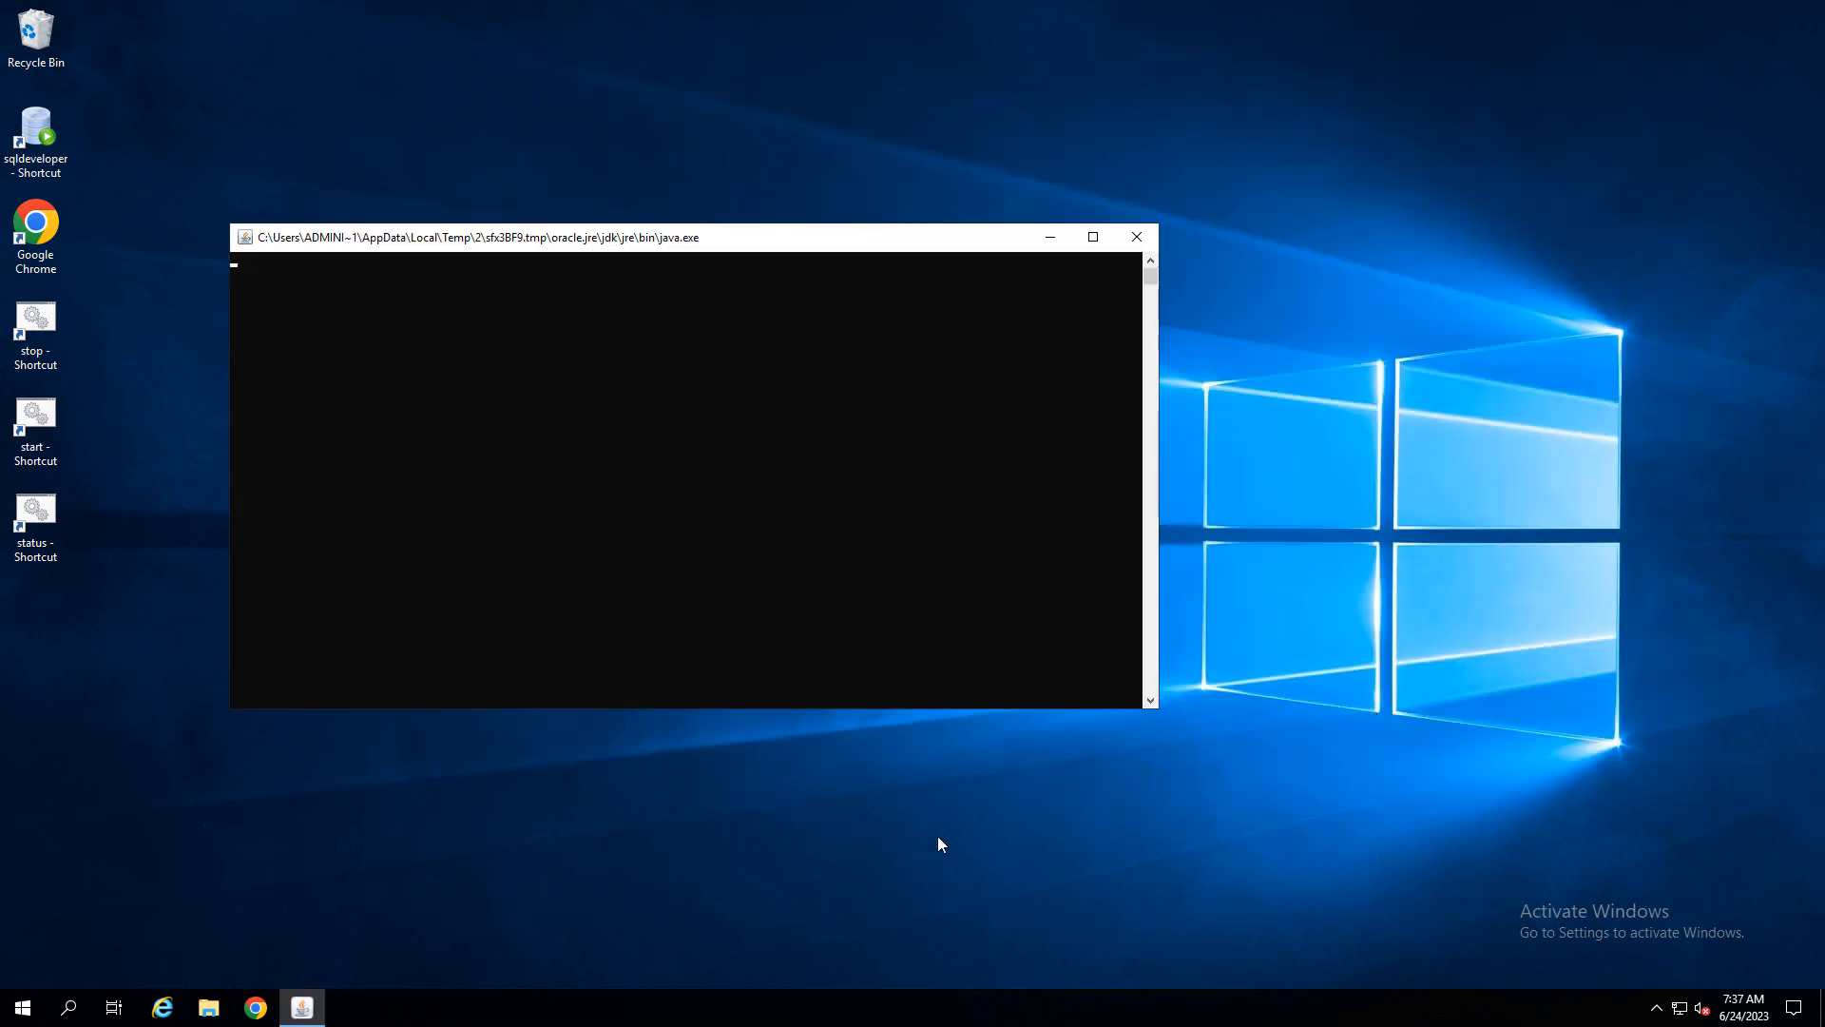
drag(728, 237, 876, 102)
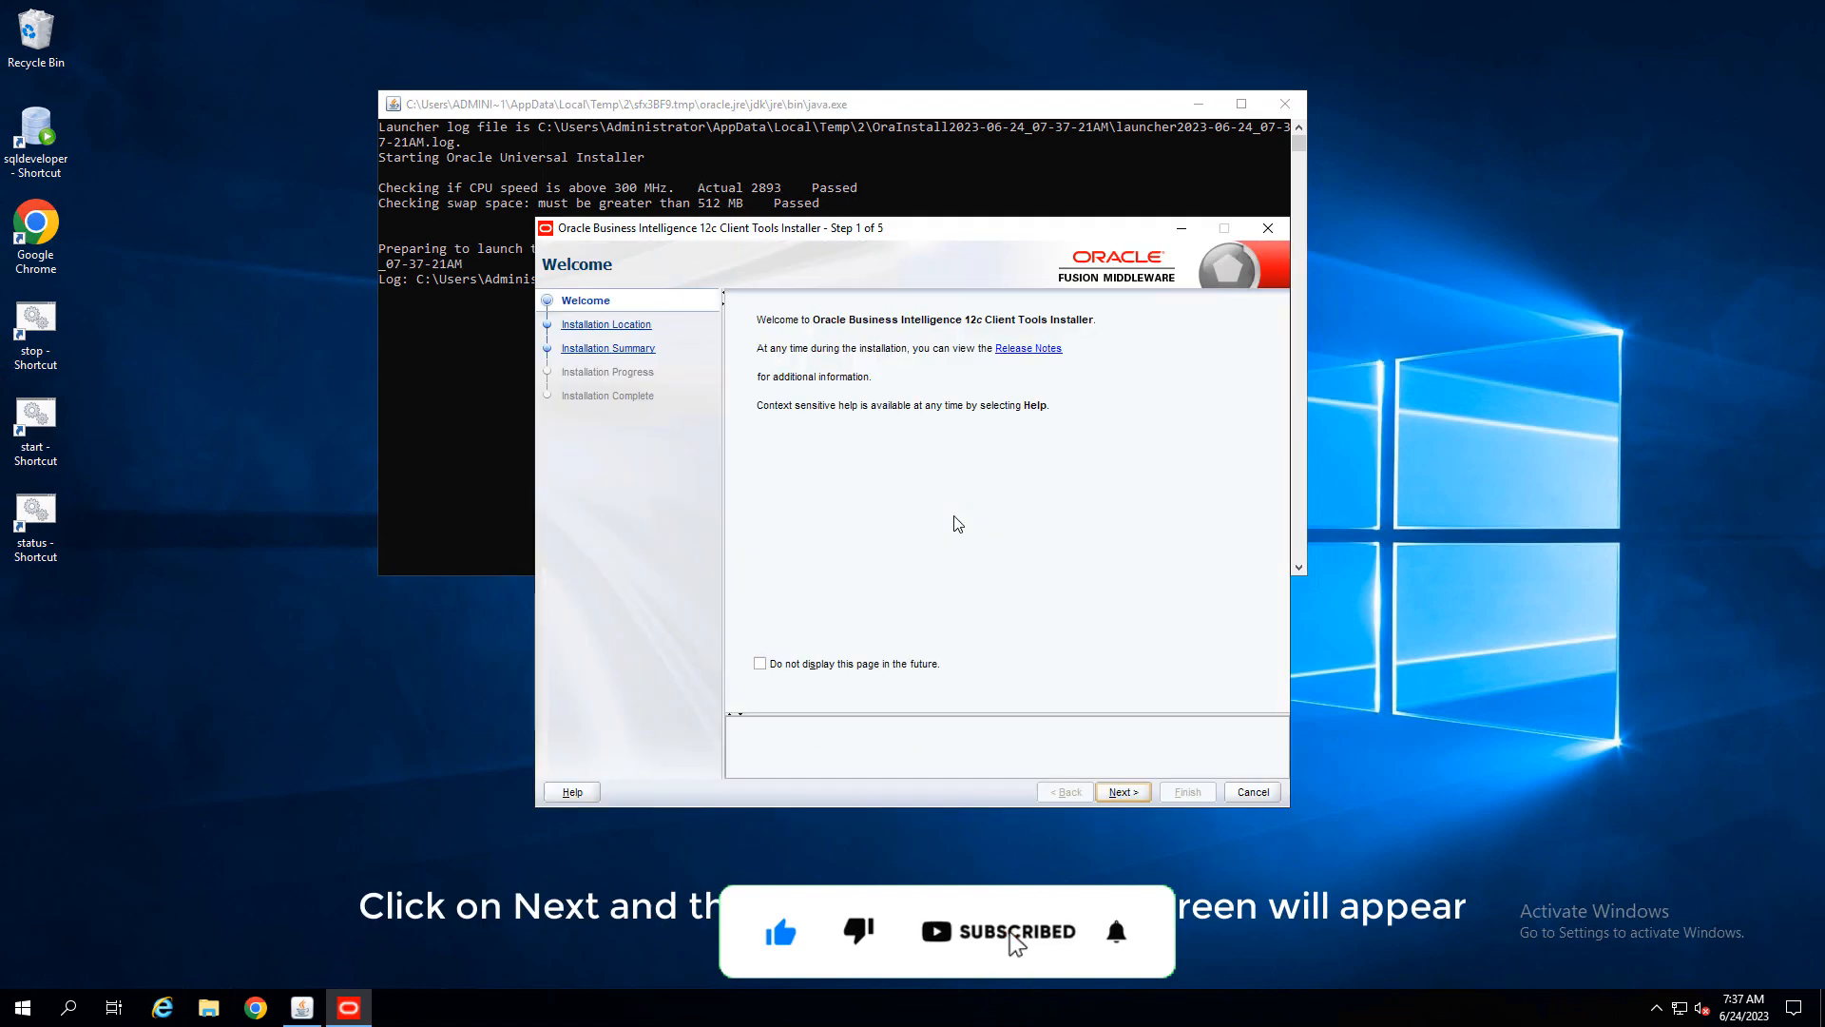
click(823, 662)
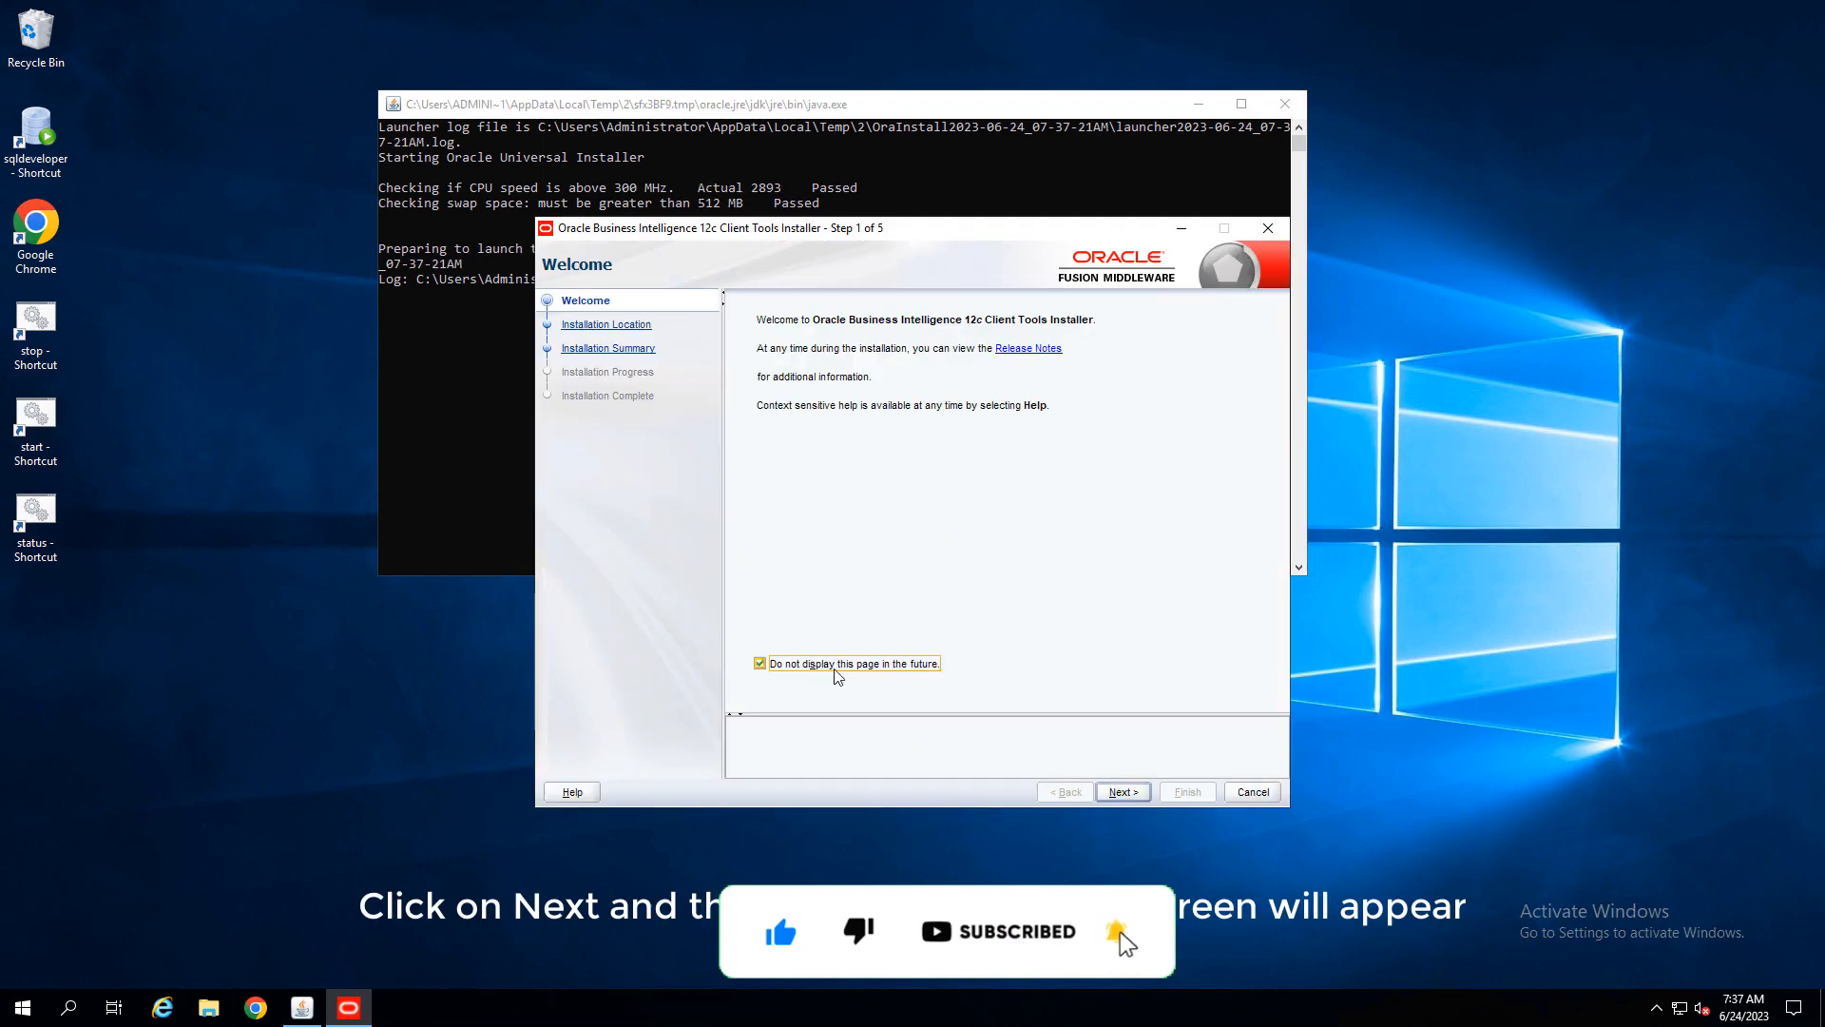
click(1103, 792)
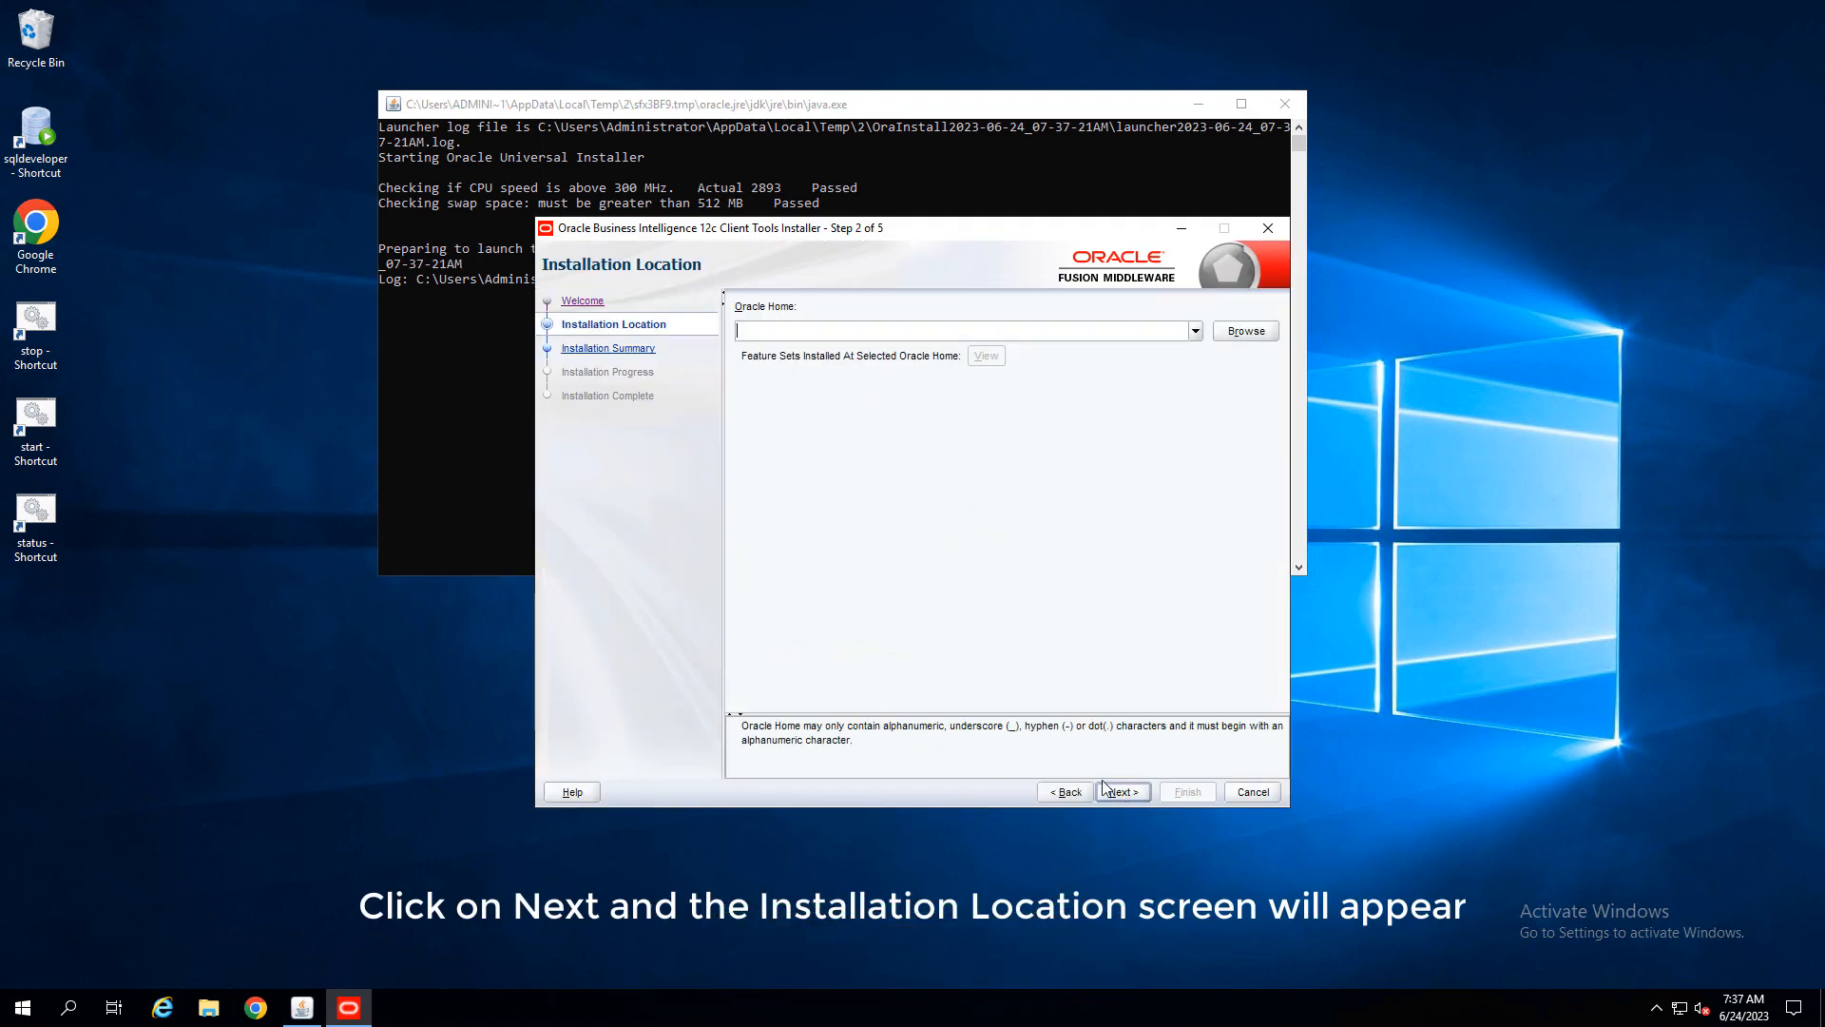
Set the Oracle Home to D:\Oracle\Middleware\Oracle_Home_Bi_Client and run the client tools installation through to its completion page.
click(1194, 330)
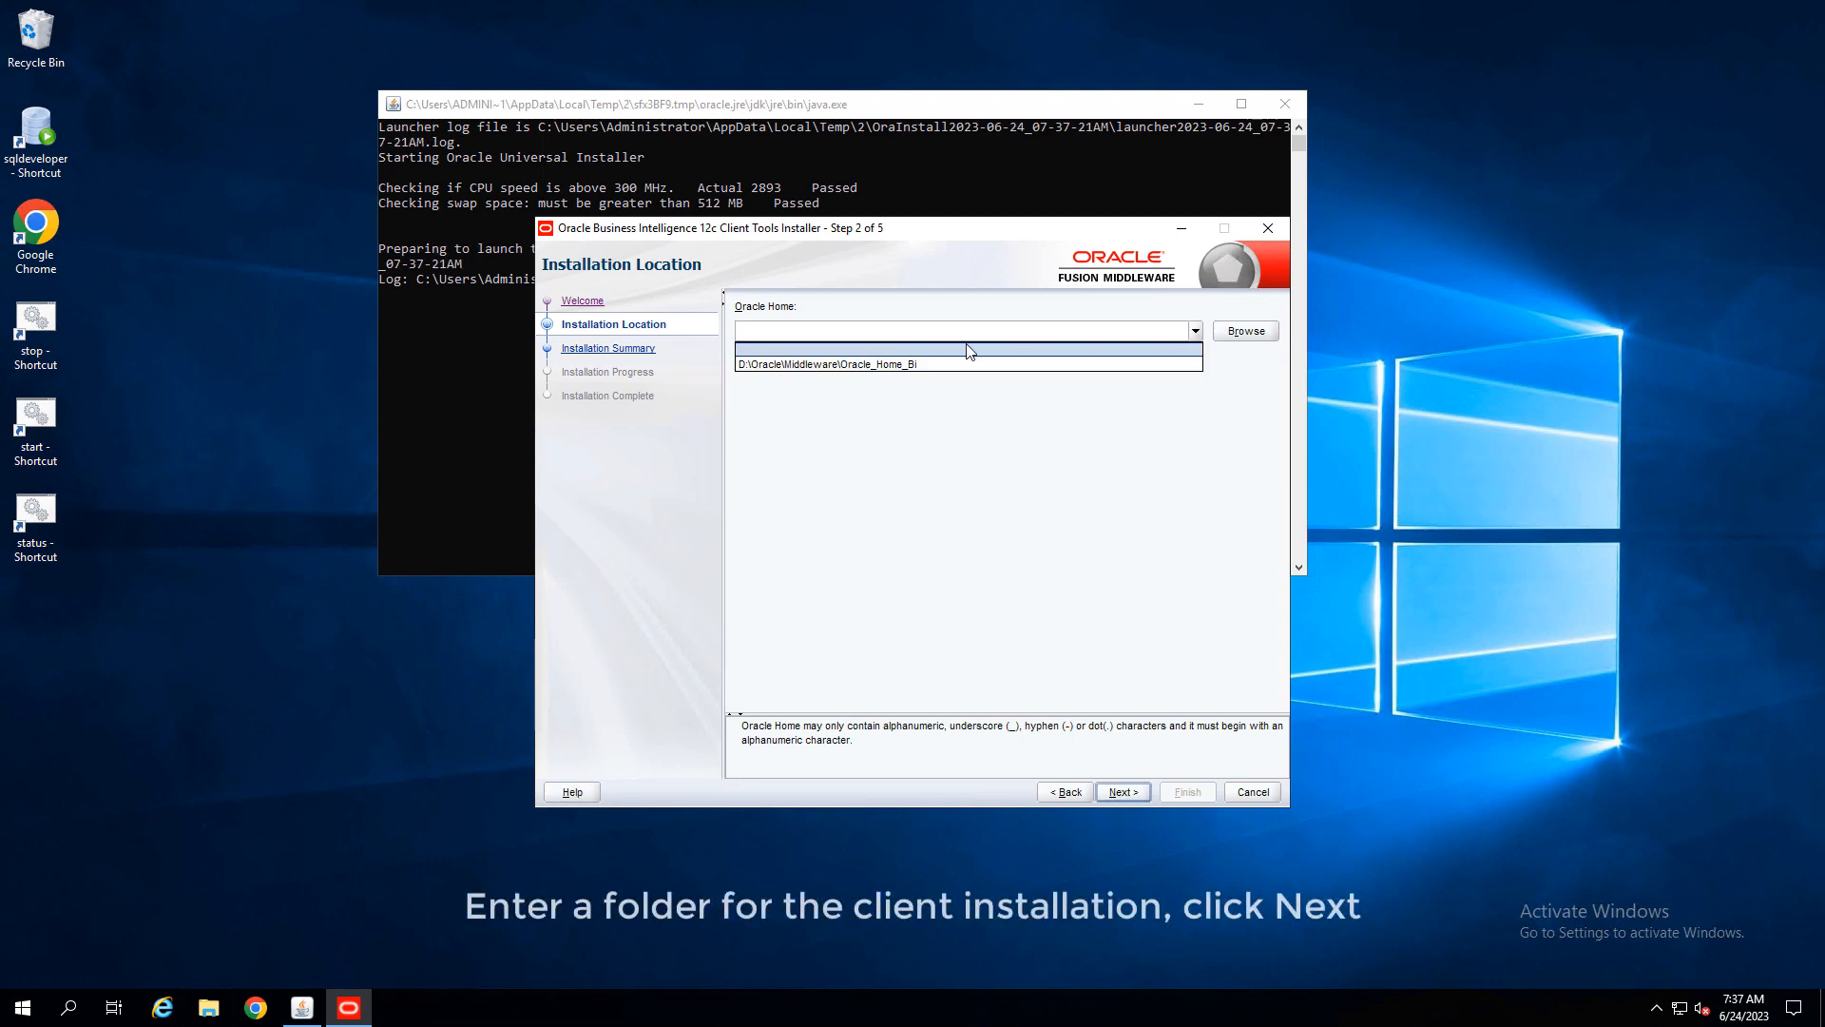
click(879, 365)
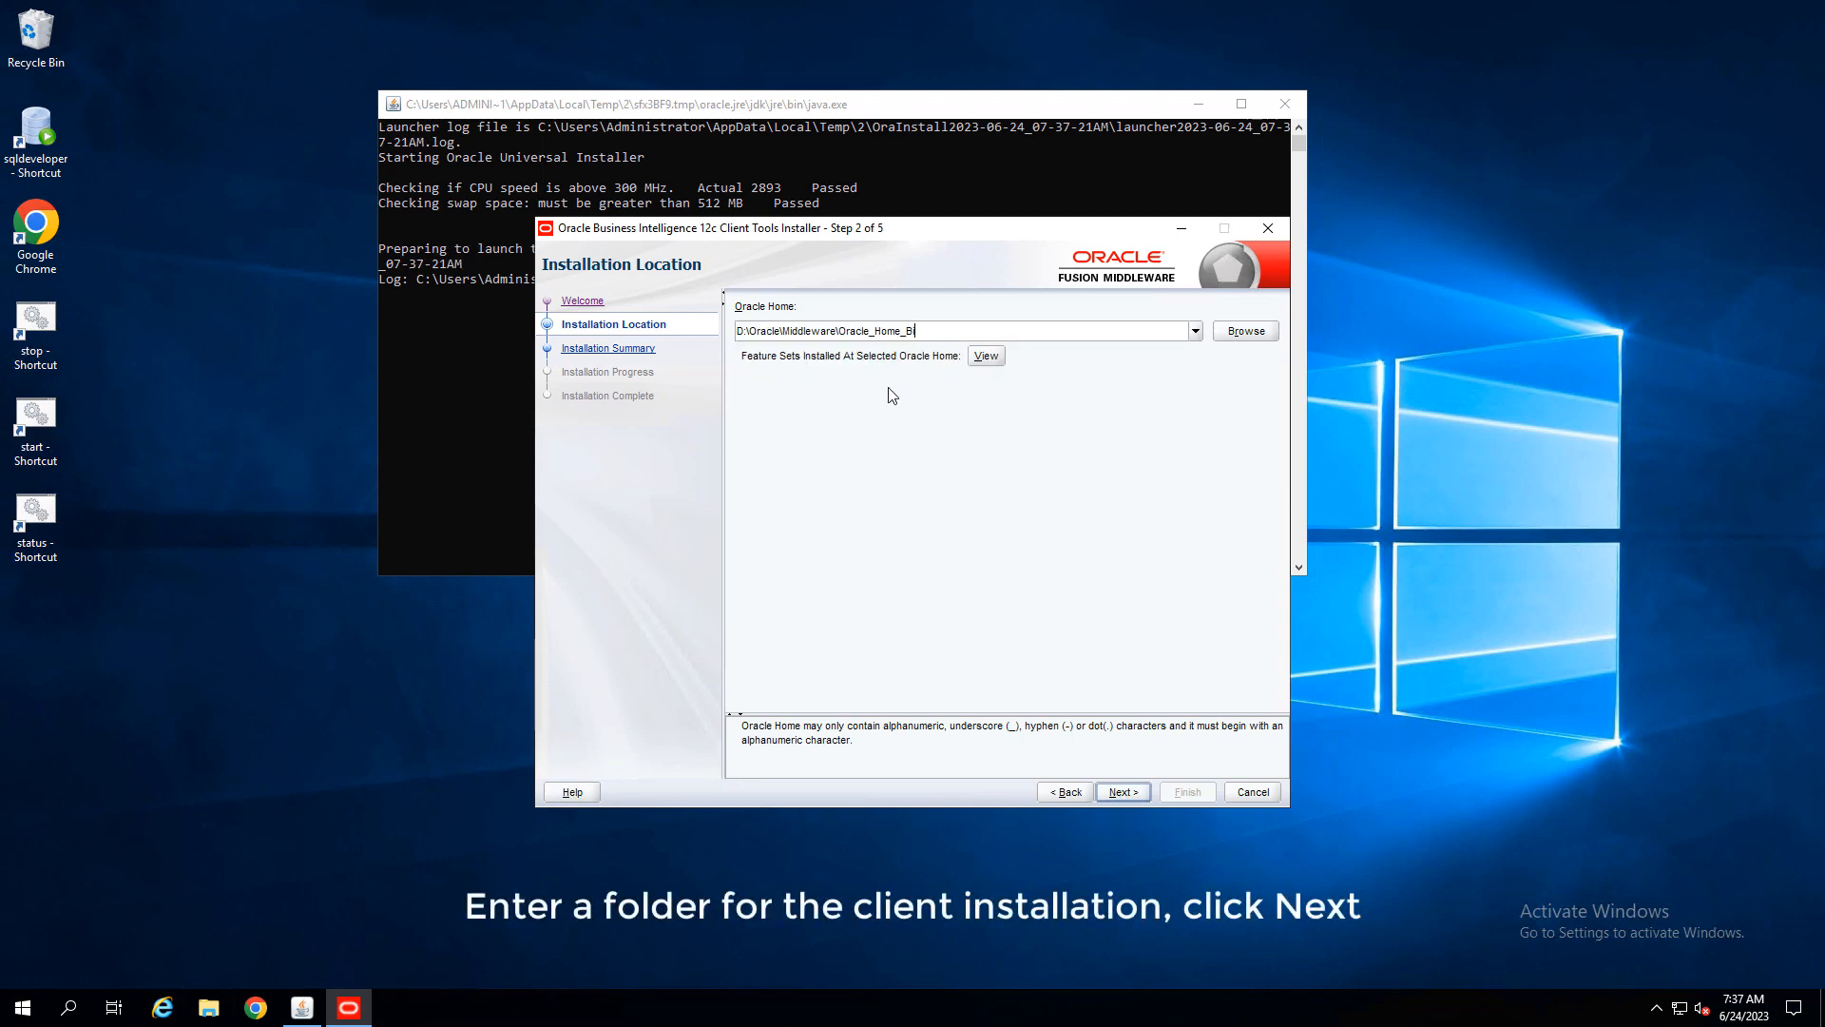
drag(836, 331, 949, 333)
click(952, 333)
click(1119, 790)
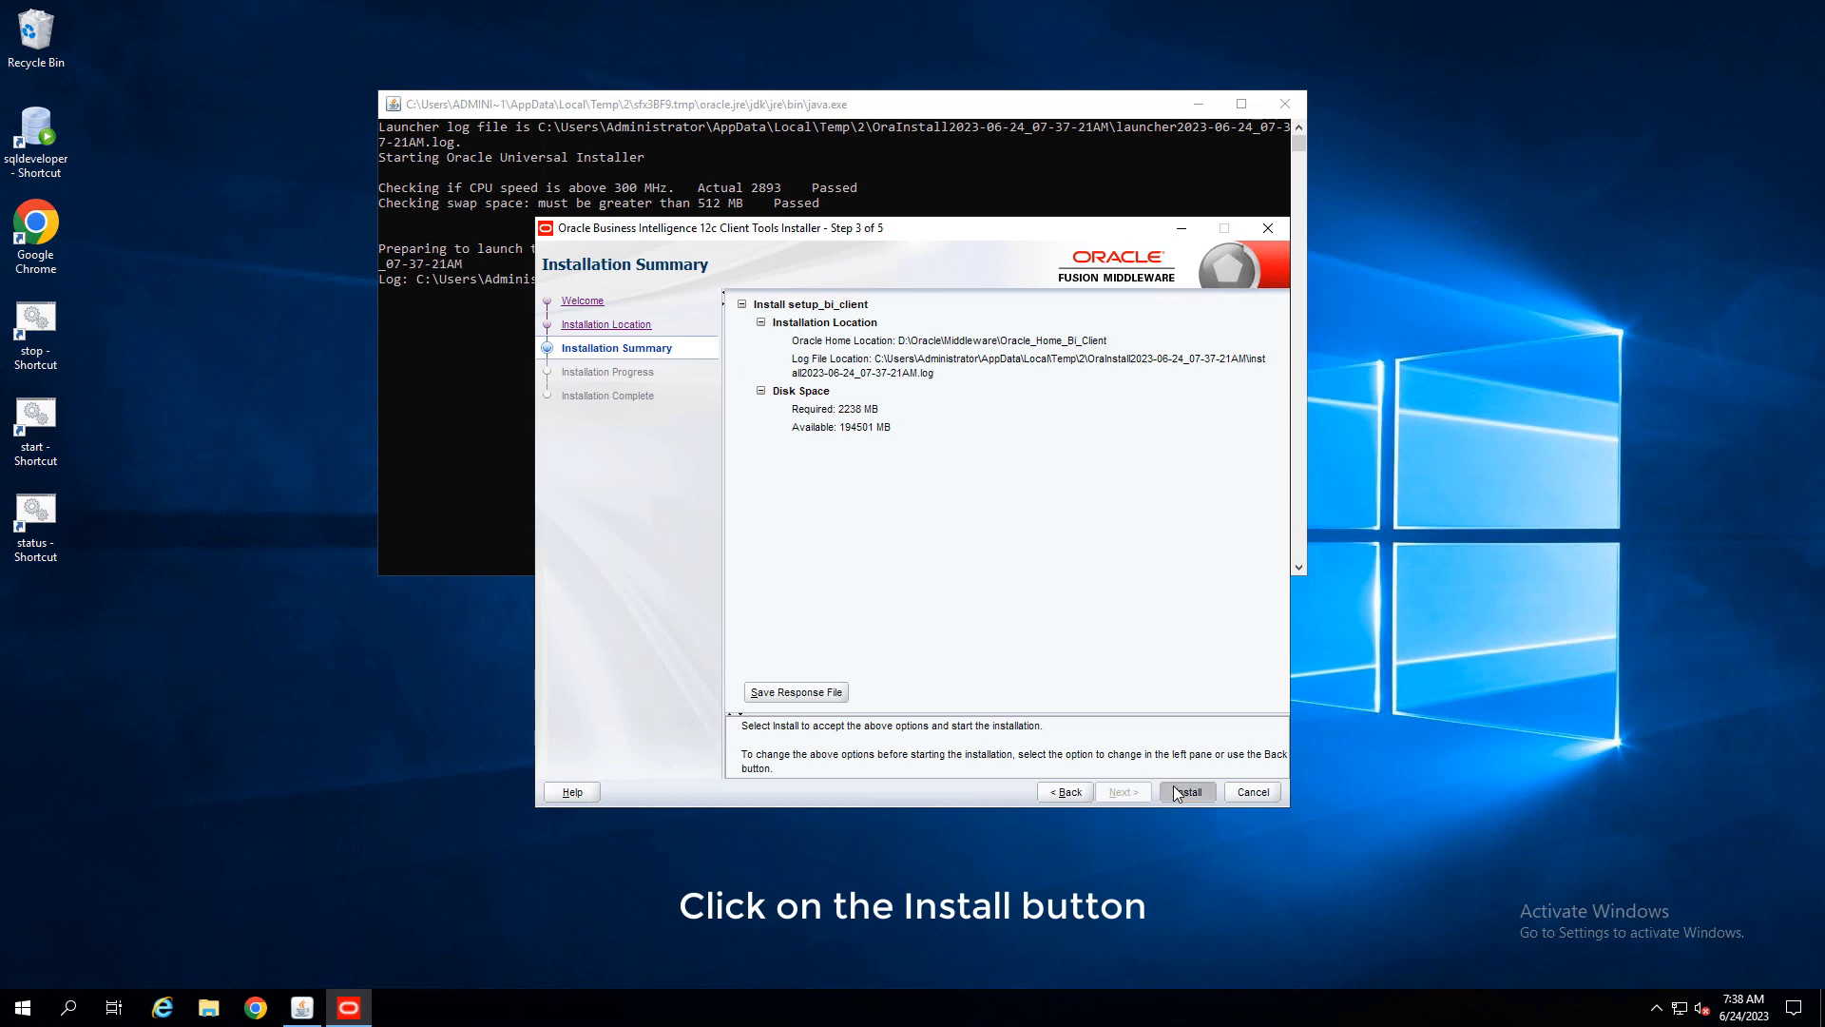
click(1177, 791)
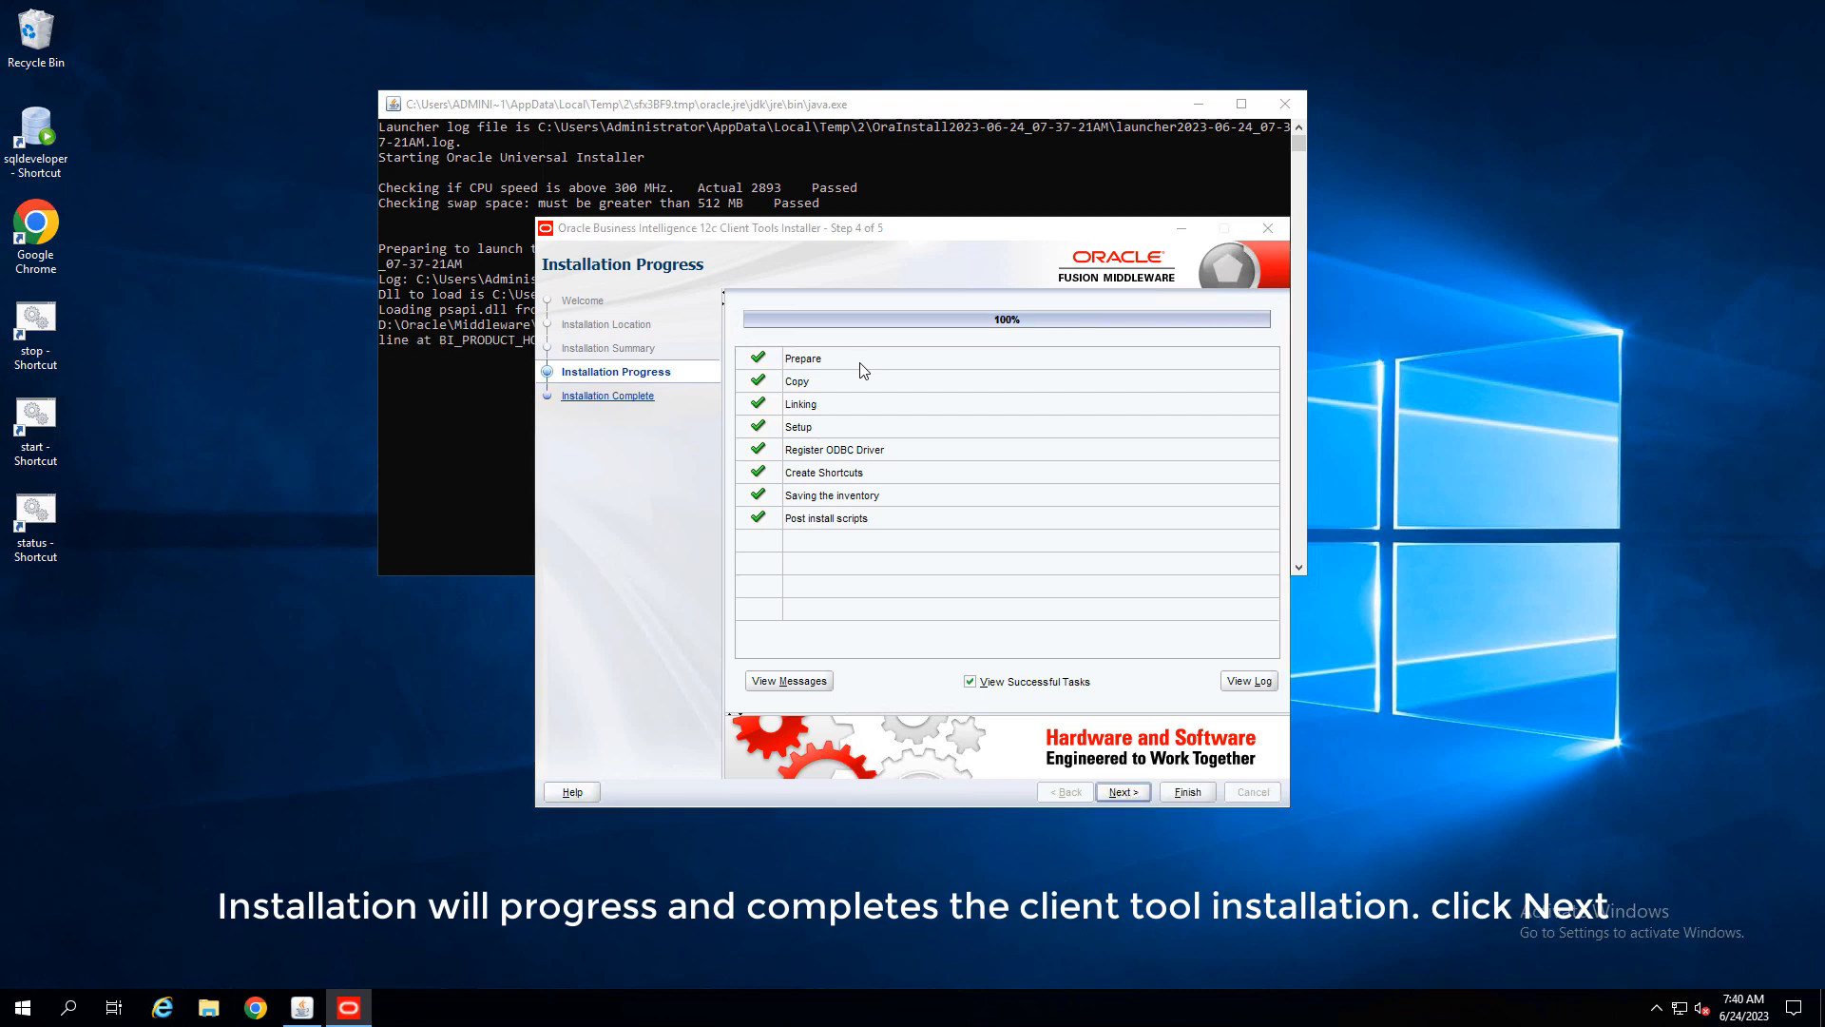
click(1142, 792)
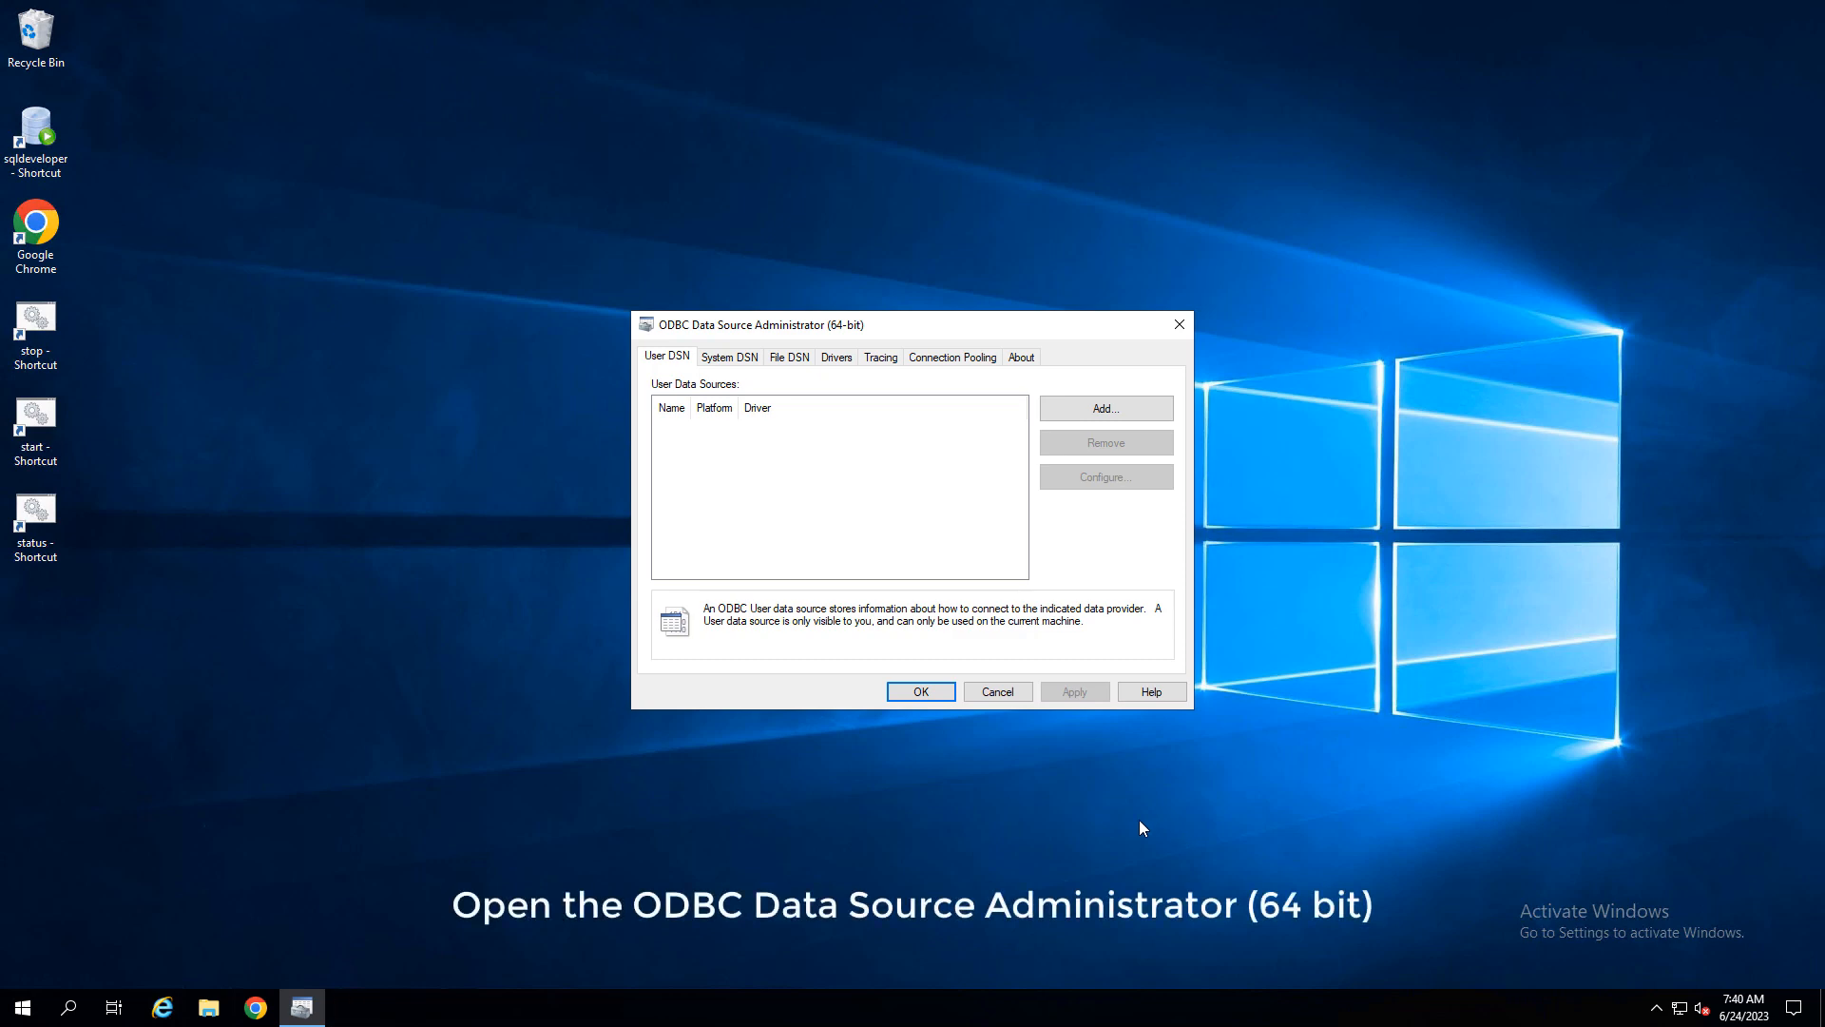
Add a system DSN in the 64-bit ODBC Data Source Administrator using the Oracle BI Server-Oracle_Home_Bi_Client driver.
drag(905, 325, 896, 232)
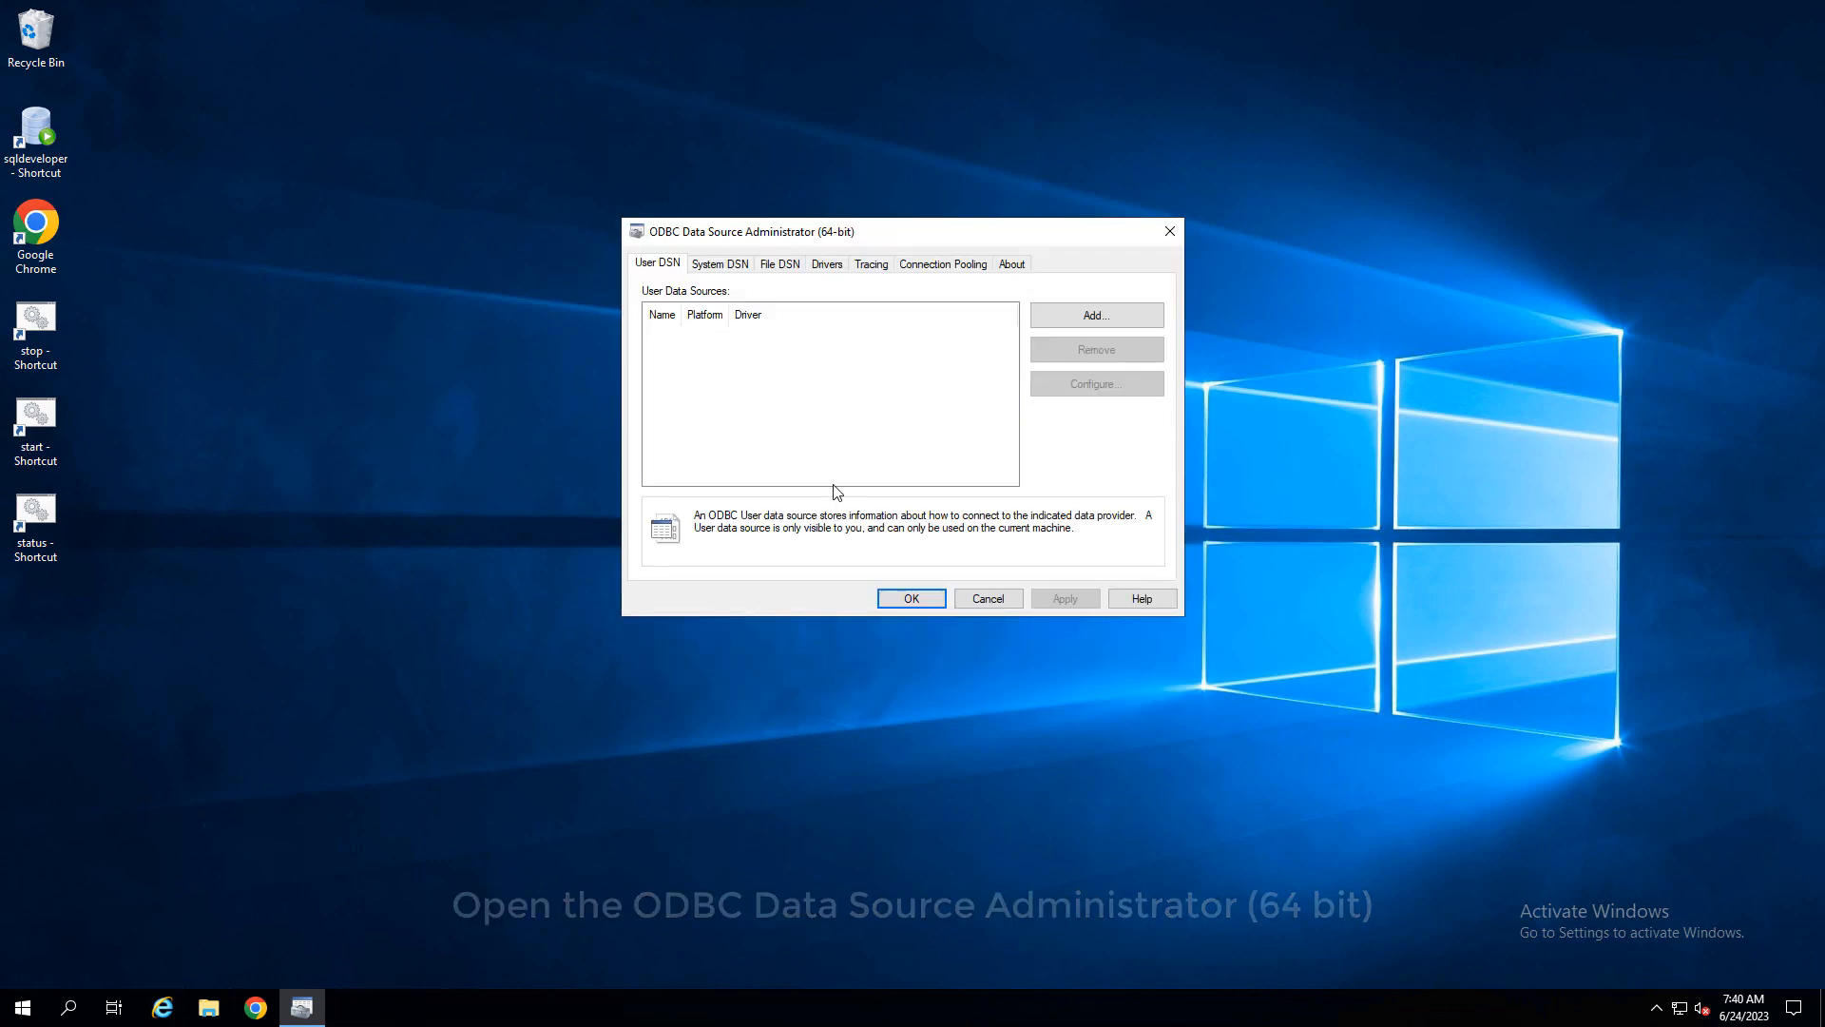
click(719, 263)
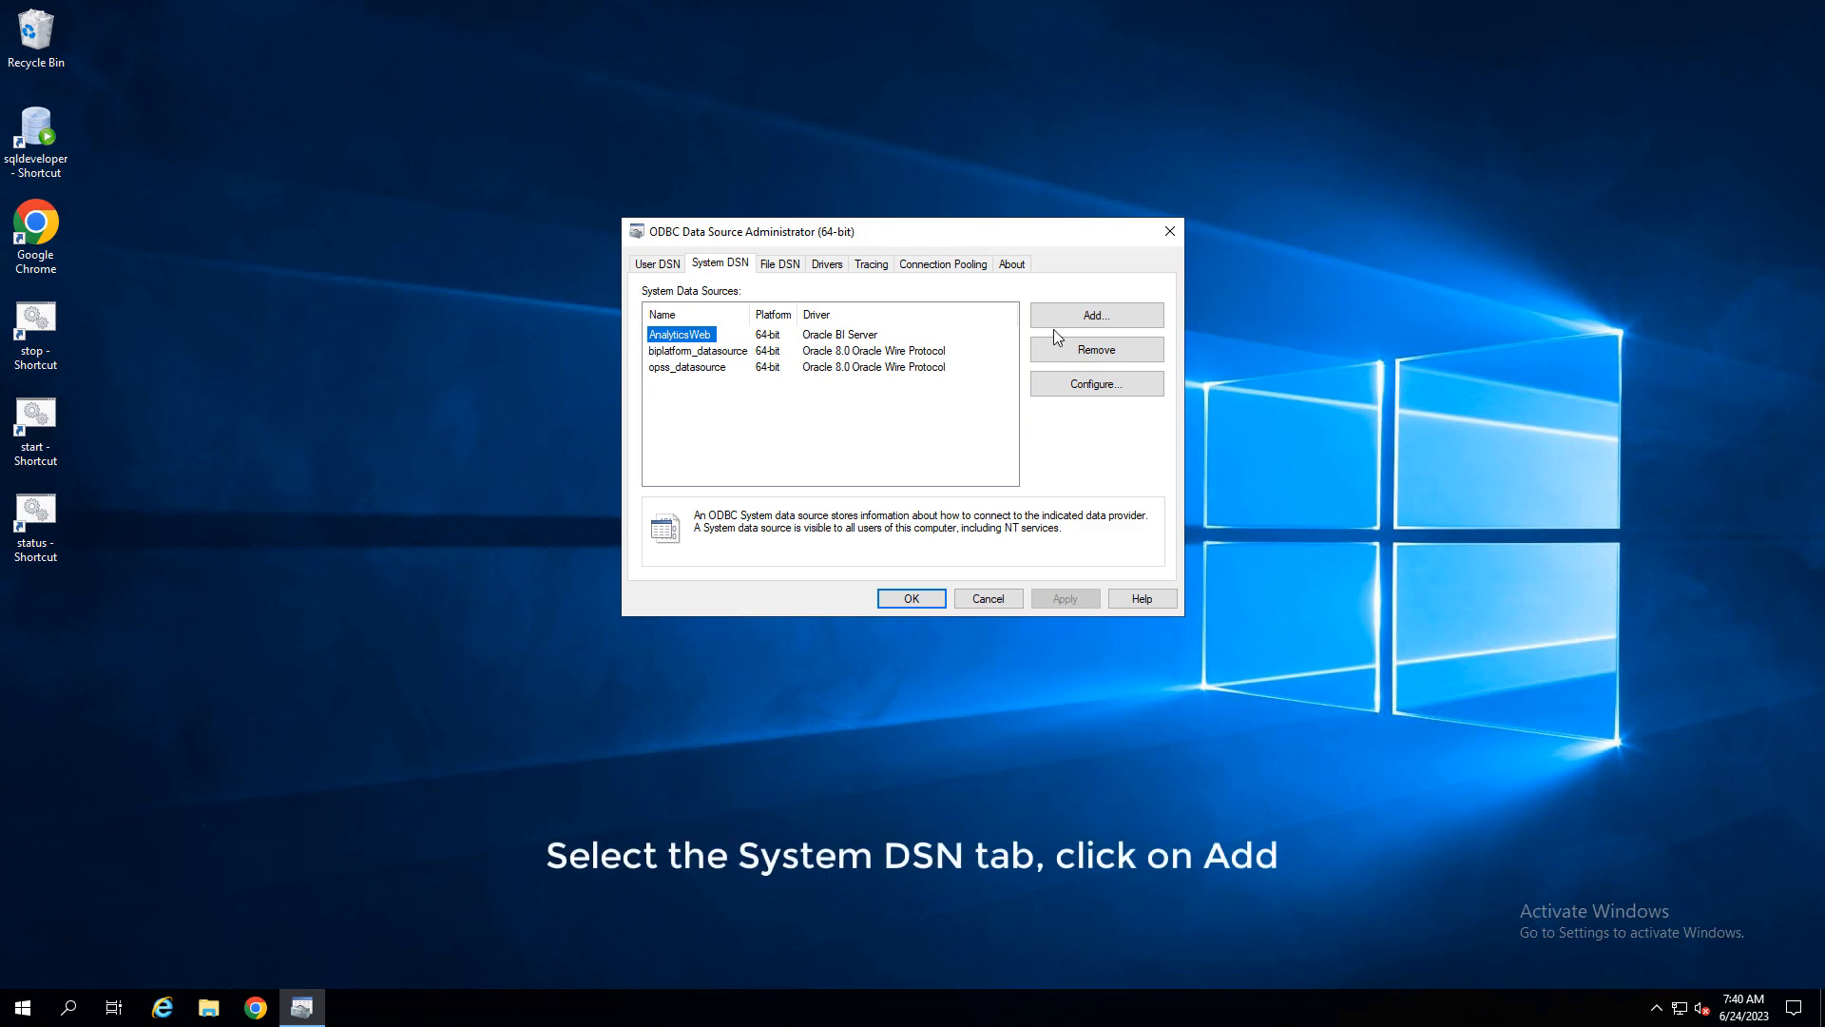
click(1114, 319)
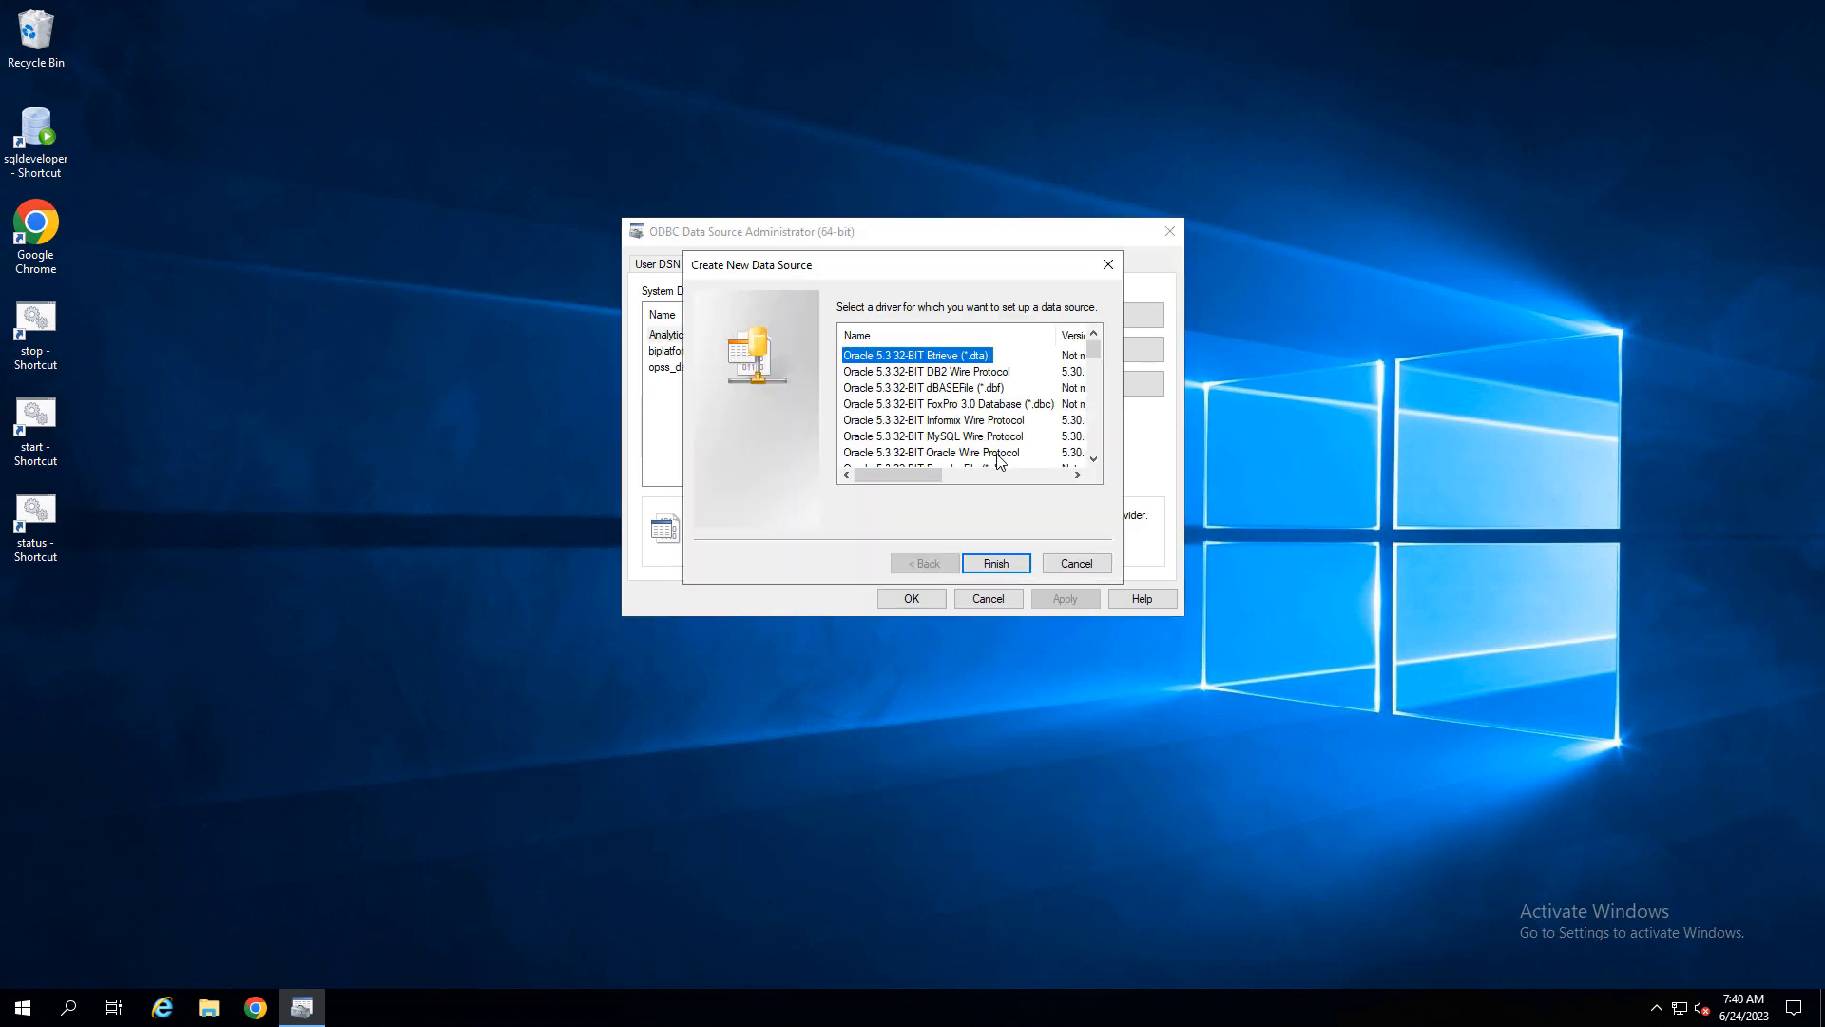
drag(1096, 354, 1094, 441)
click(908, 421)
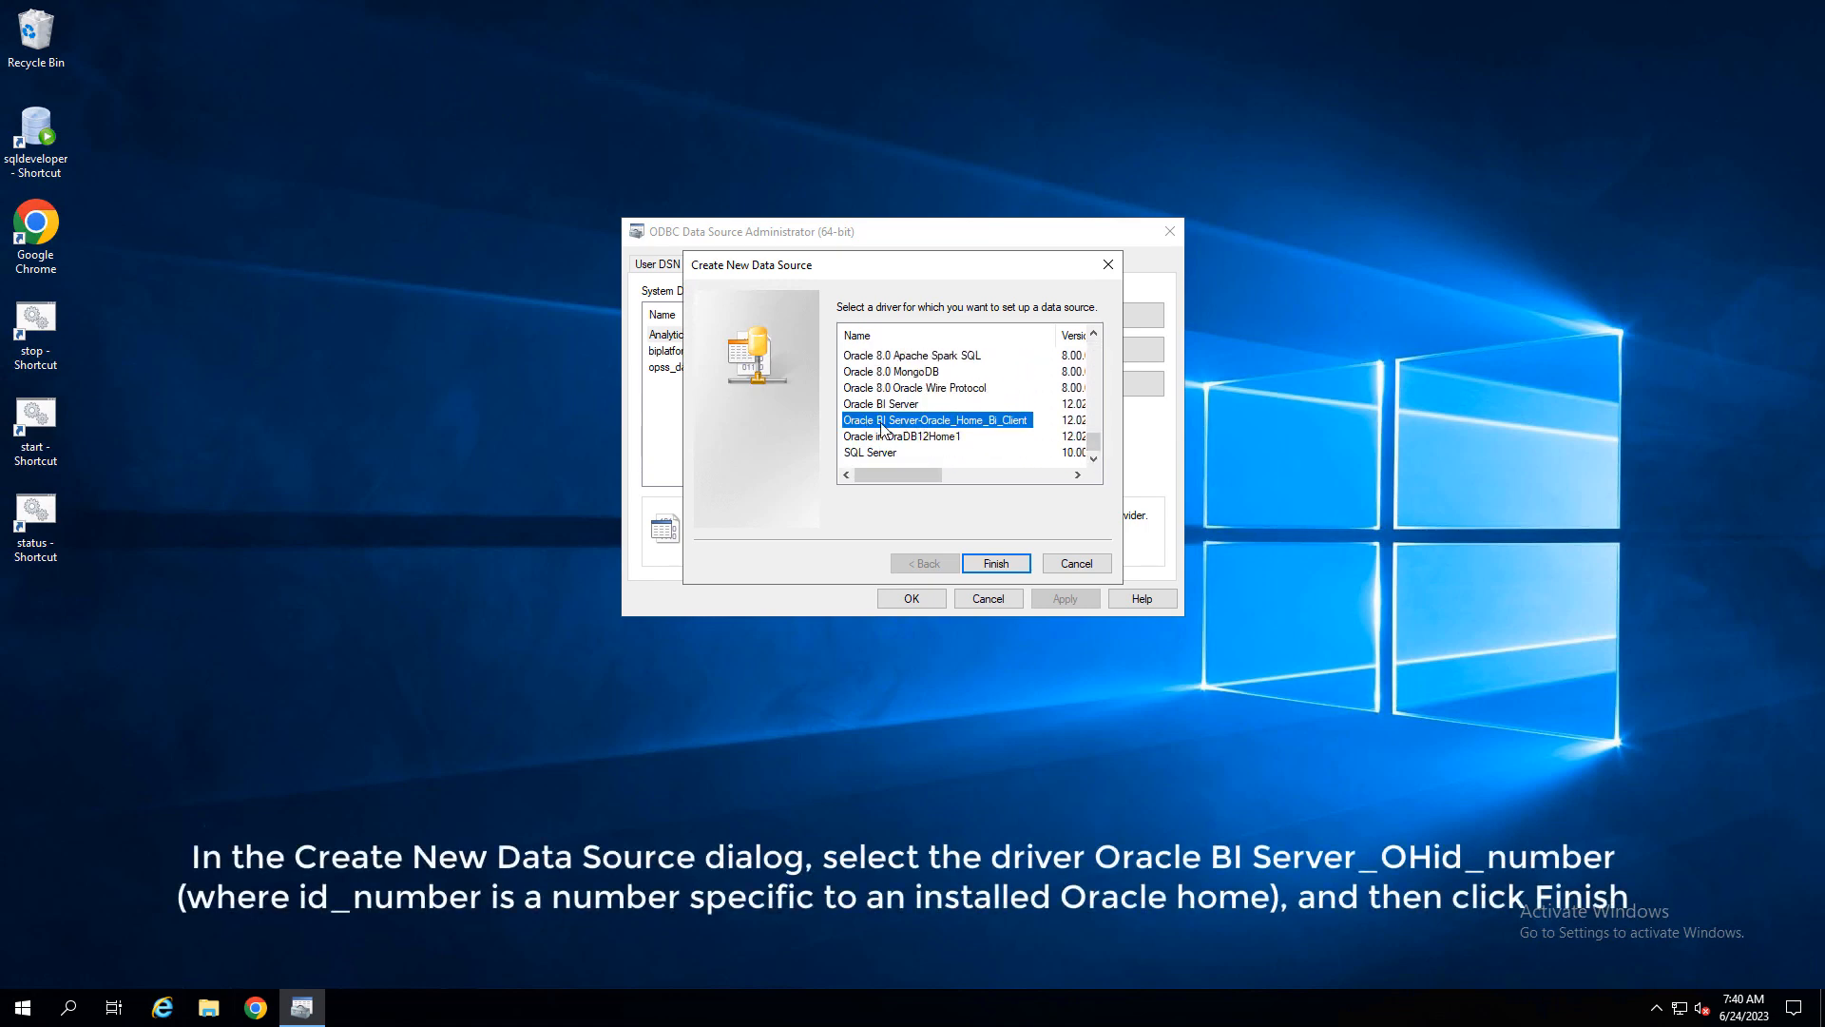
click(995, 563)
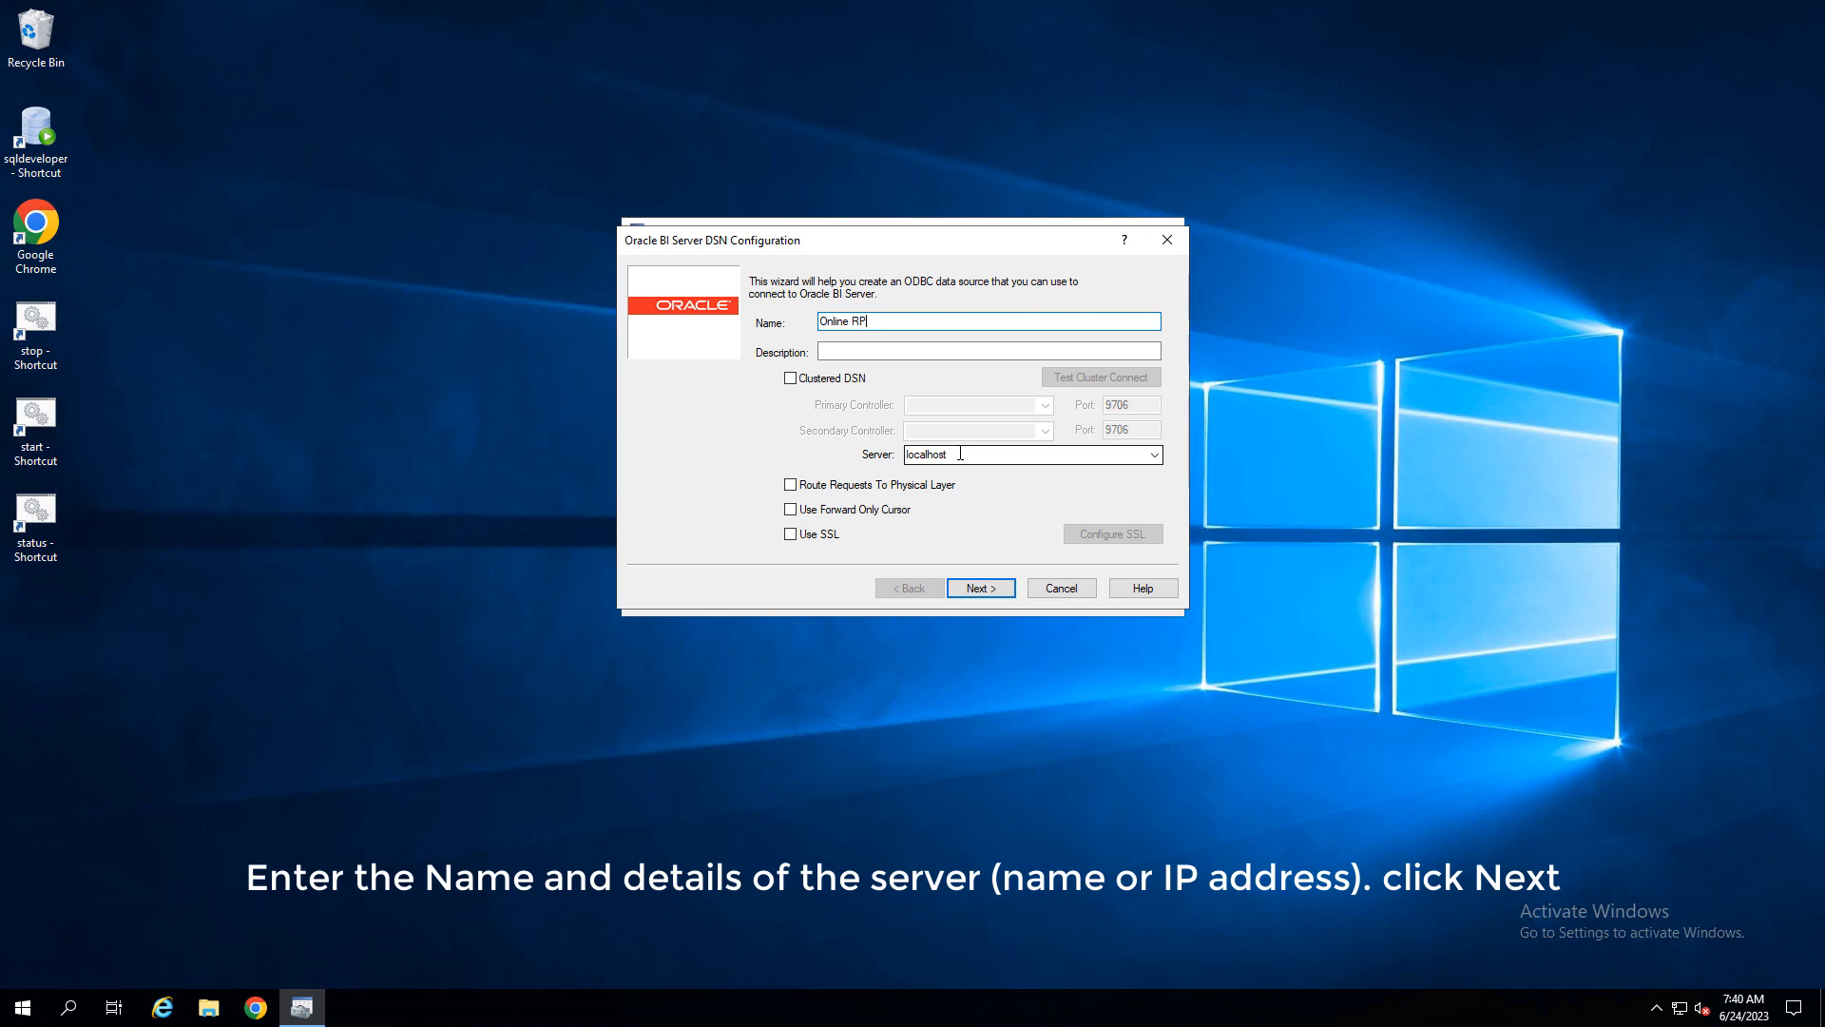
Name the data source Online RPD with localhost as its server, and continue to the login settings.
click(960, 453)
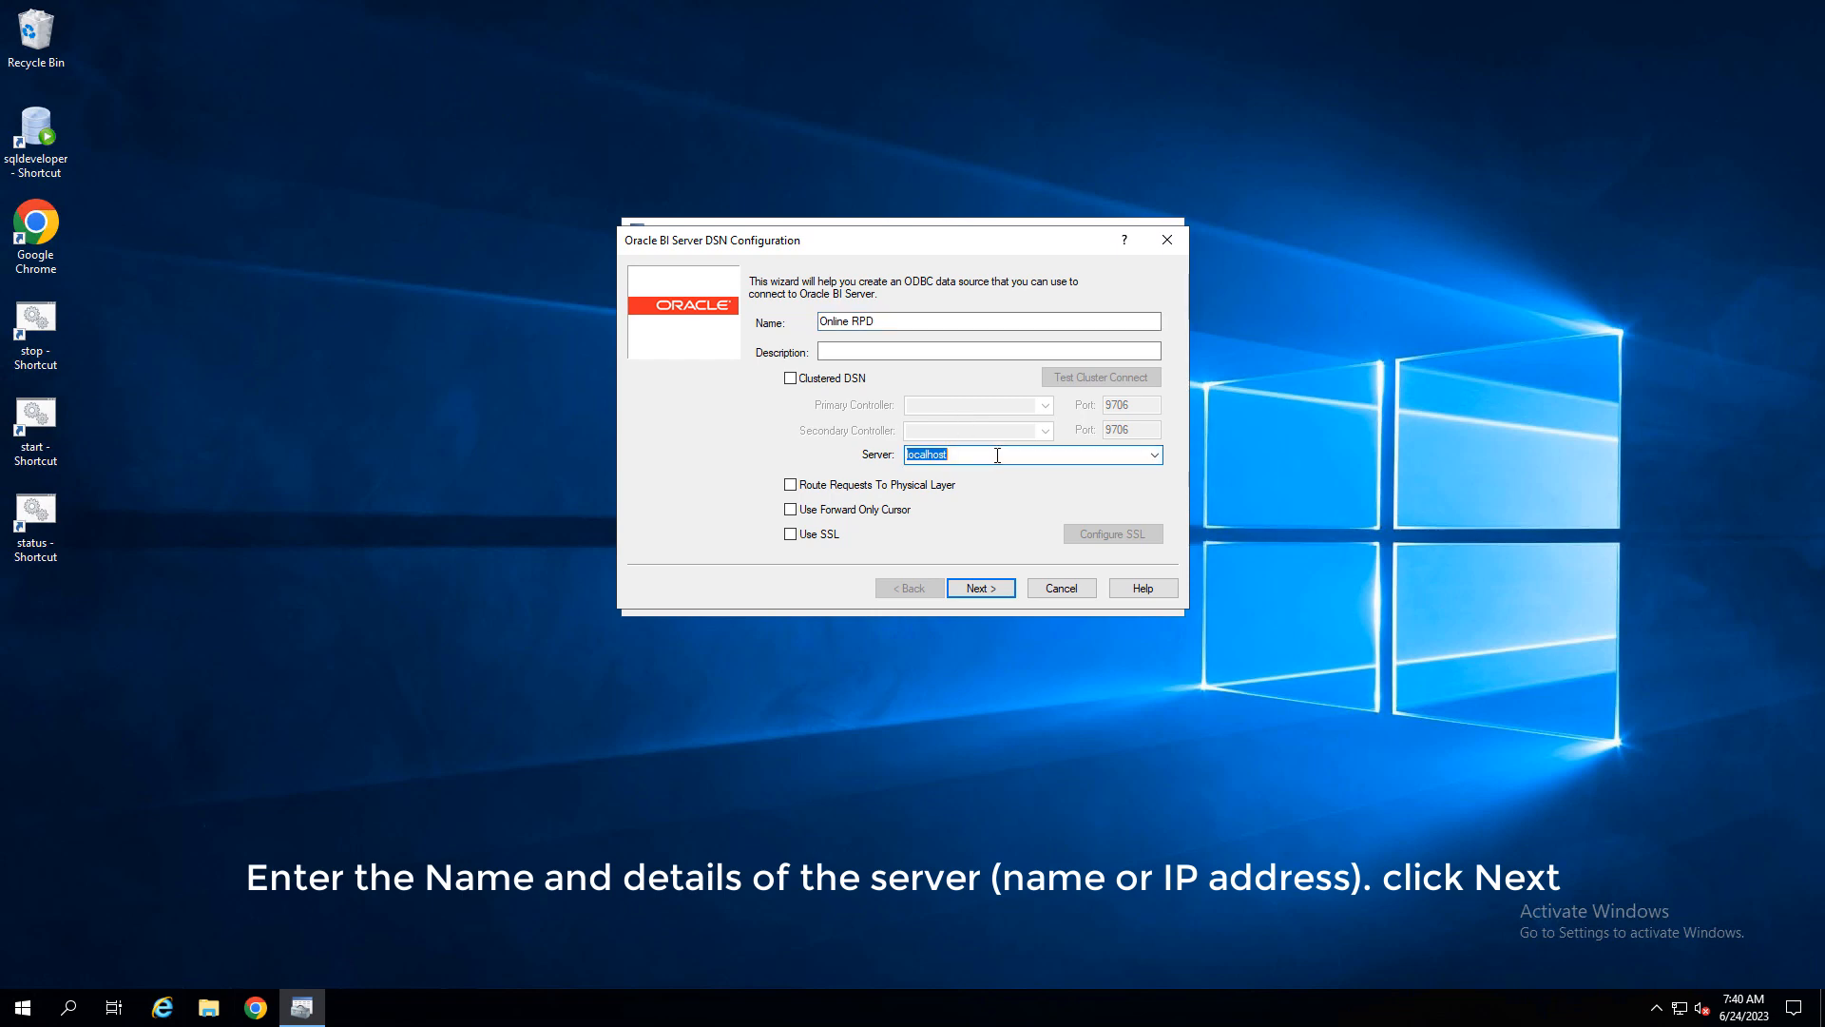
click(960, 454)
drag(914, 458, 901, 468)
click(969, 458)
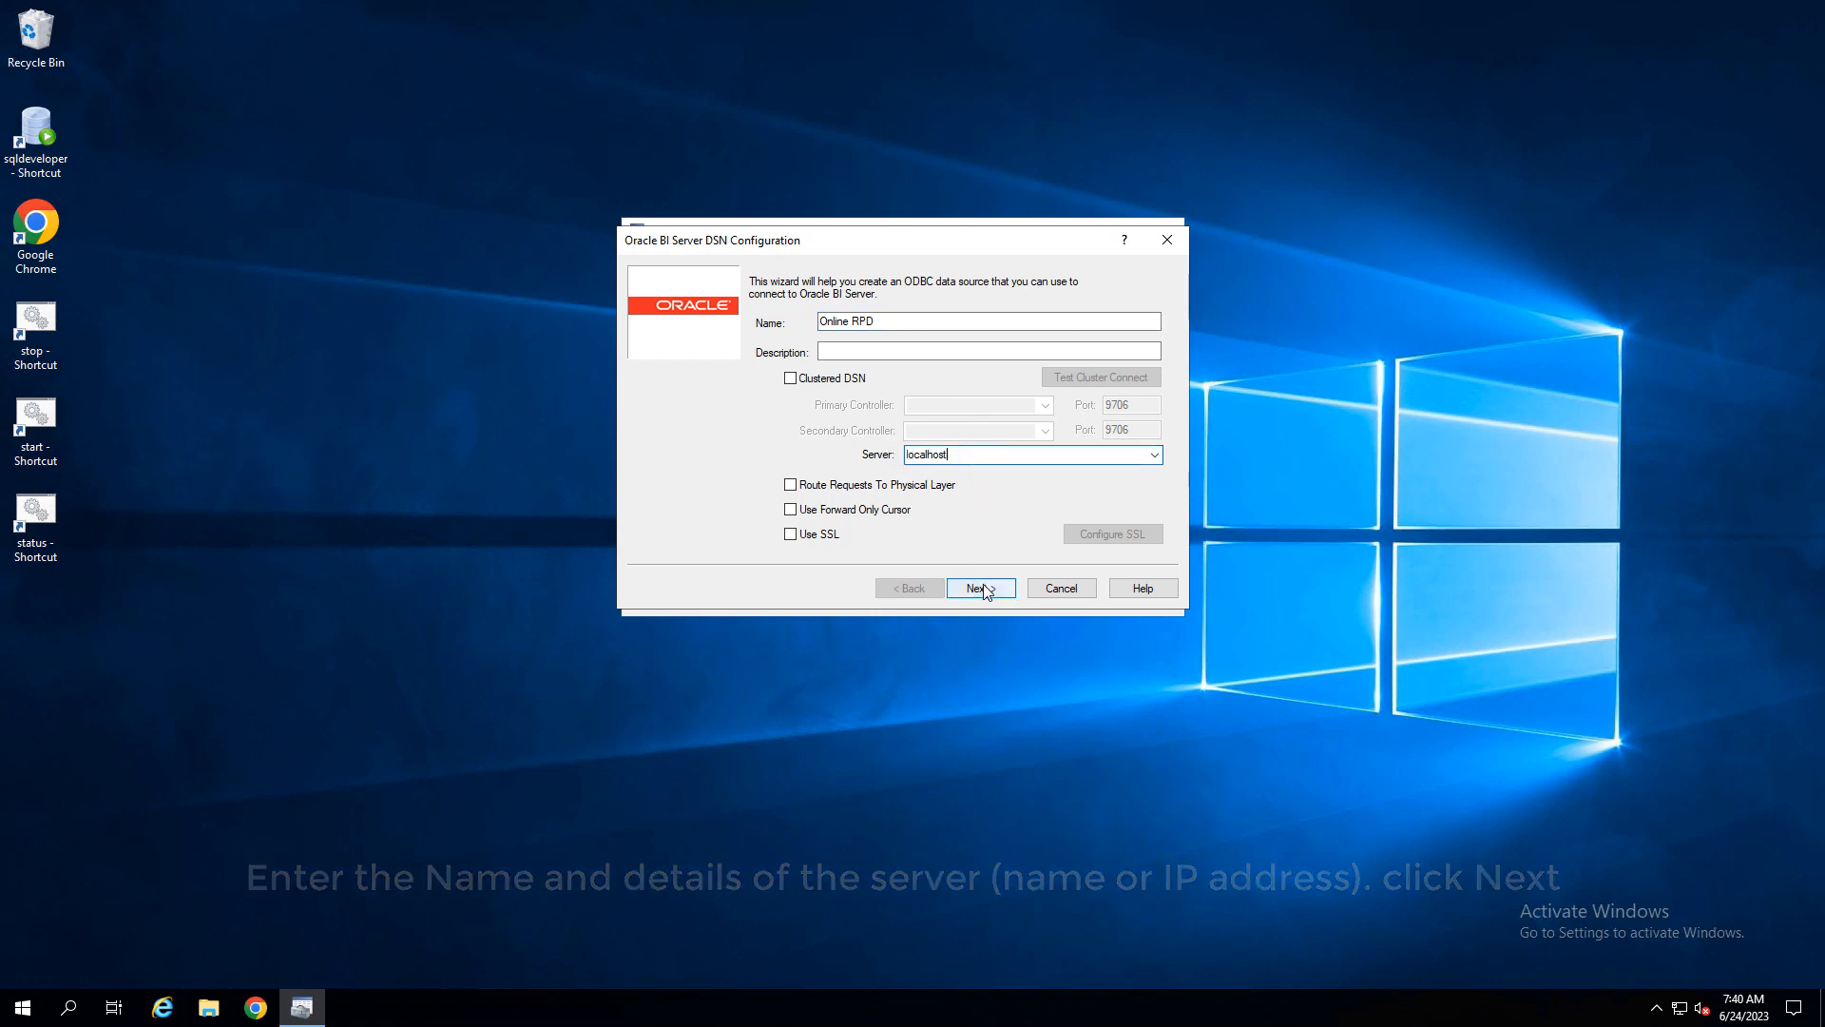
click(983, 585)
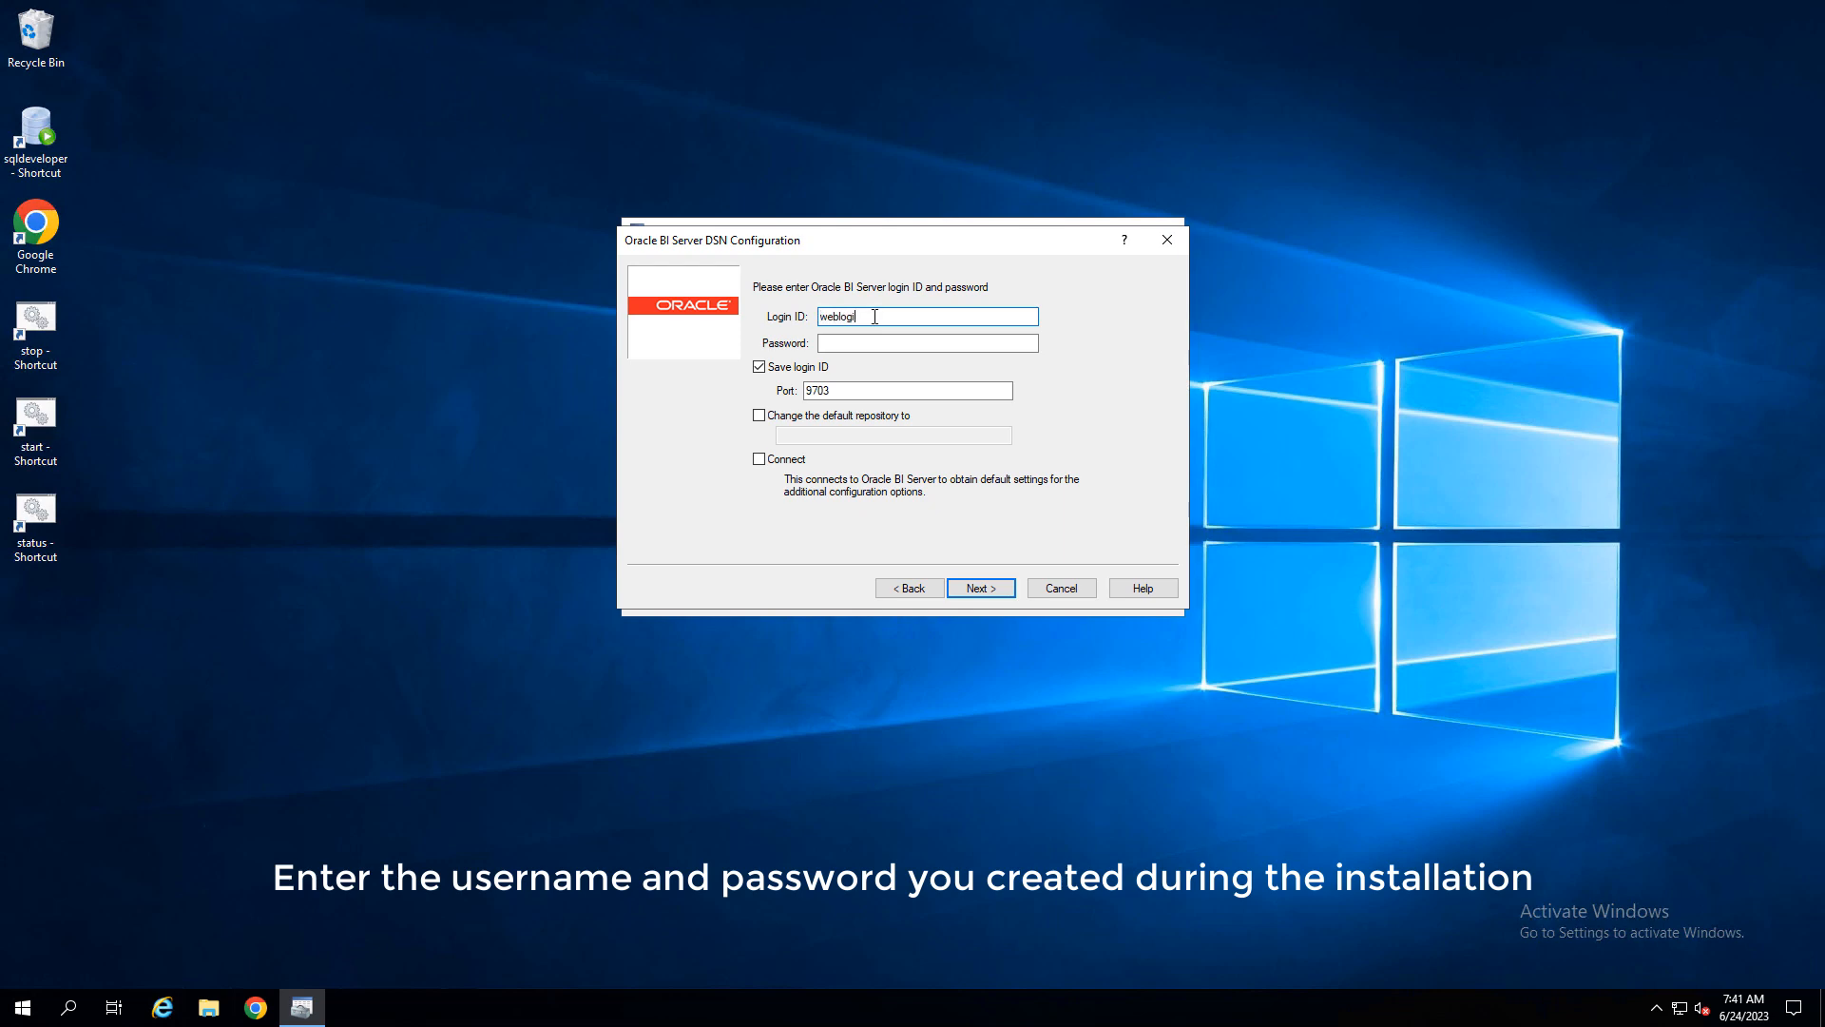
Enter the login ID weblogic and the account password, set the port to 9514, and continue.
key(Tab)
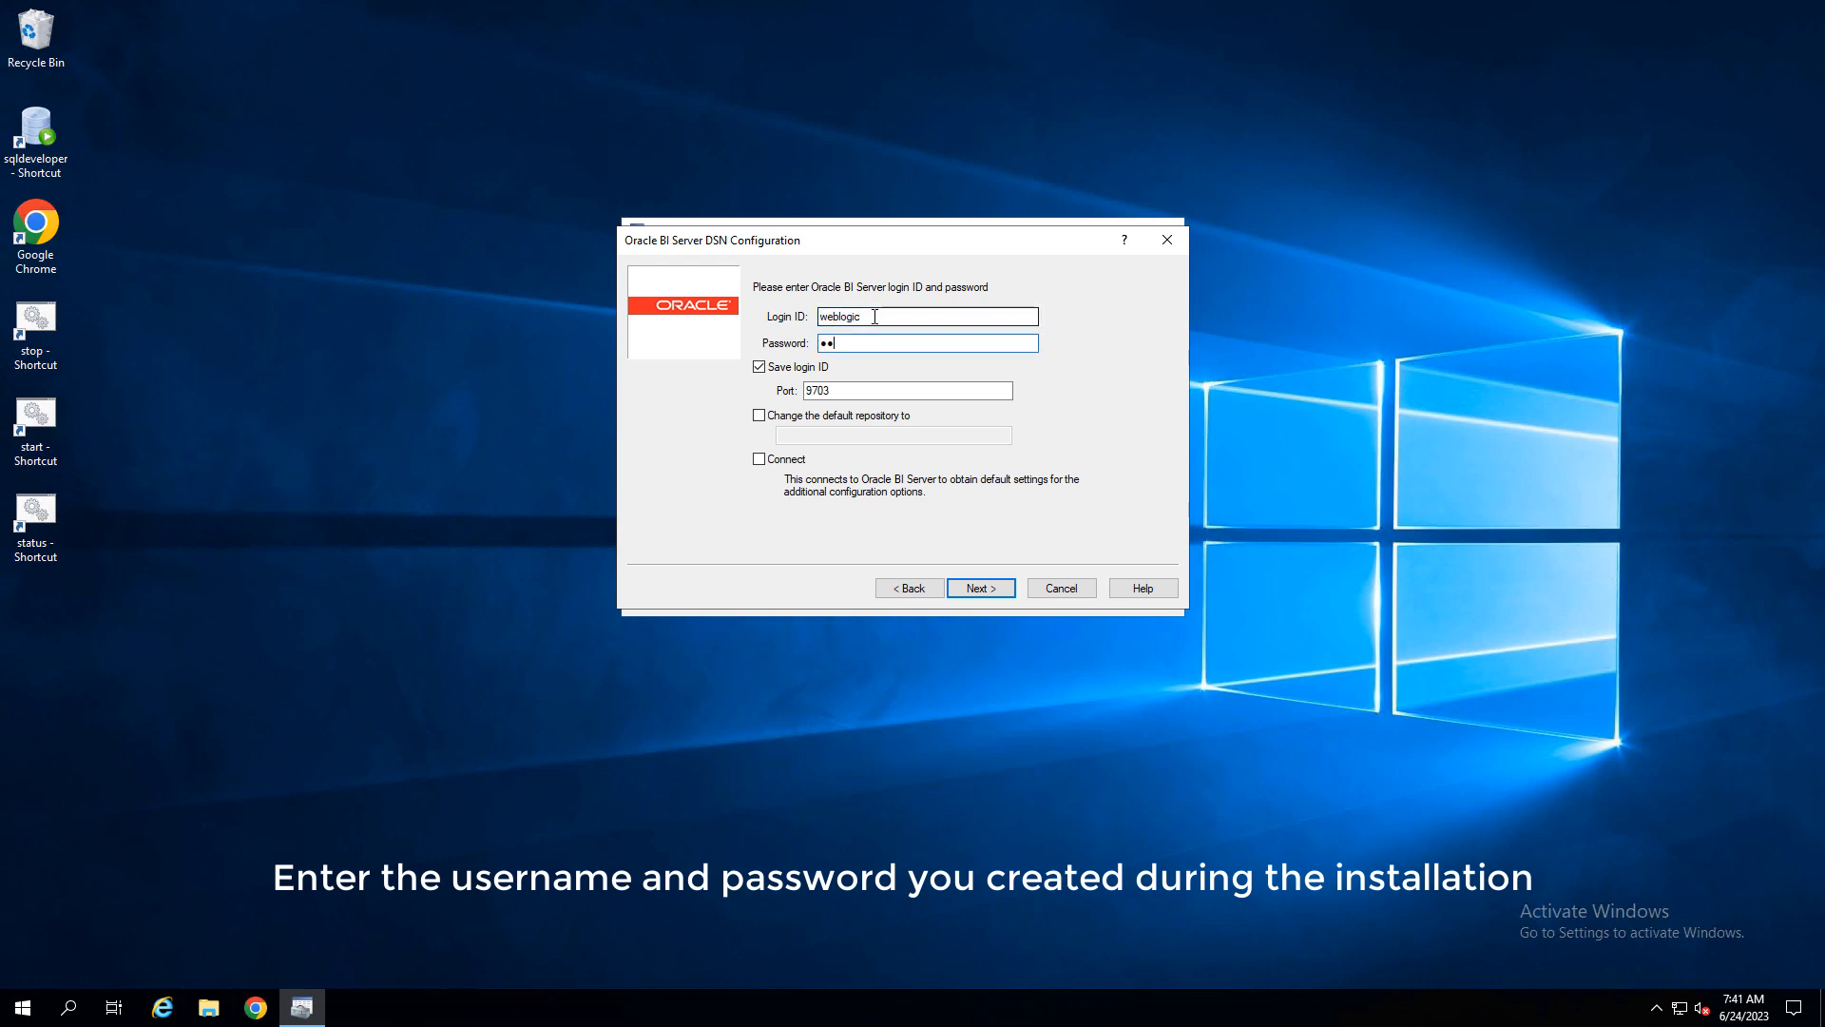
text(••••••••)
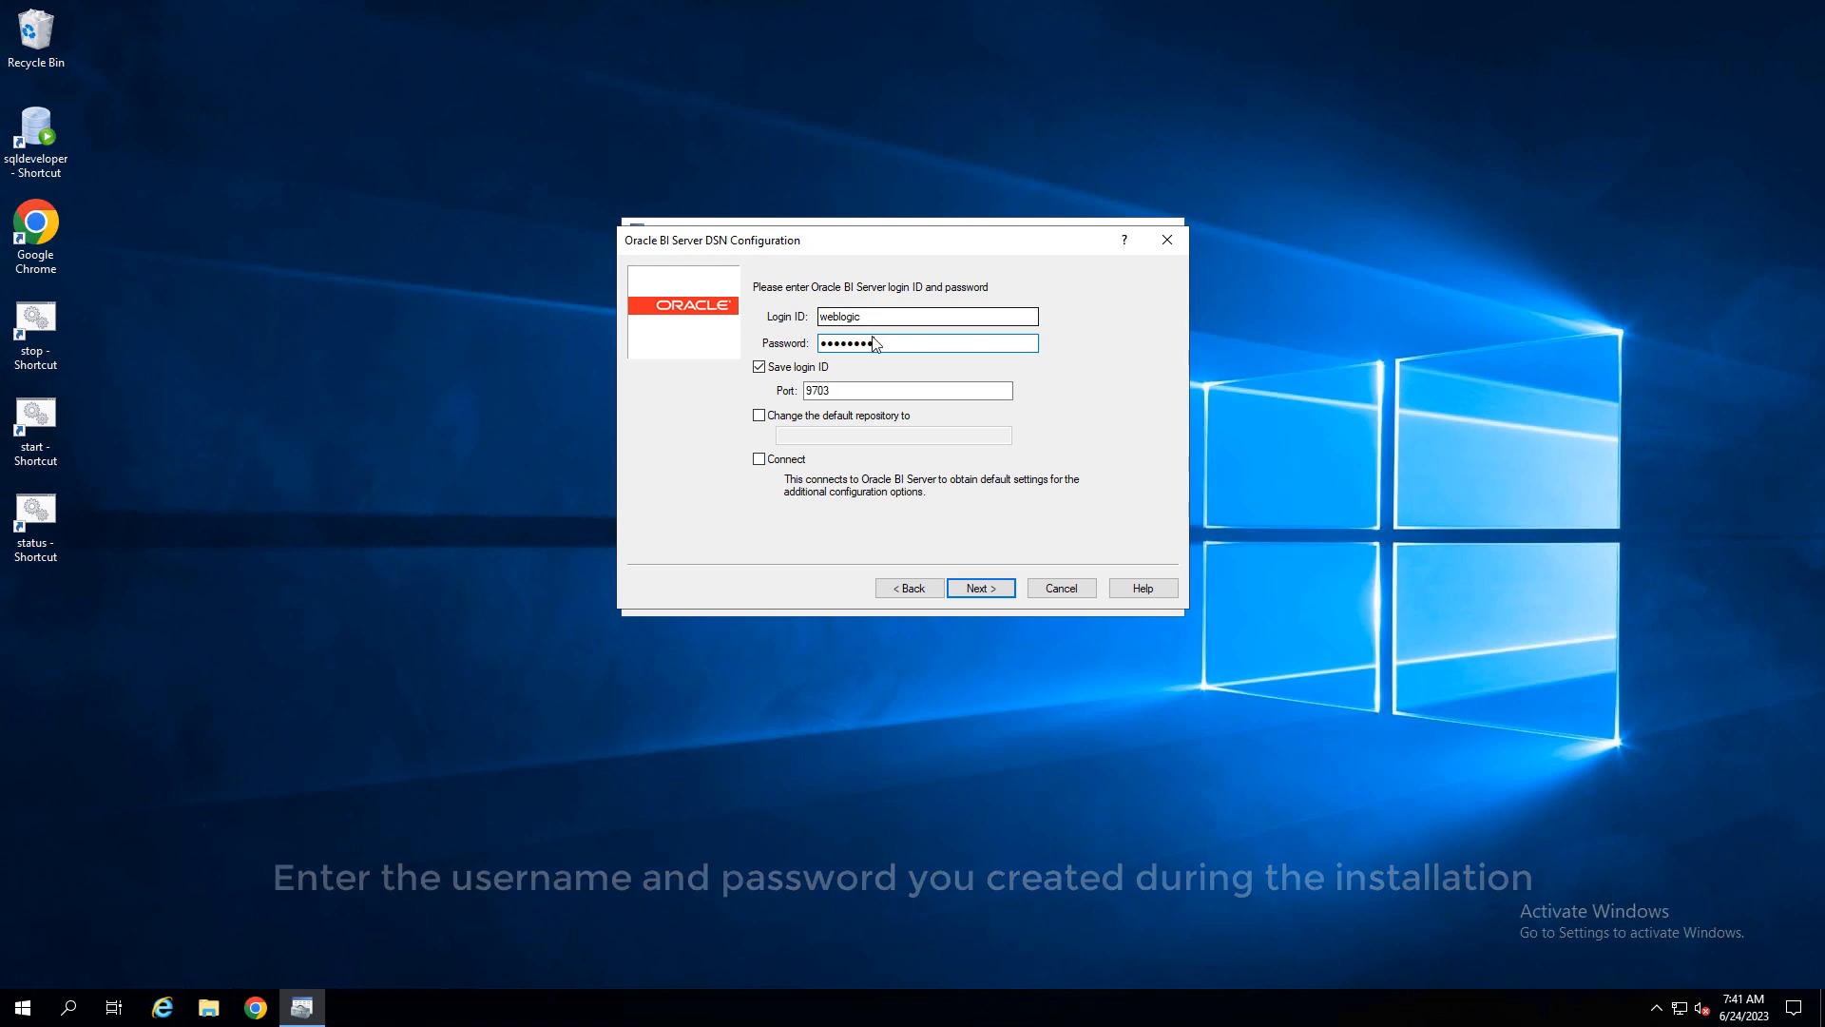
drag(855, 391, 793, 393)
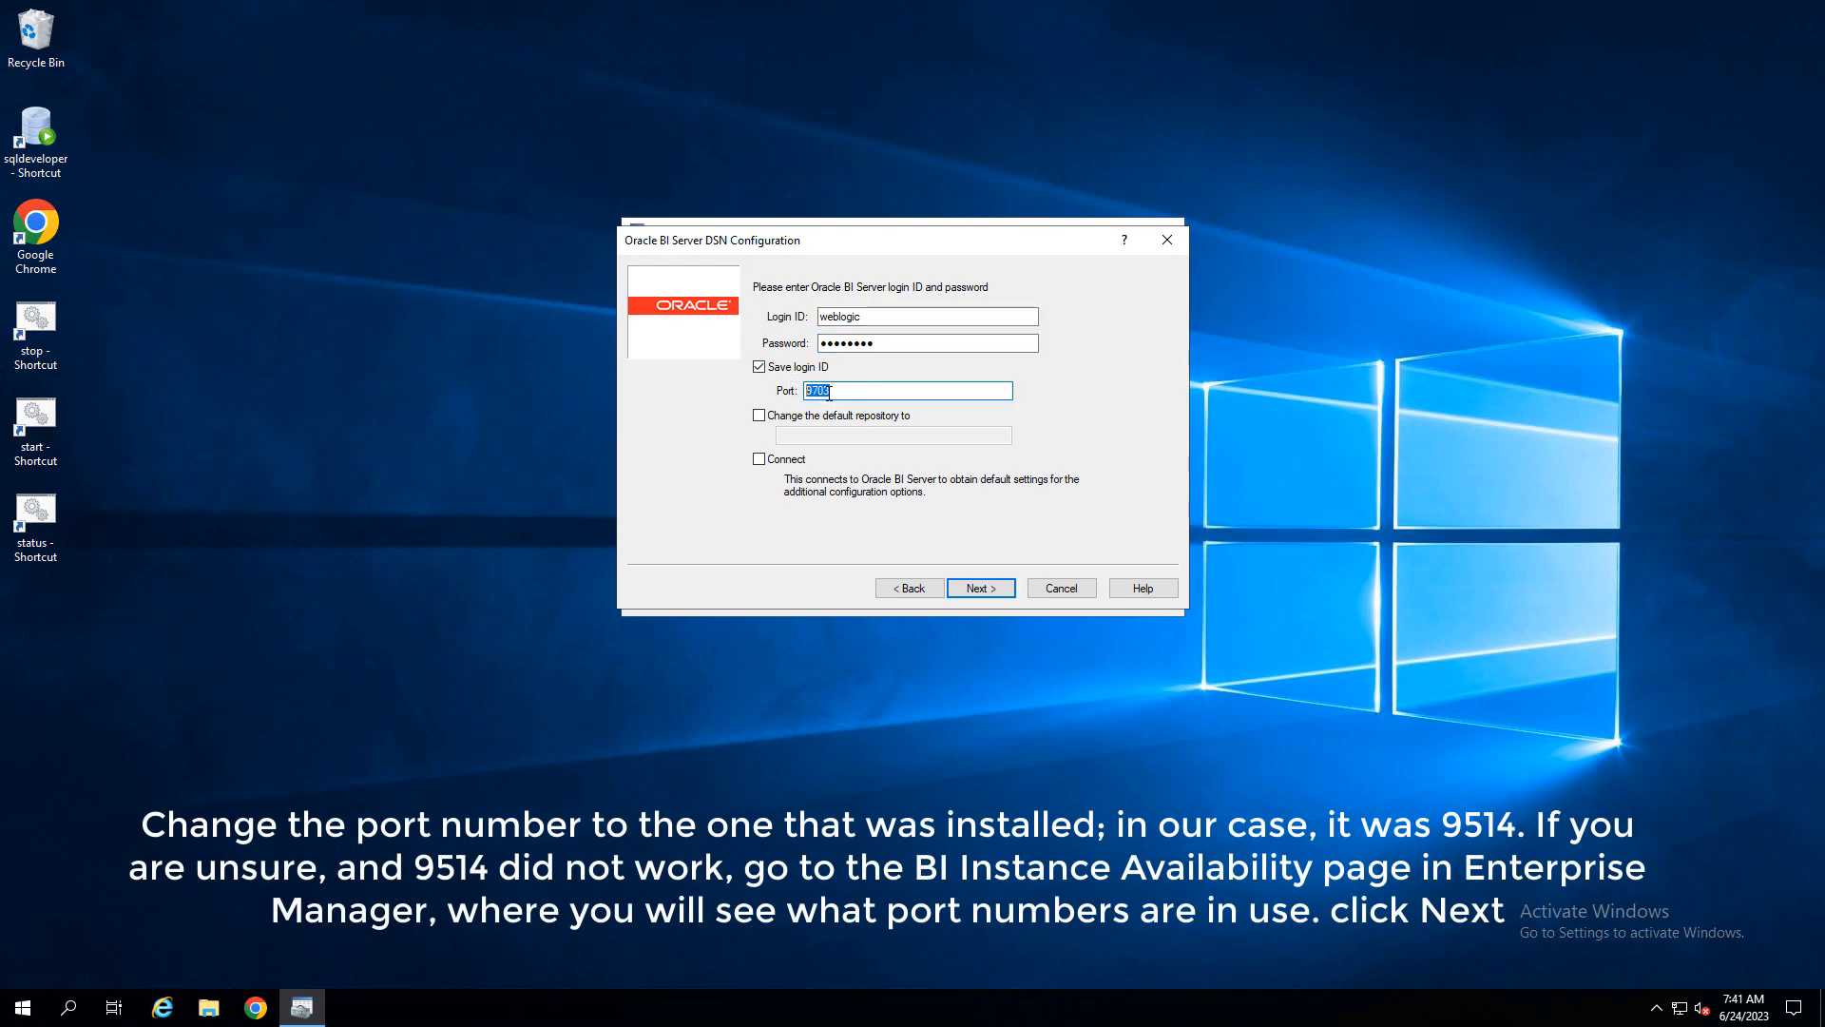
text(9514)
click(981, 587)
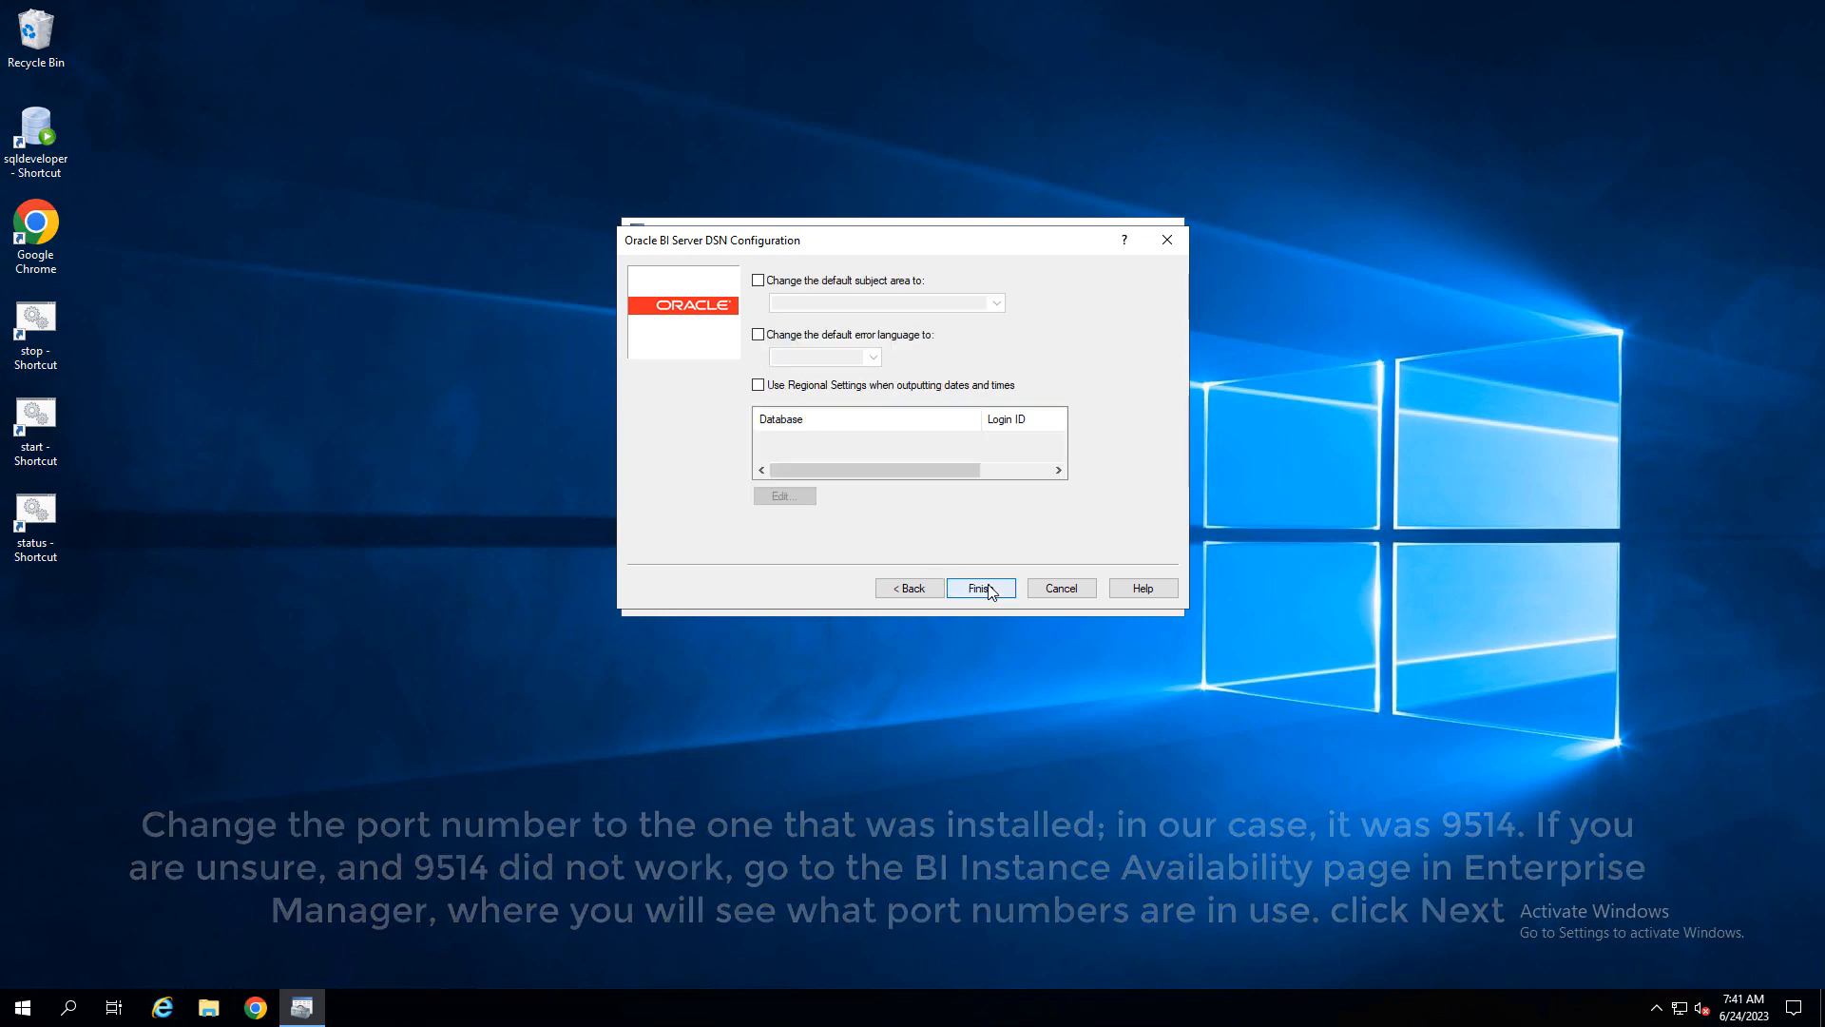
Finish the Online RPD data source configuration and close the ODBC Data Source Administrator with the changes accepted.
click(992, 590)
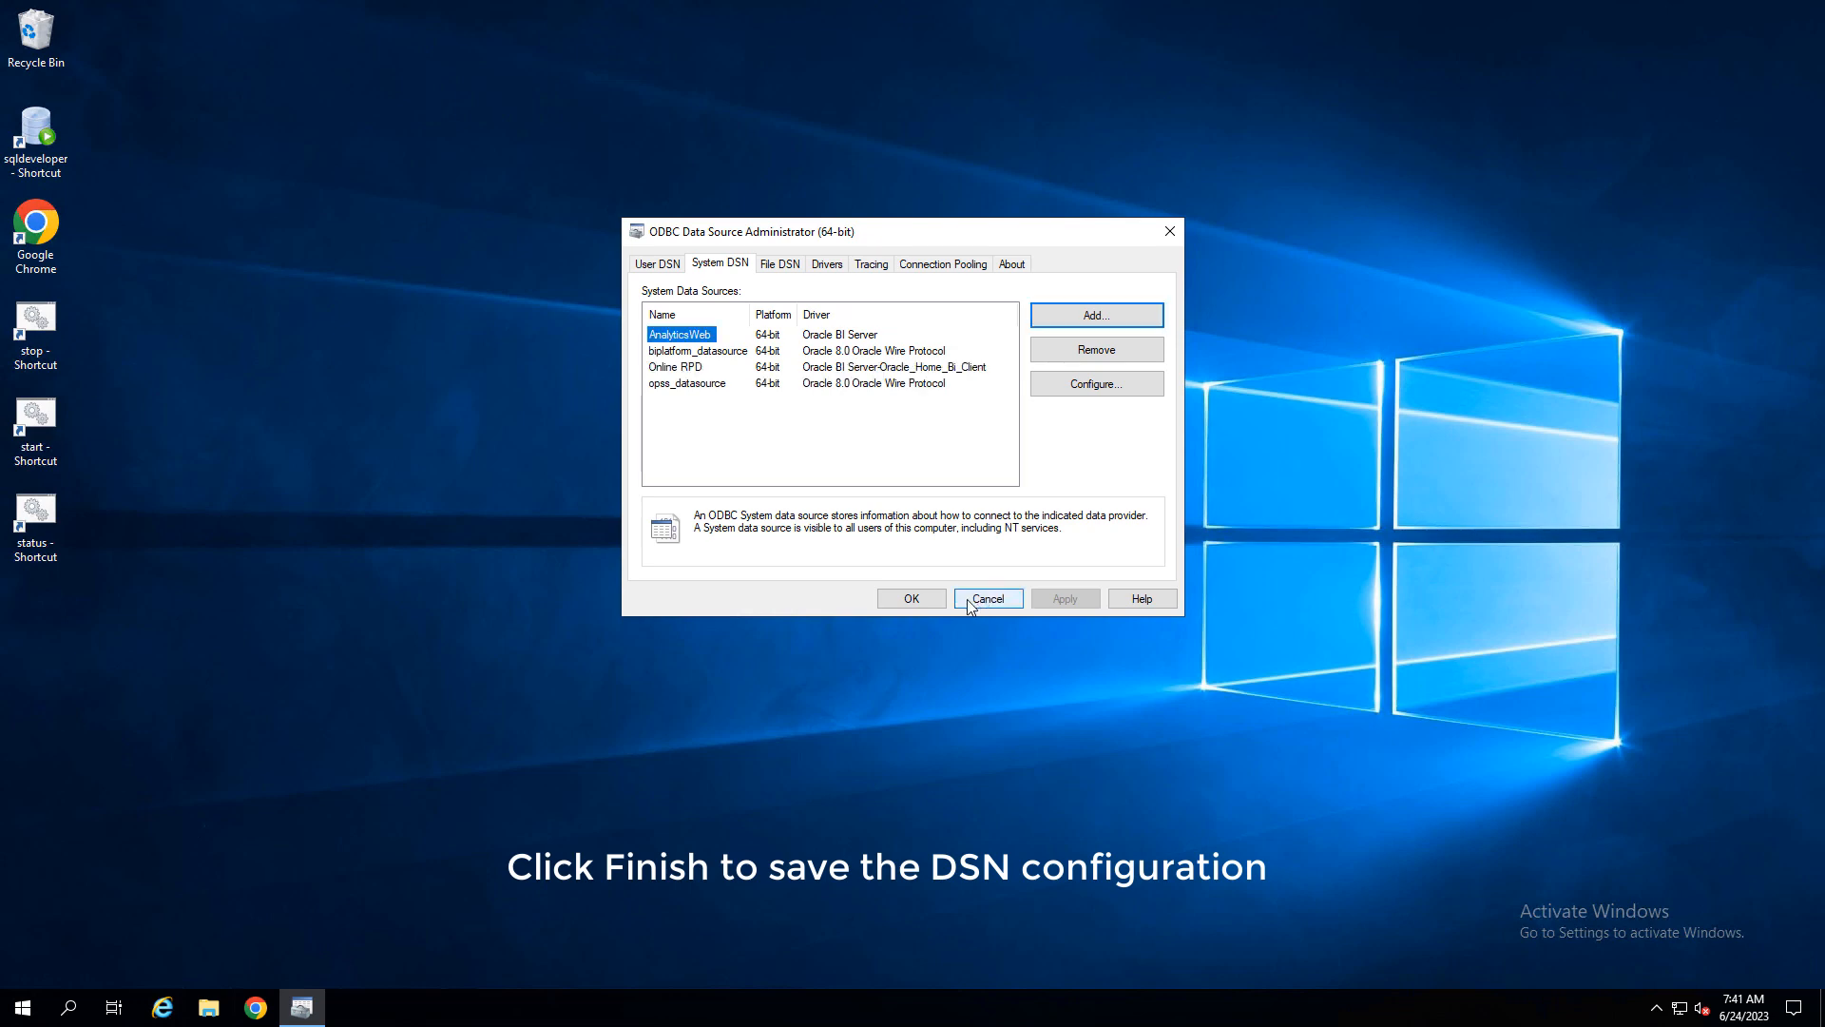
click(662, 369)
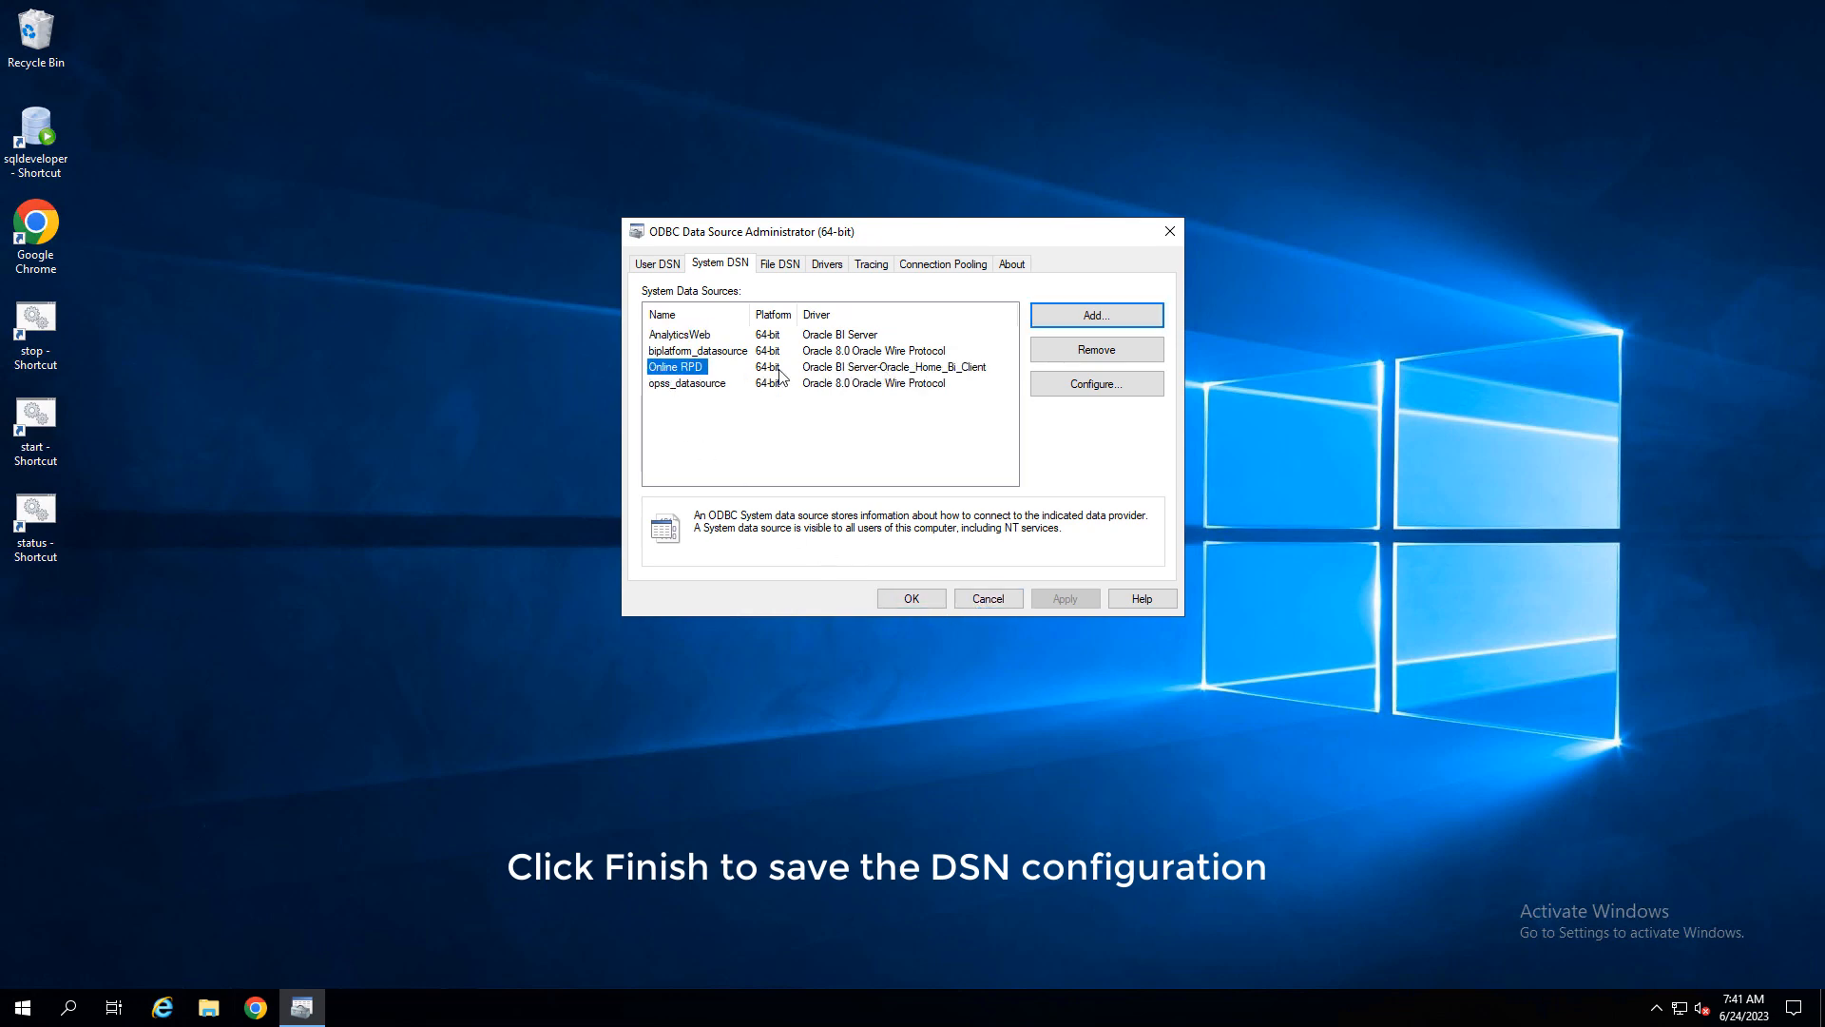
click(911, 601)
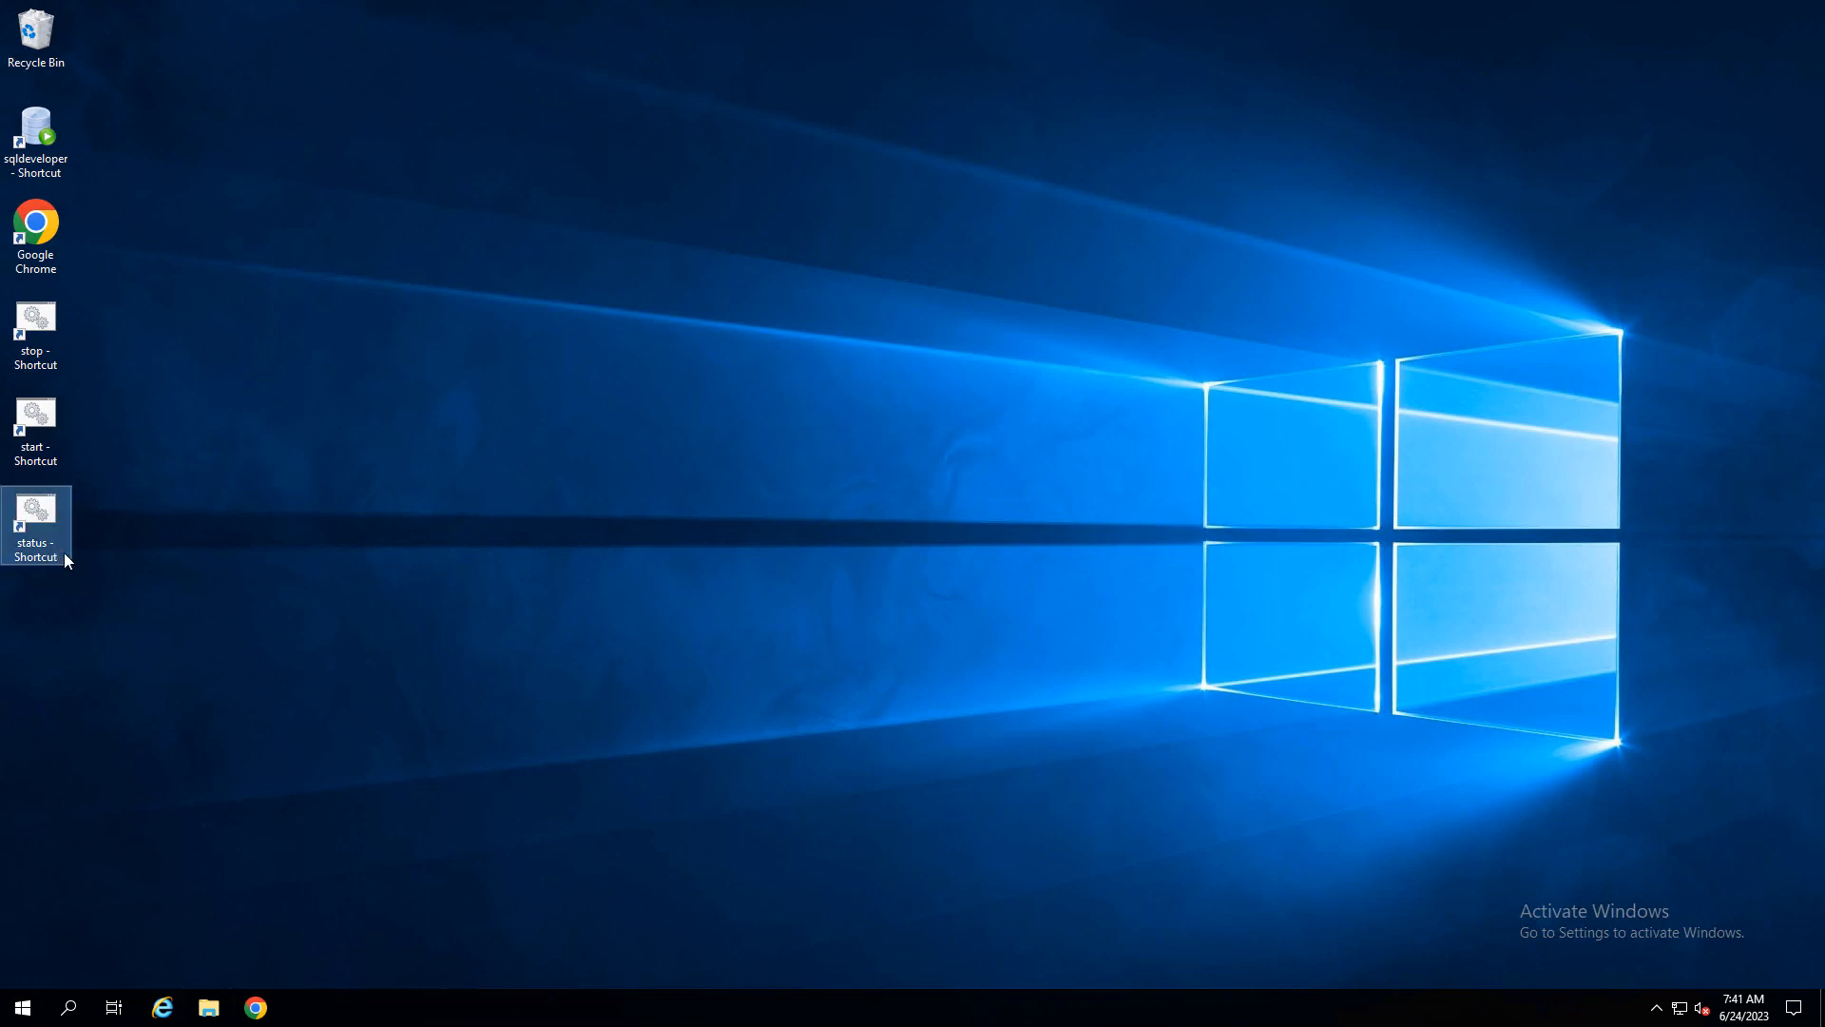
Check that the Oracle Business Intelligence Client program group is installed by viewing the programs it contains.
click(8, 1022)
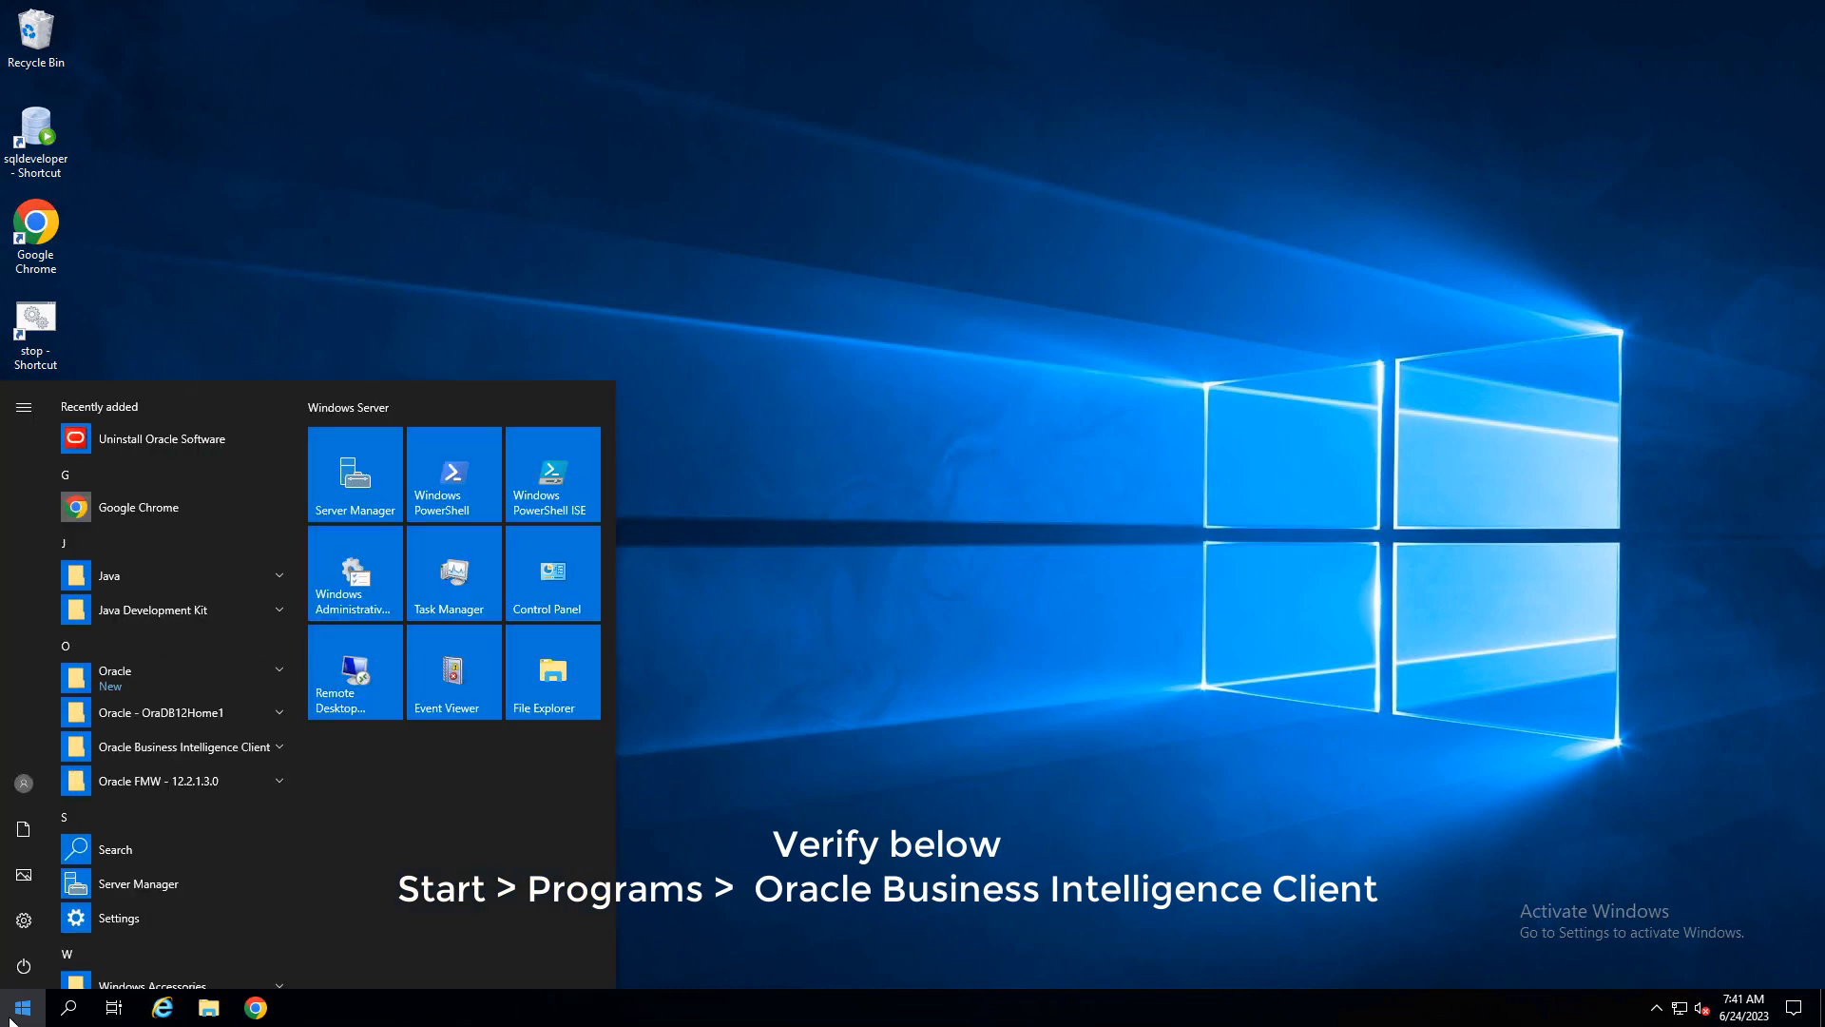
scroll(185, 901, down, 3)
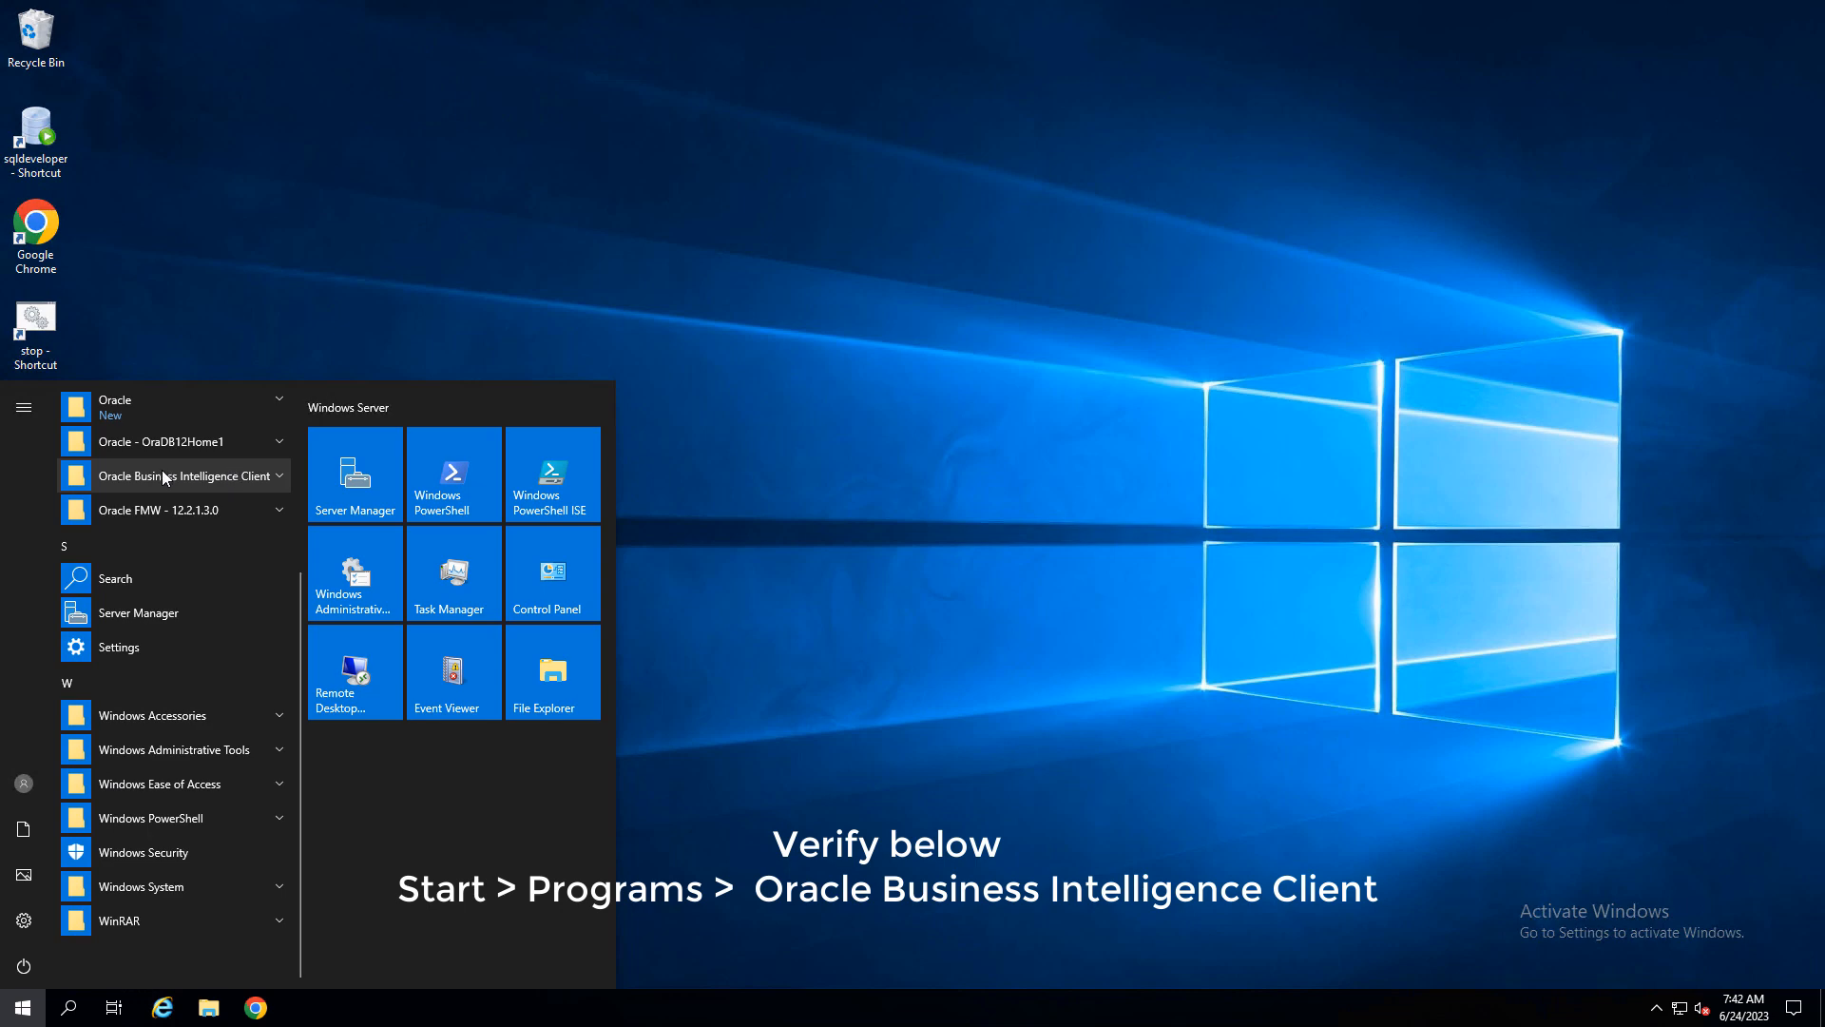
click(198, 477)
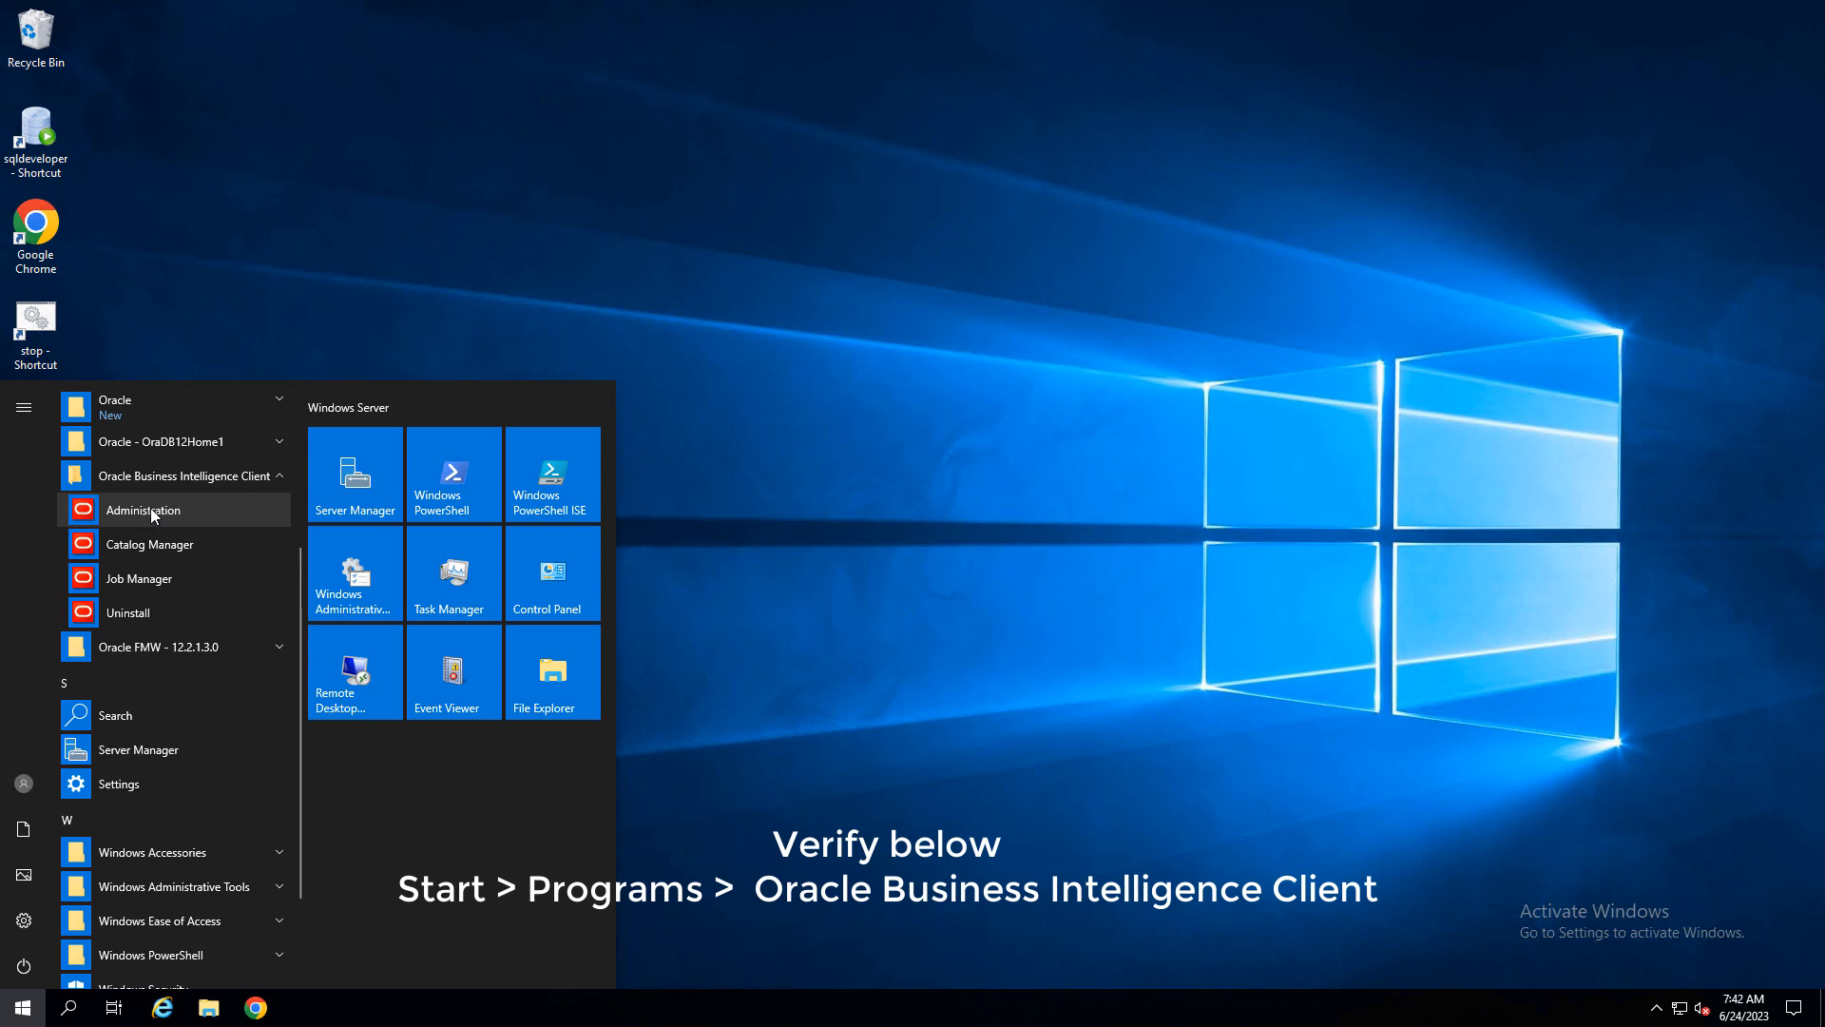
click(736, 524)
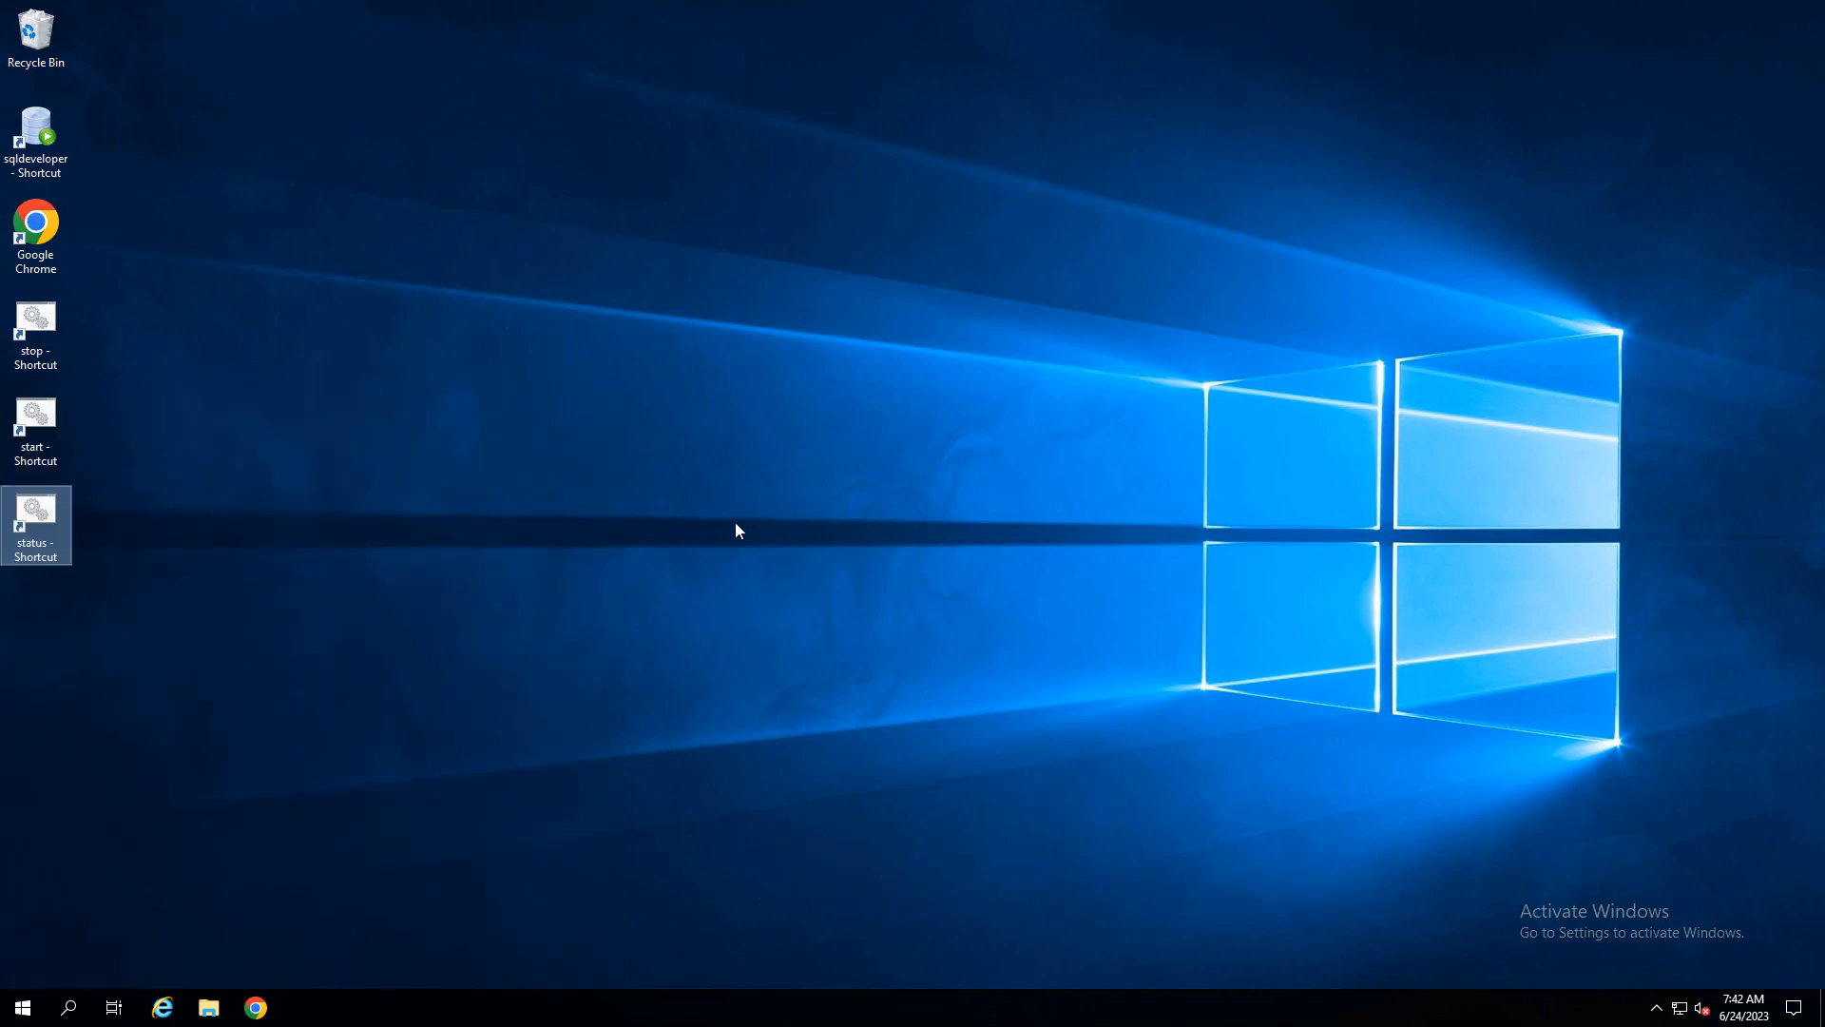
Open the file location of the Administration program from the Oracle Business Intelligence Client group.
click(28, 1009)
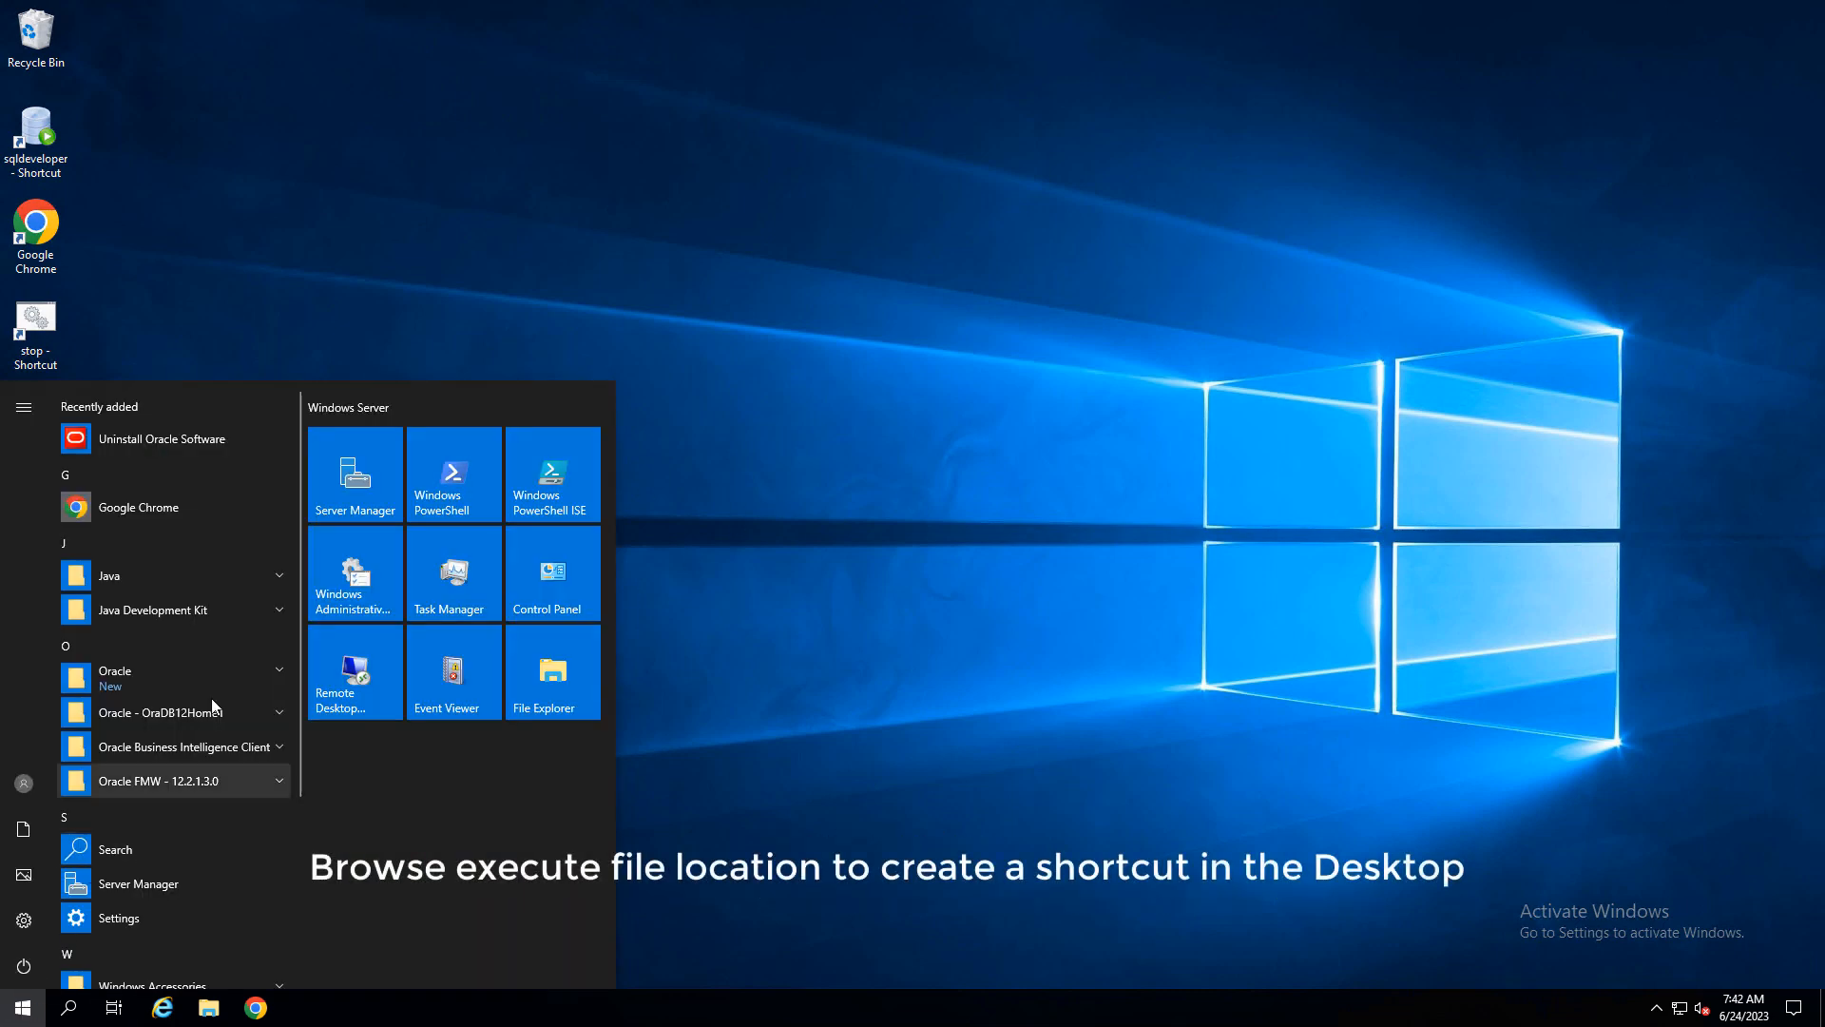
click(219, 746)
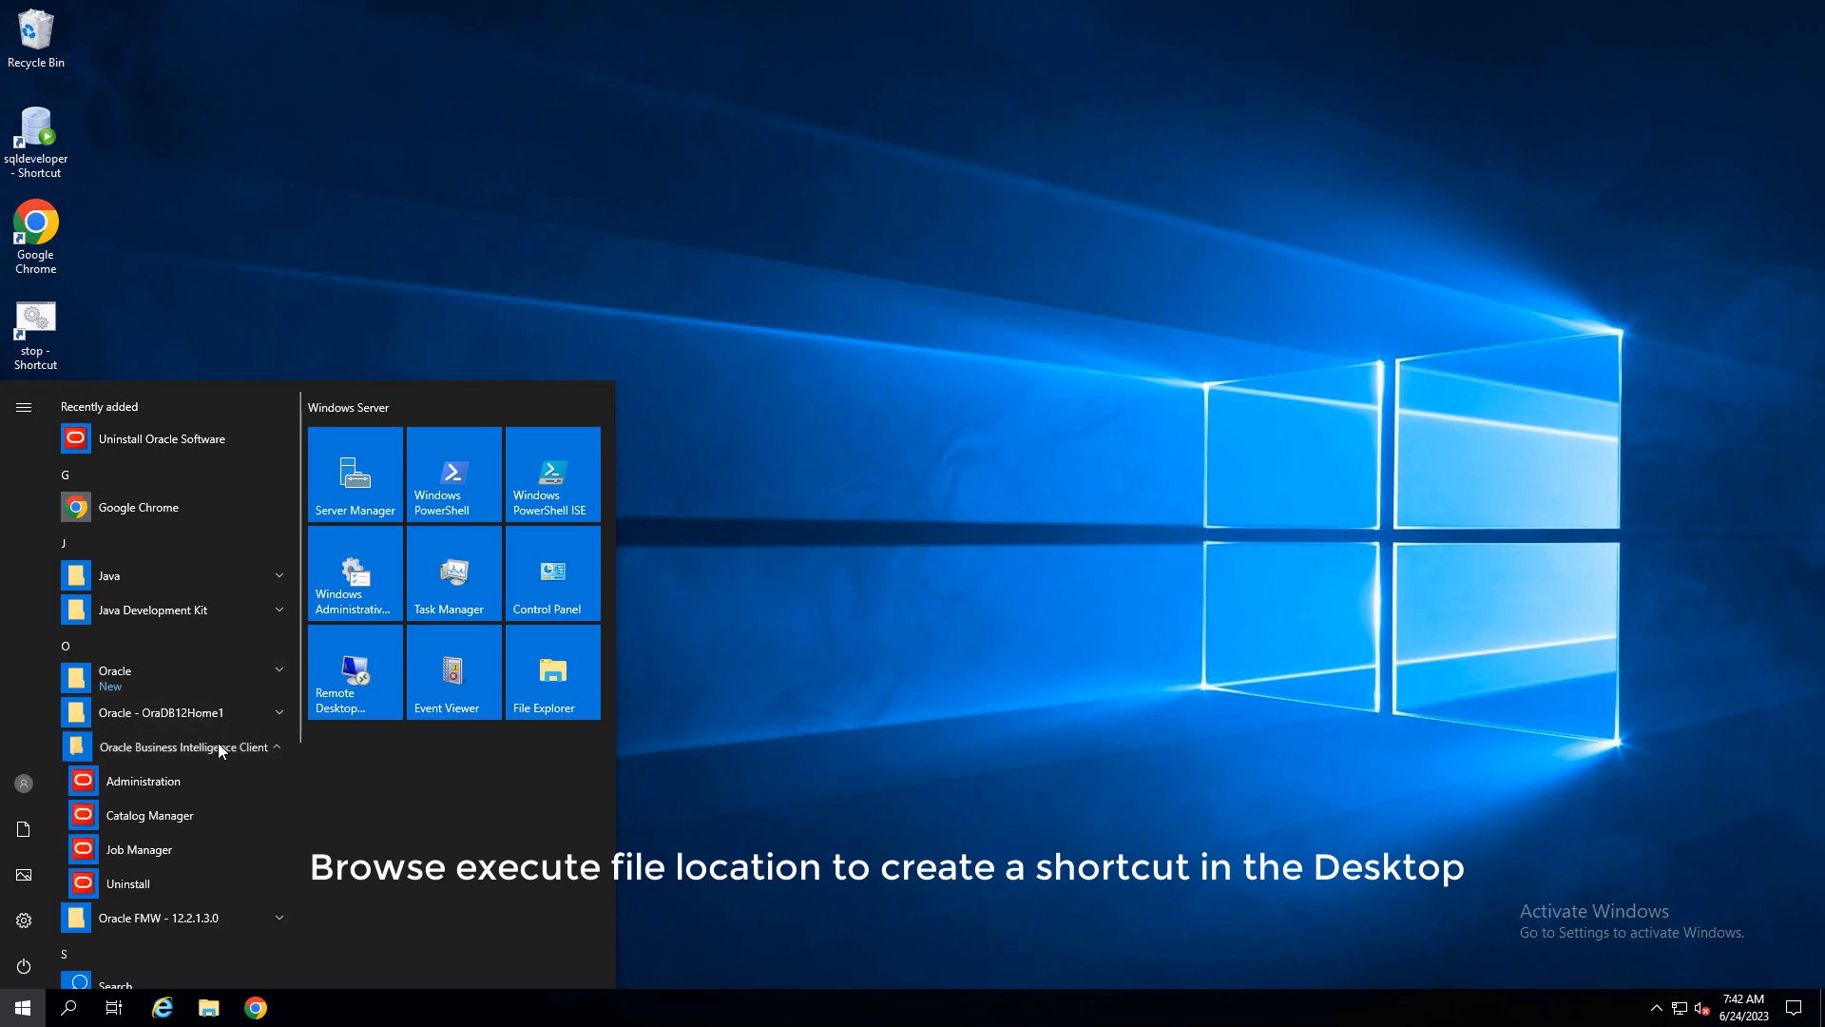
right_click(156, 781)
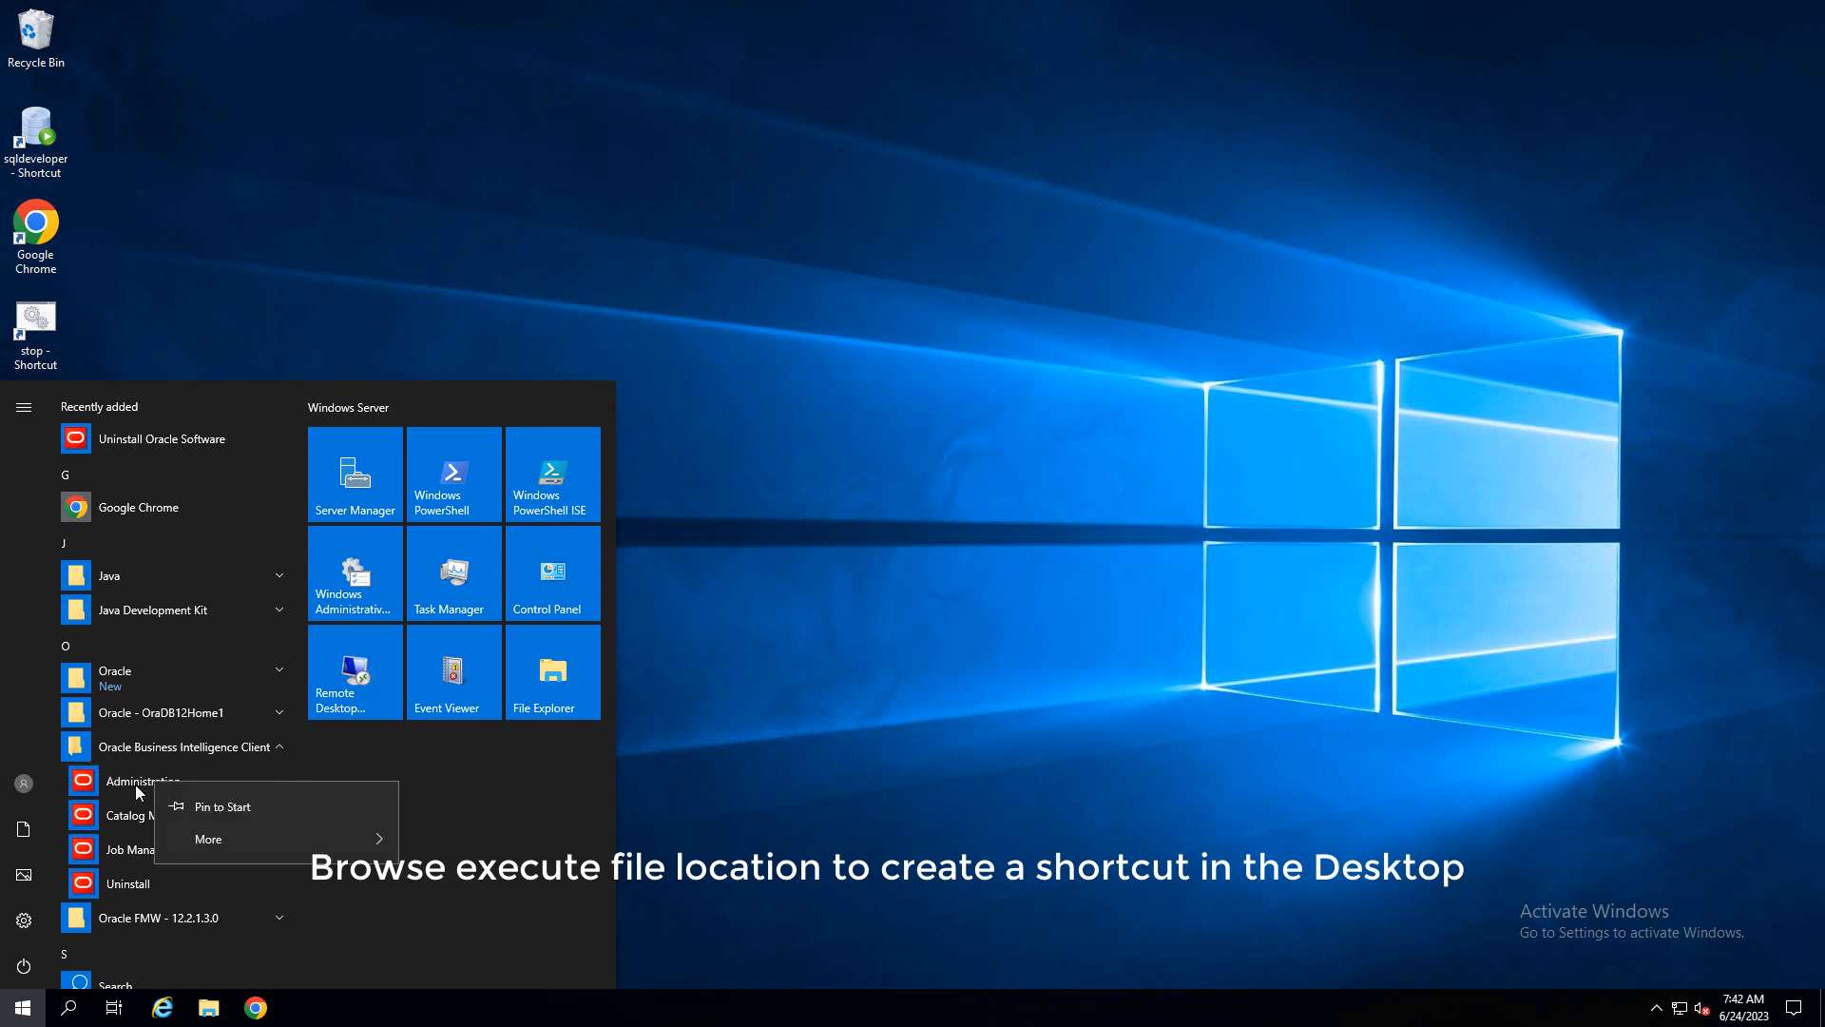
mouse_move(204, 840)
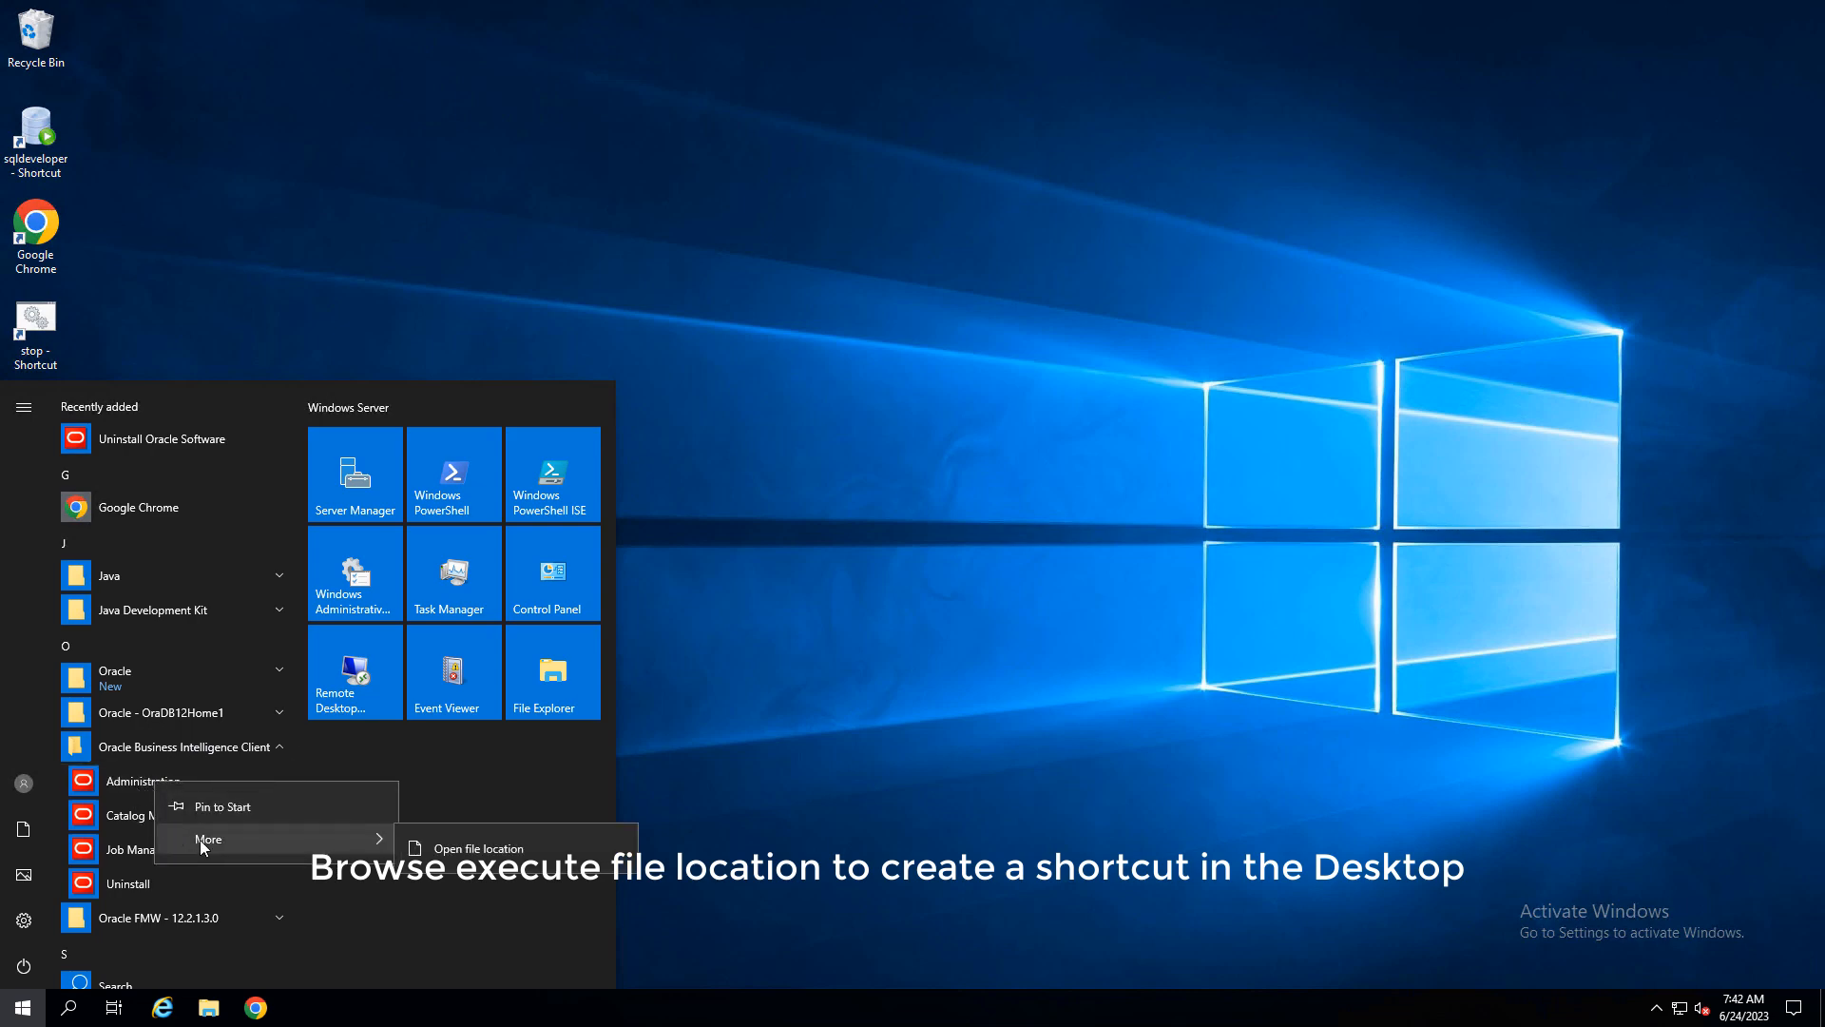
click(443, 845)
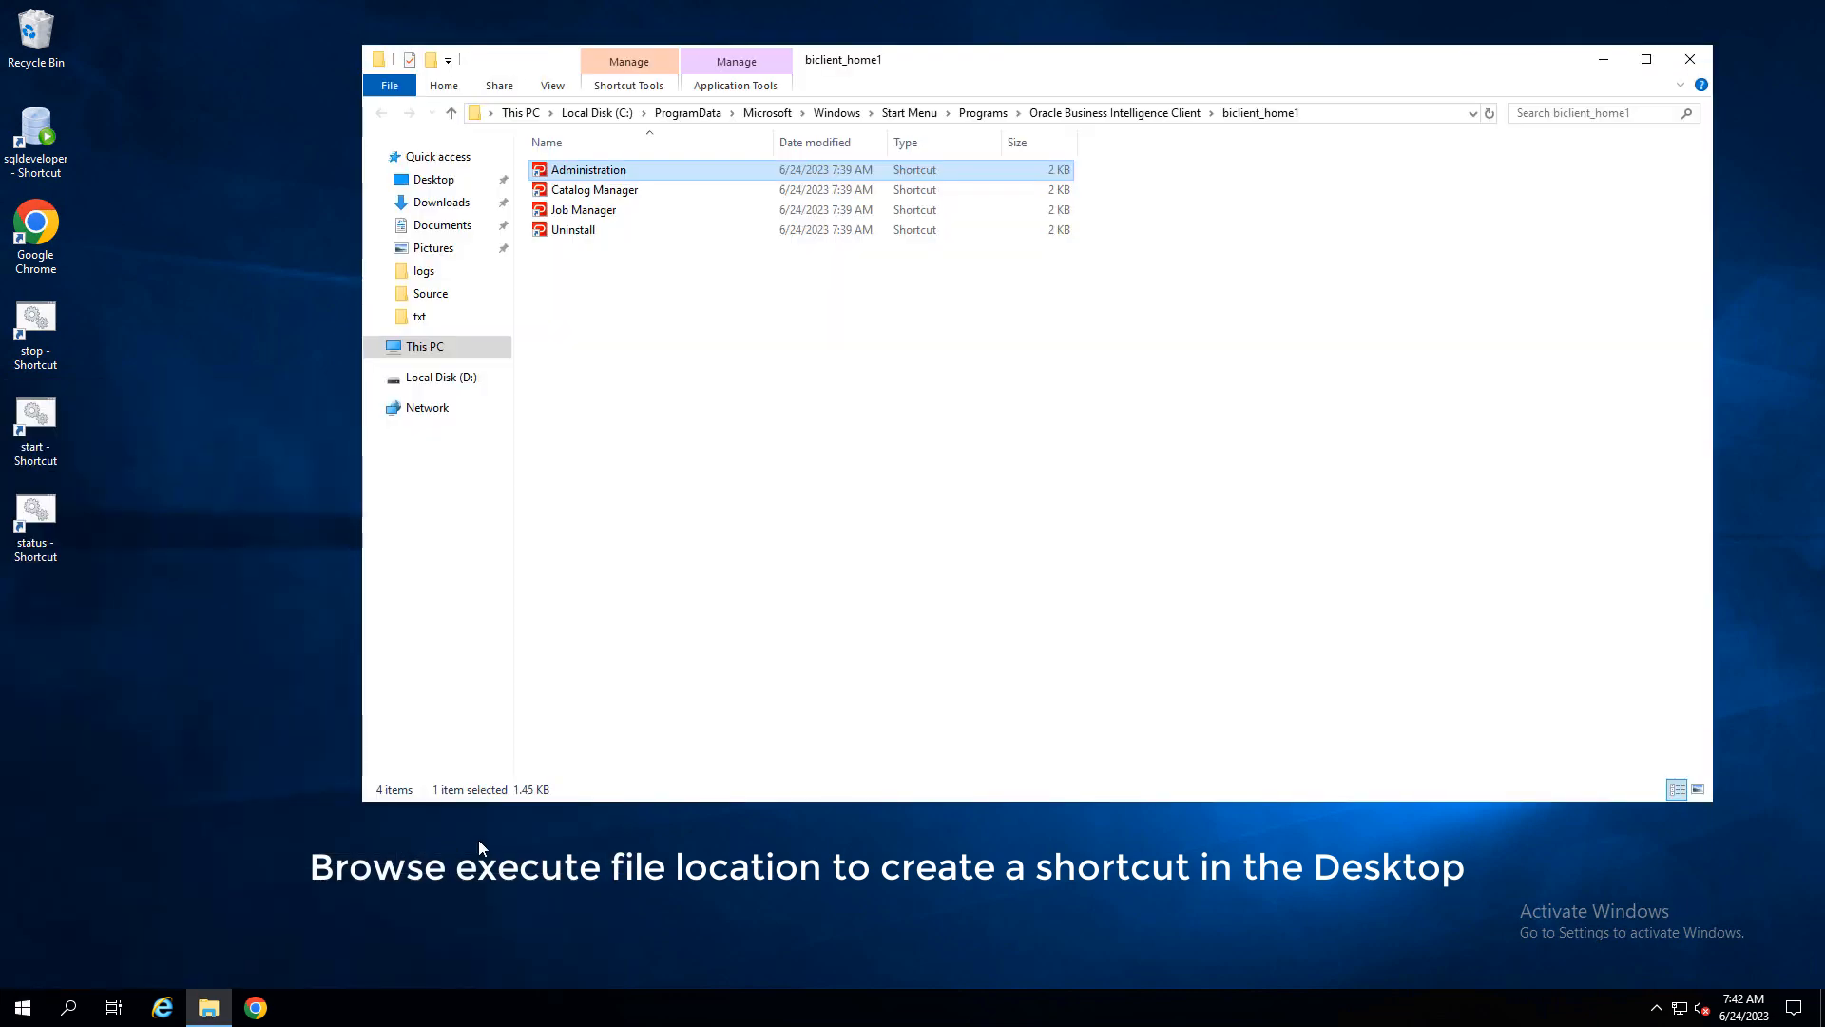
Open the target folder of the Administration shortcut from its properties and select the full path of the bin folder.
right_click(568, 171)
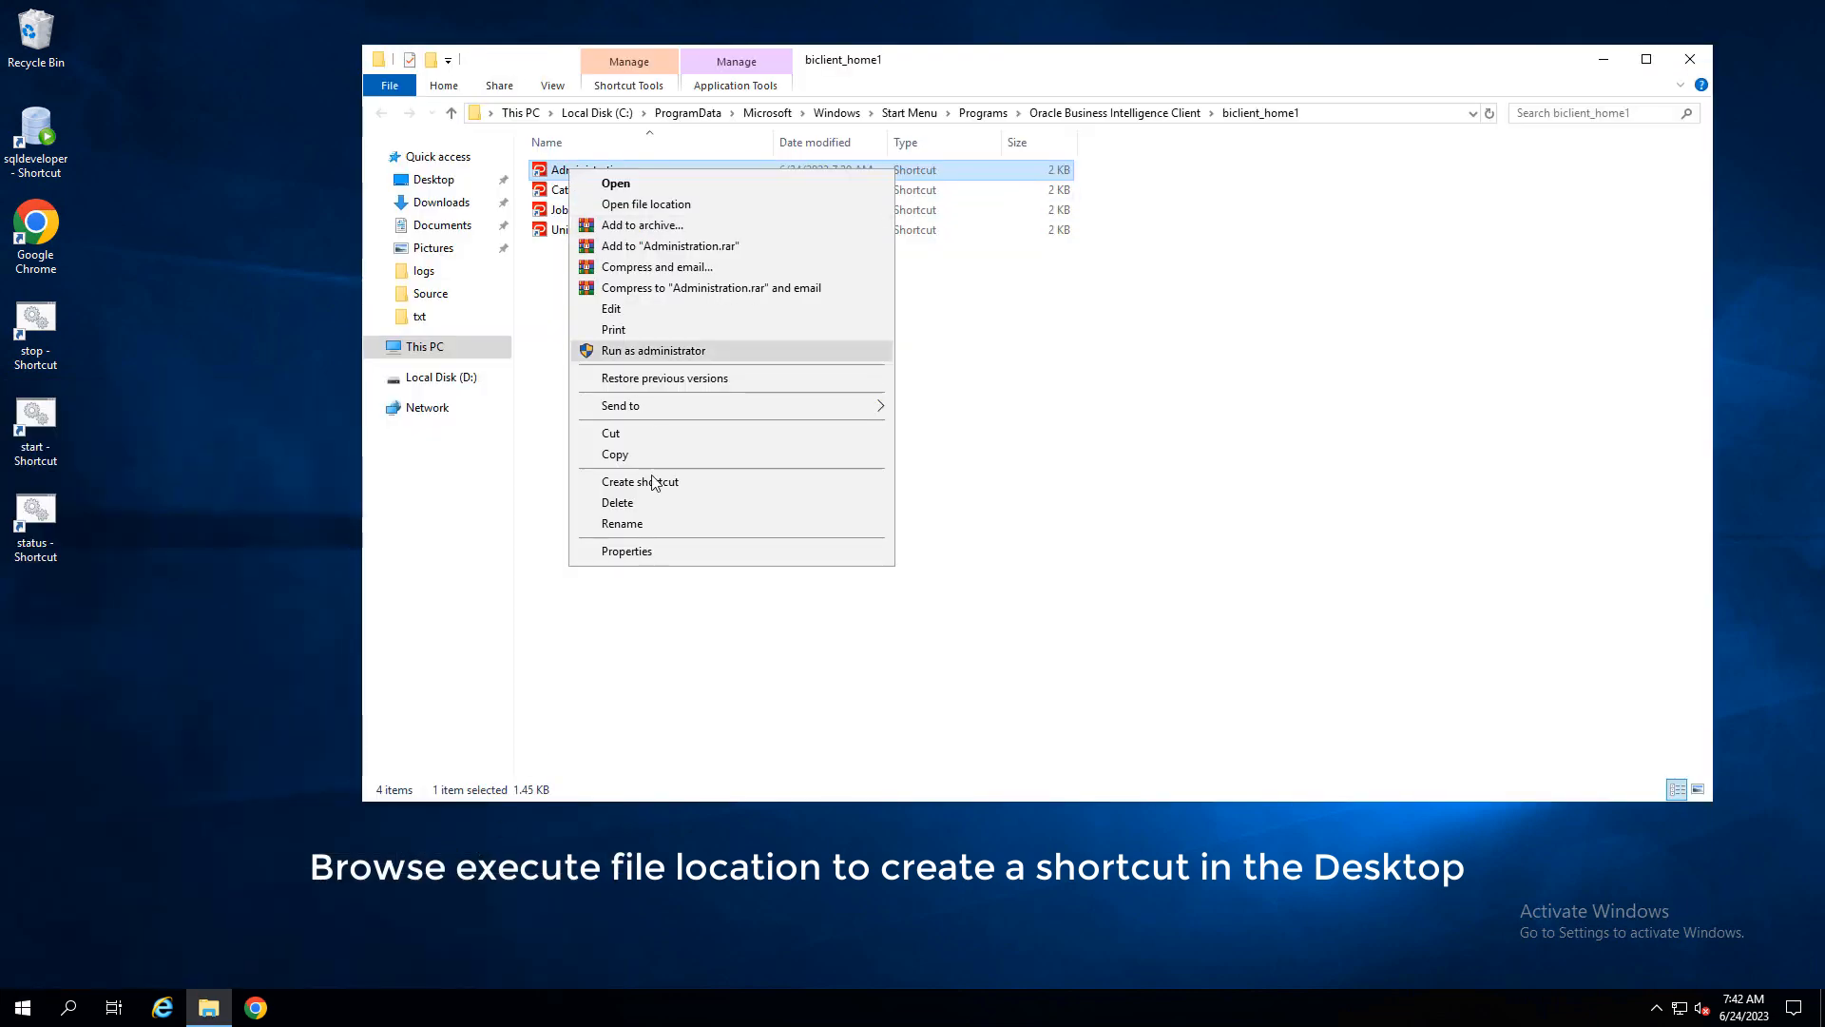
click(658, 556)
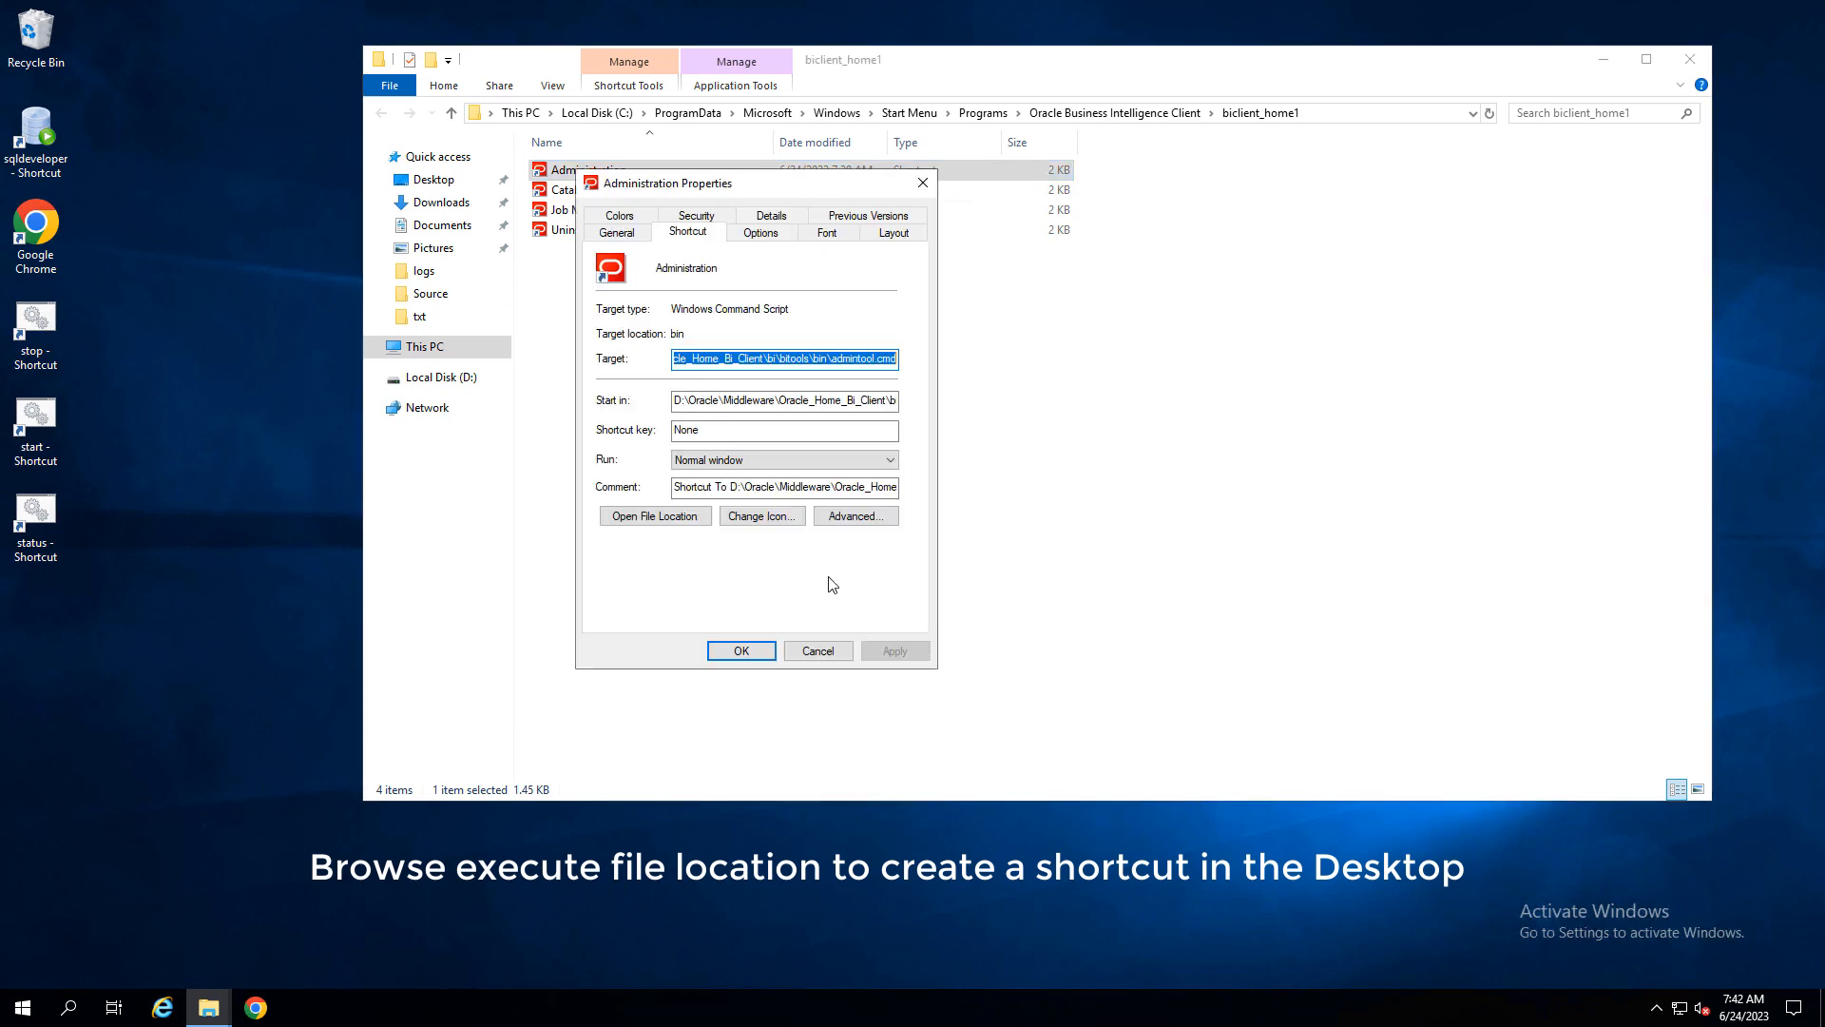
click(666, 518)
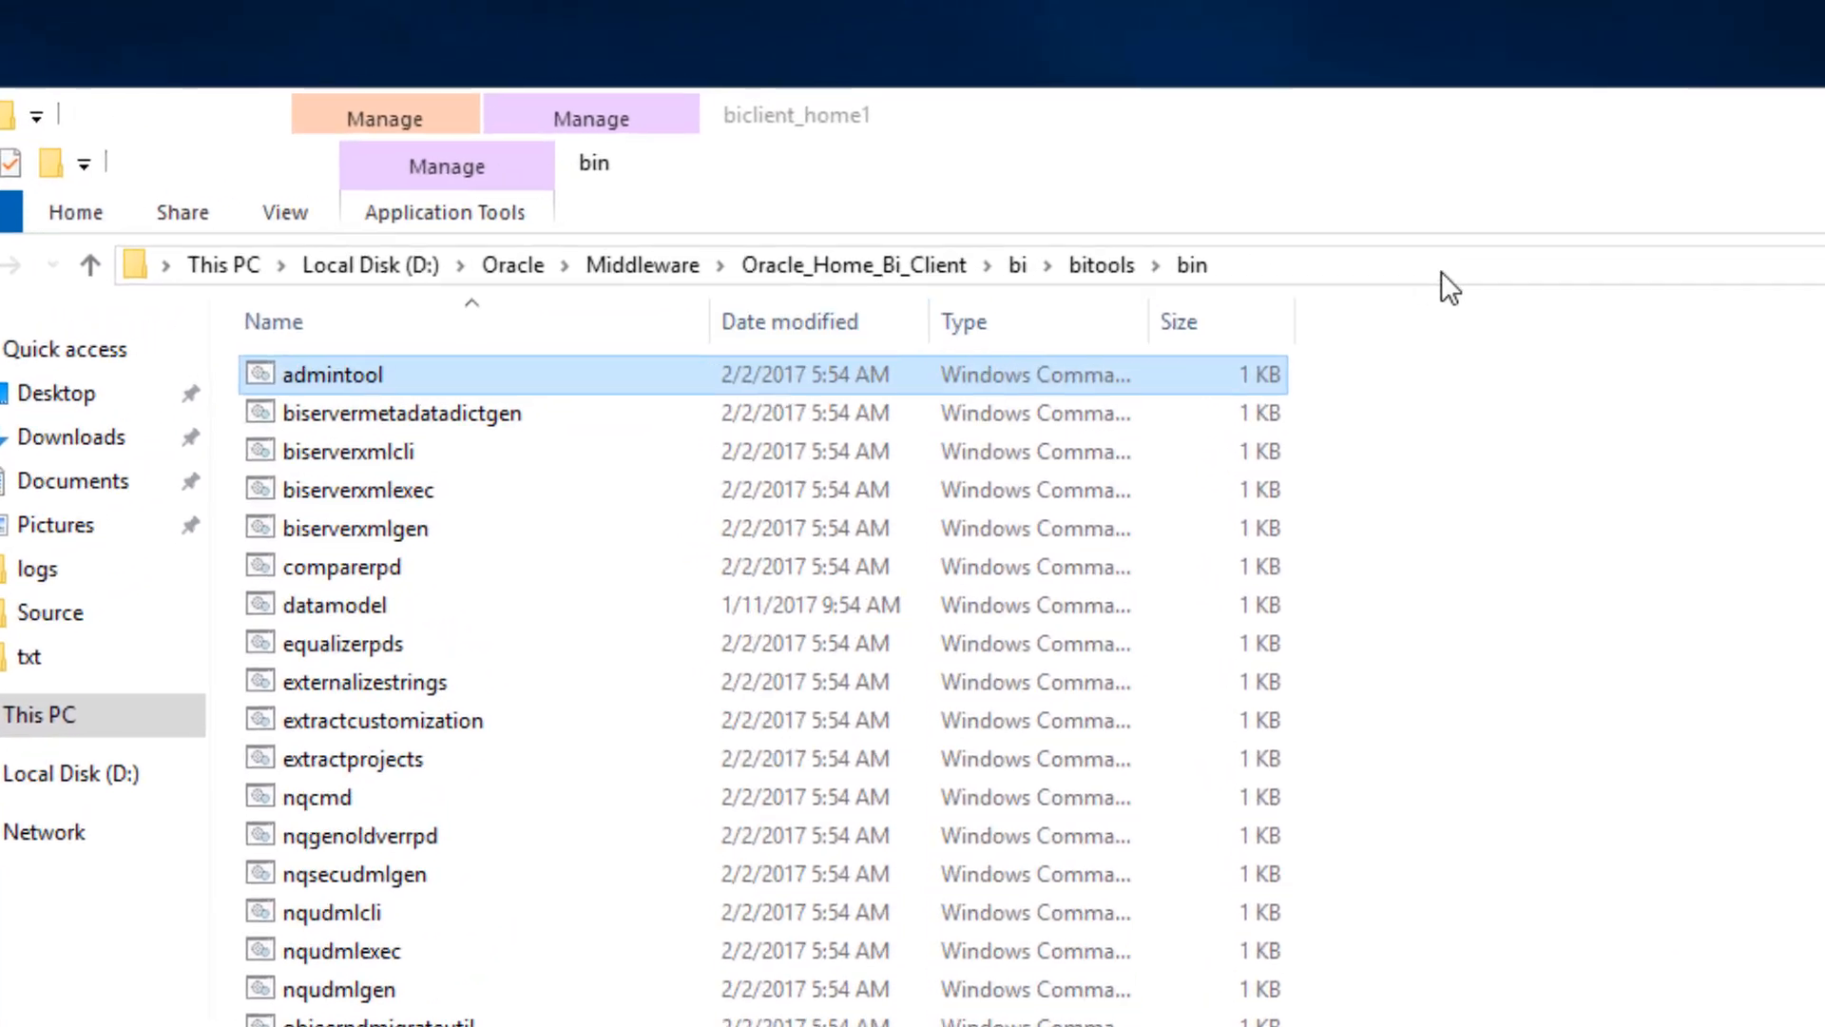
click(1179, 140)
click(150, 272)
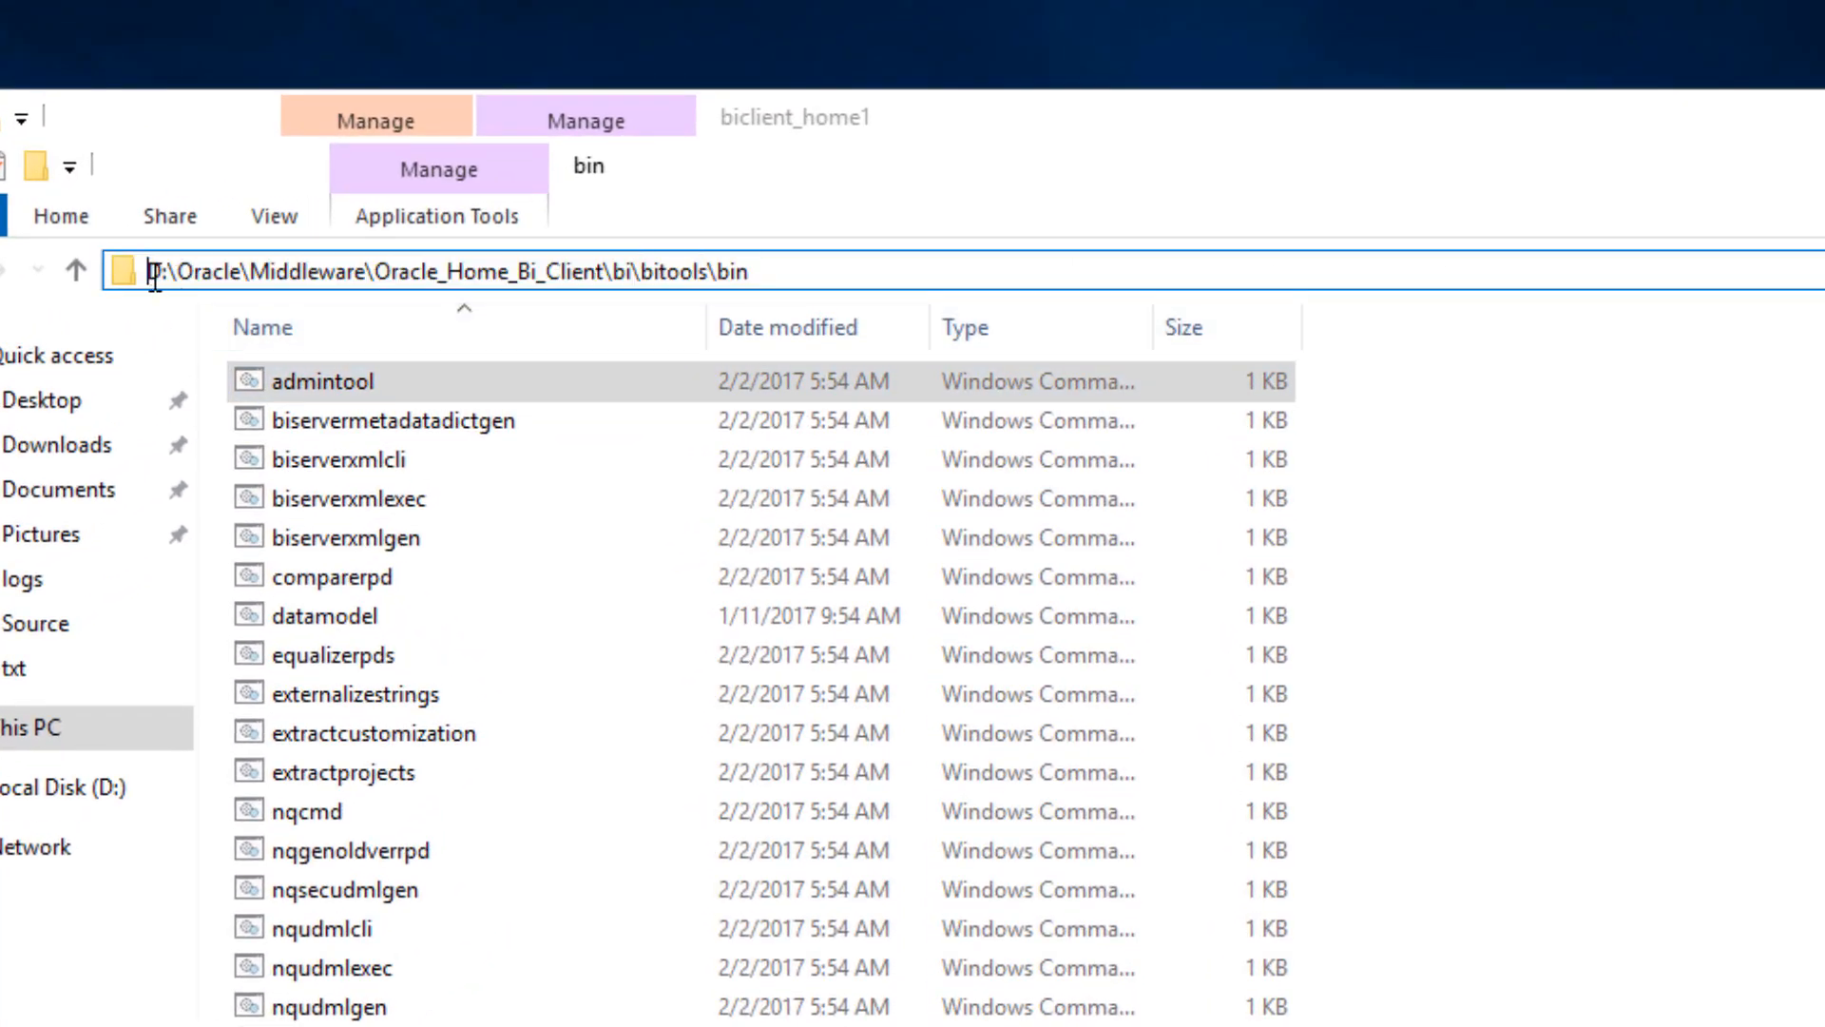
drag(152, 272, 755, 270)
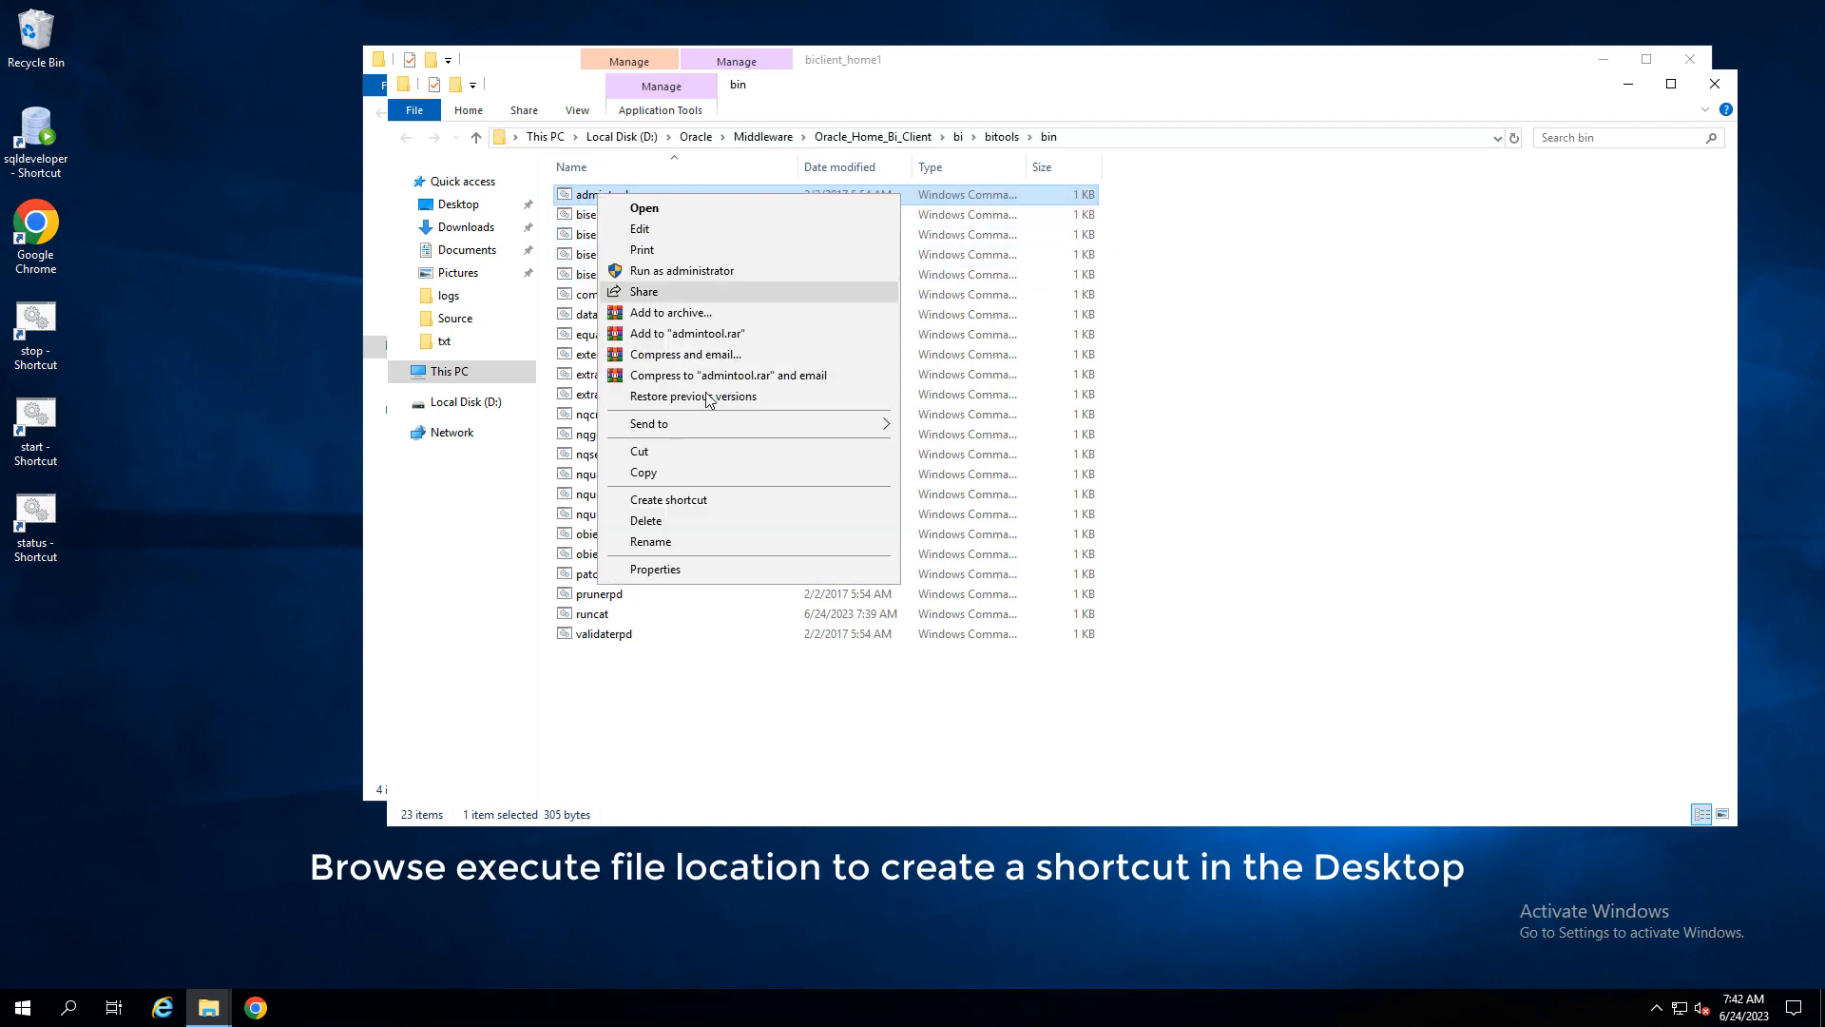
Create a desktop shortcut to admintool, cancel the Administration properties and close the folder windows.
mouse_move(734, 427)
click(984, 470)
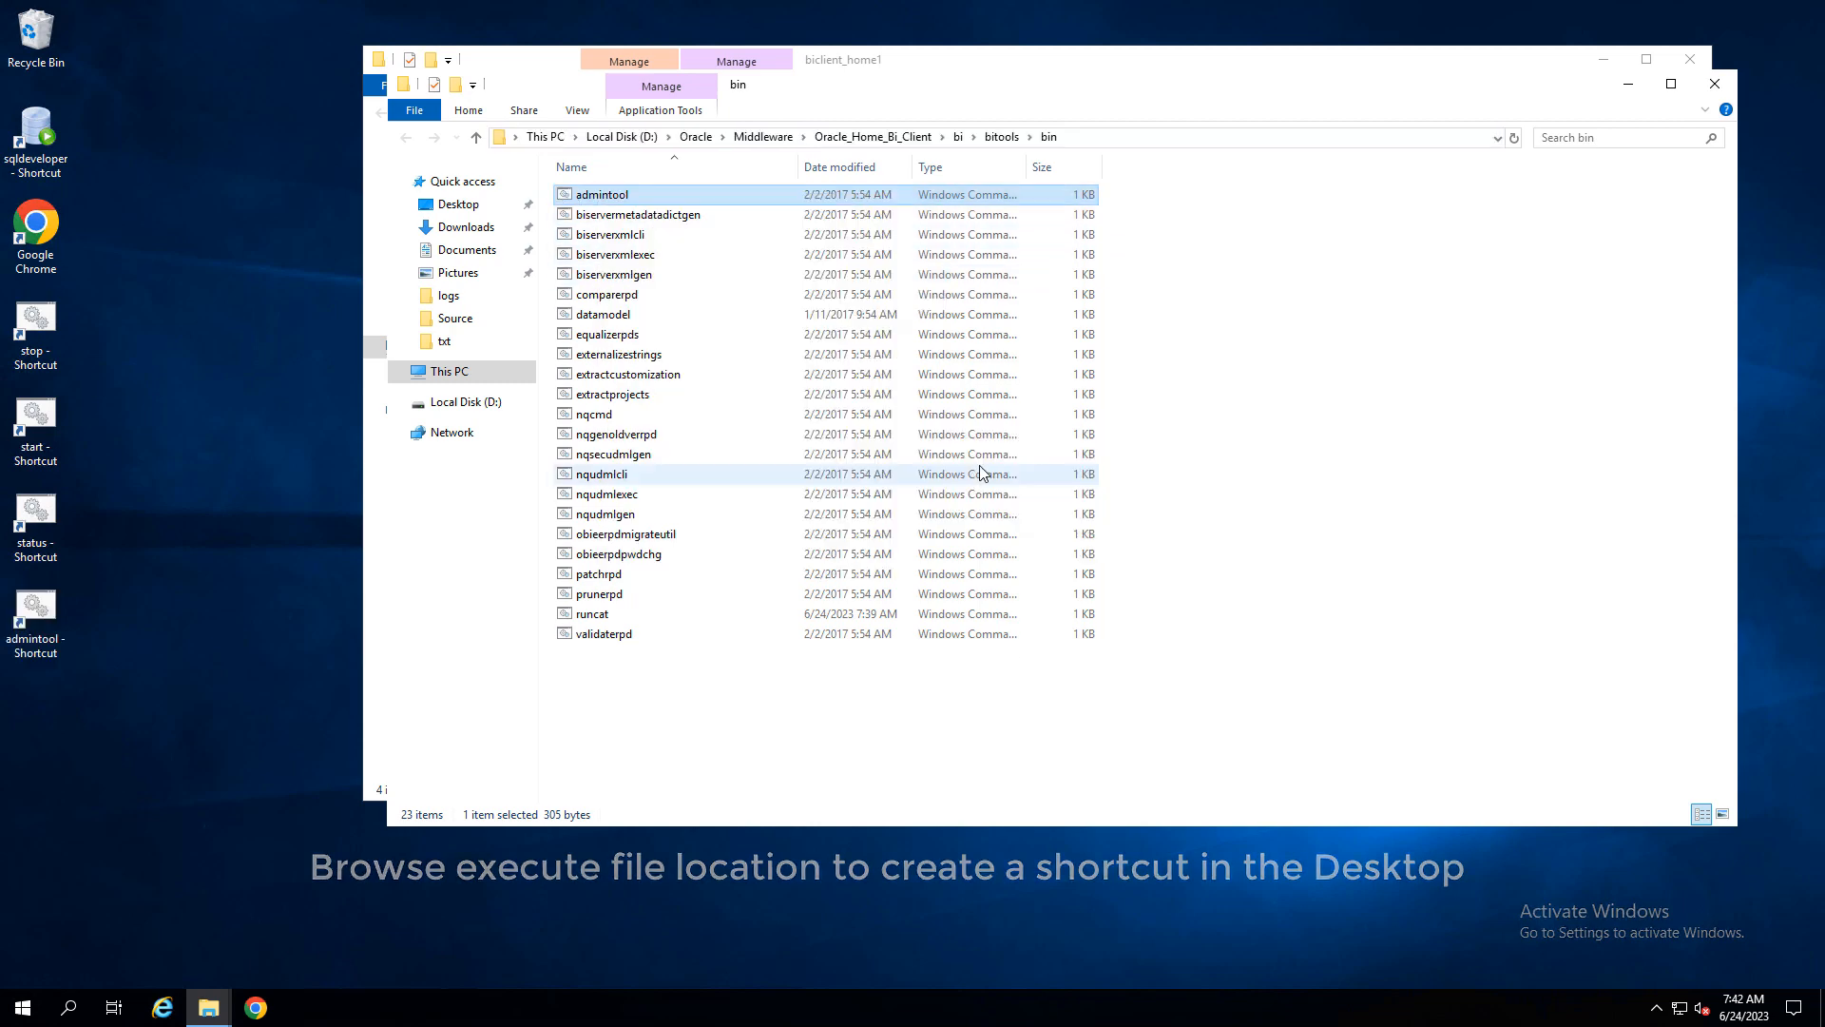
click(1714, 84)
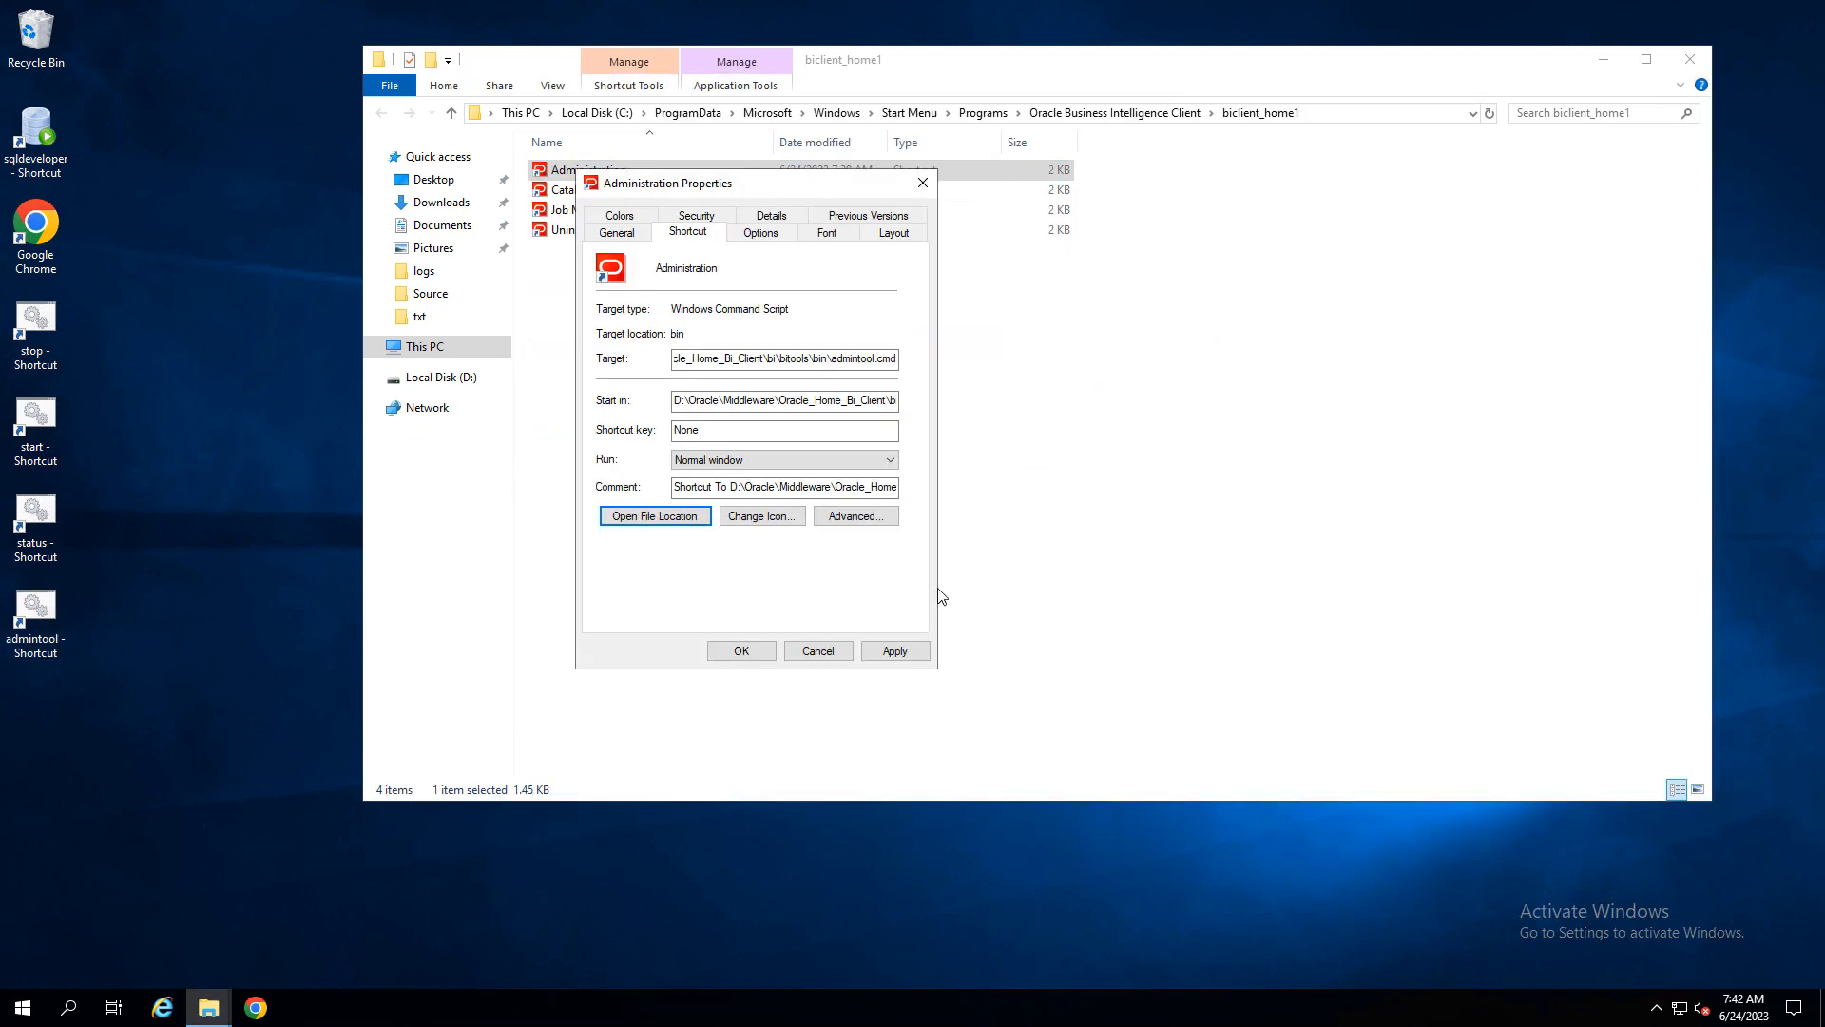
click(817, 650)
click(1689, 60)
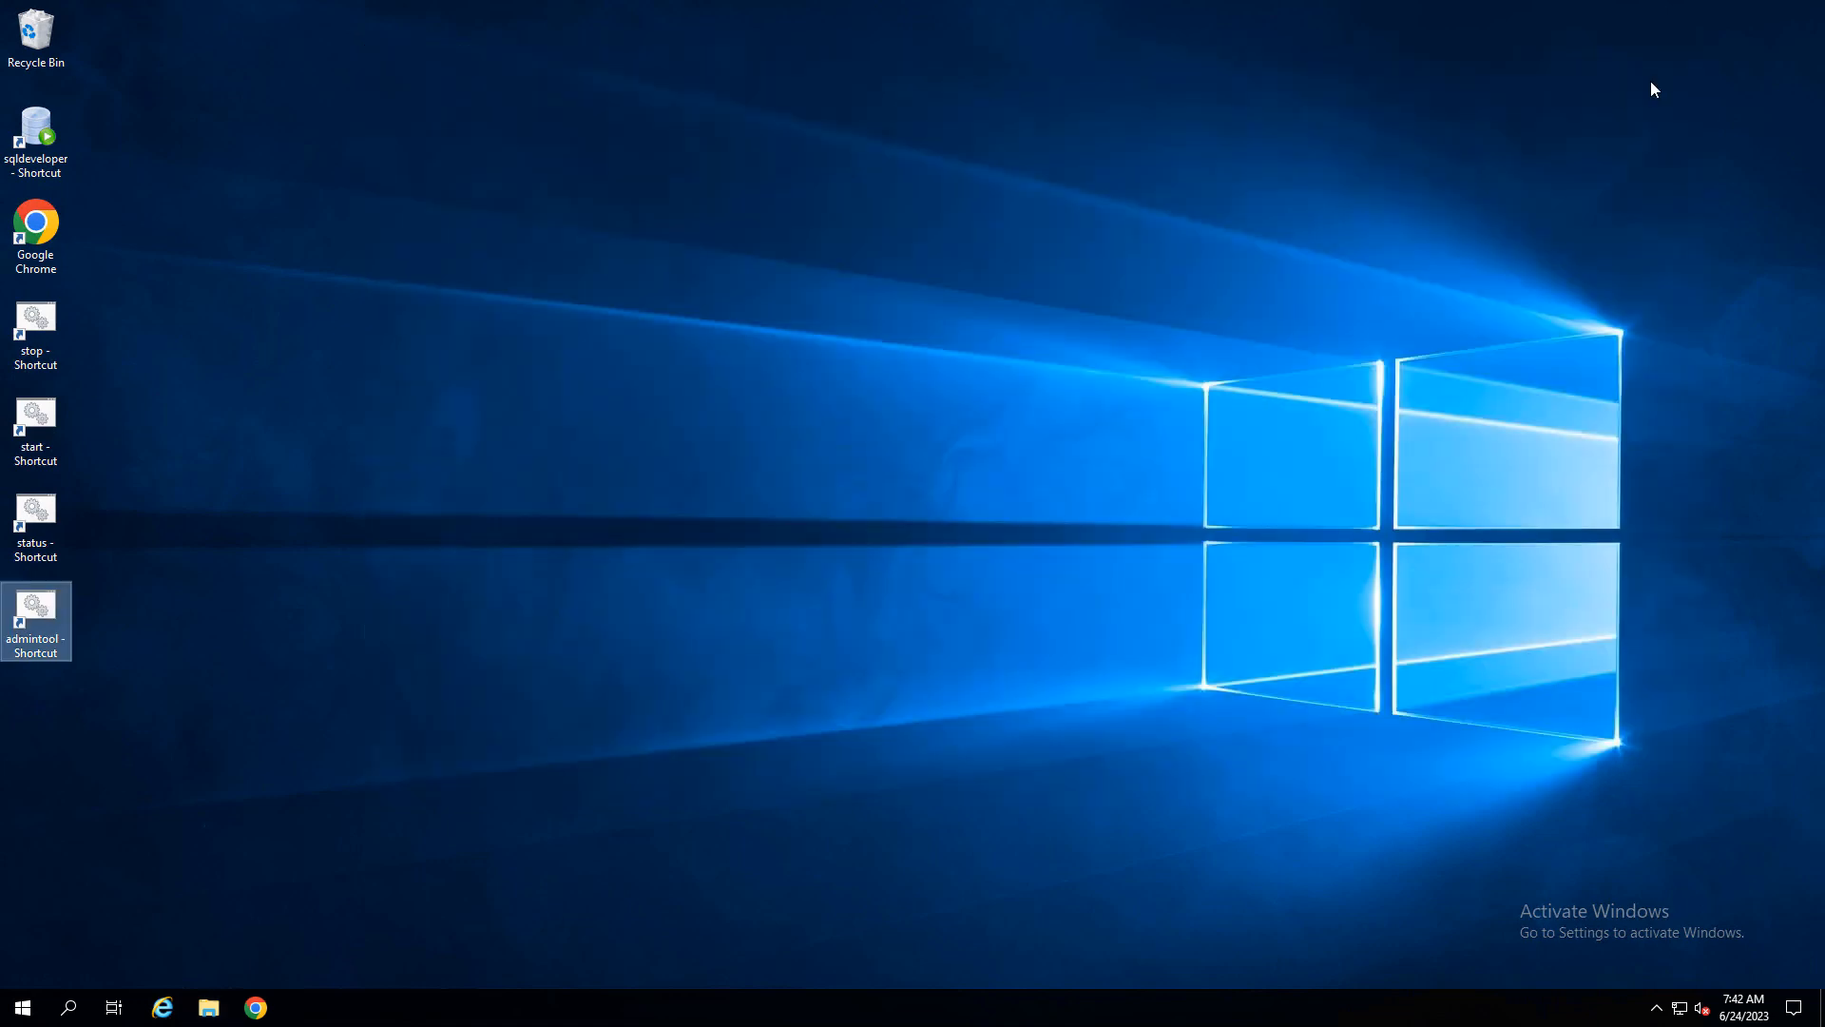
Launch the Oracle BI Administration Tool from the admintool desktop shortcut and start creating a new repository.
double_click(34, 623)
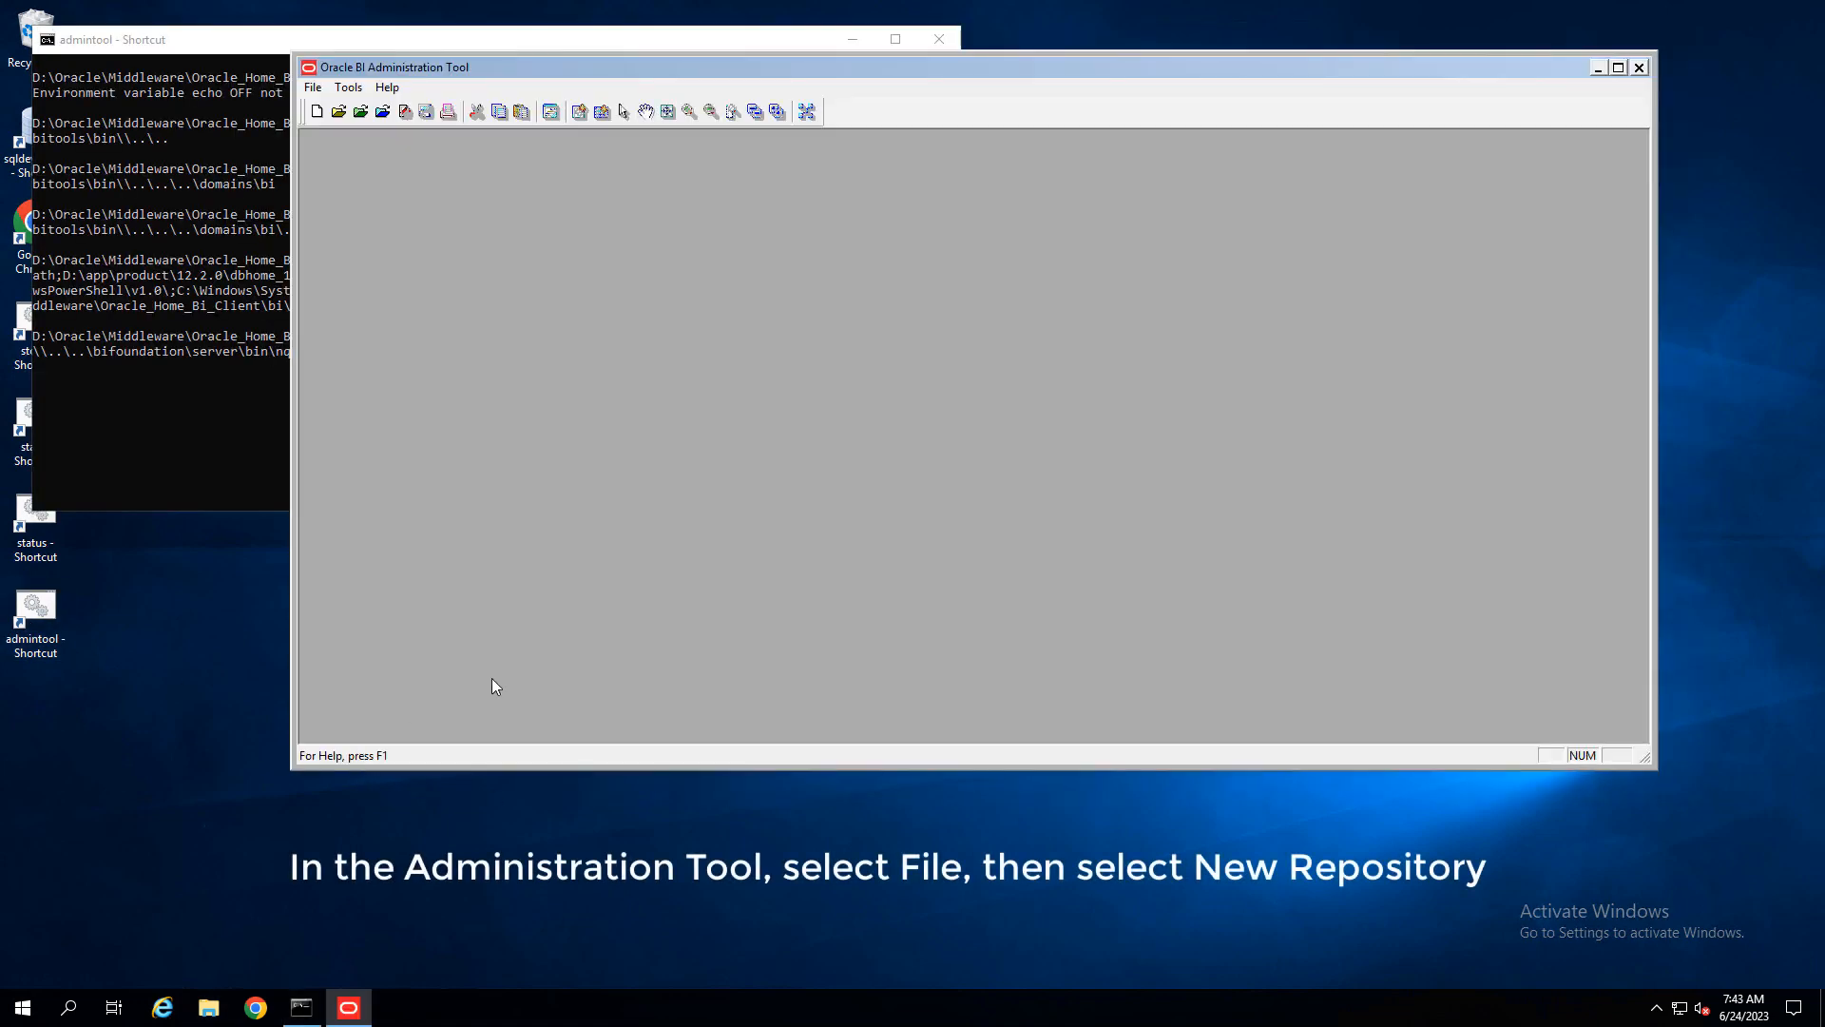
click(306, 90)
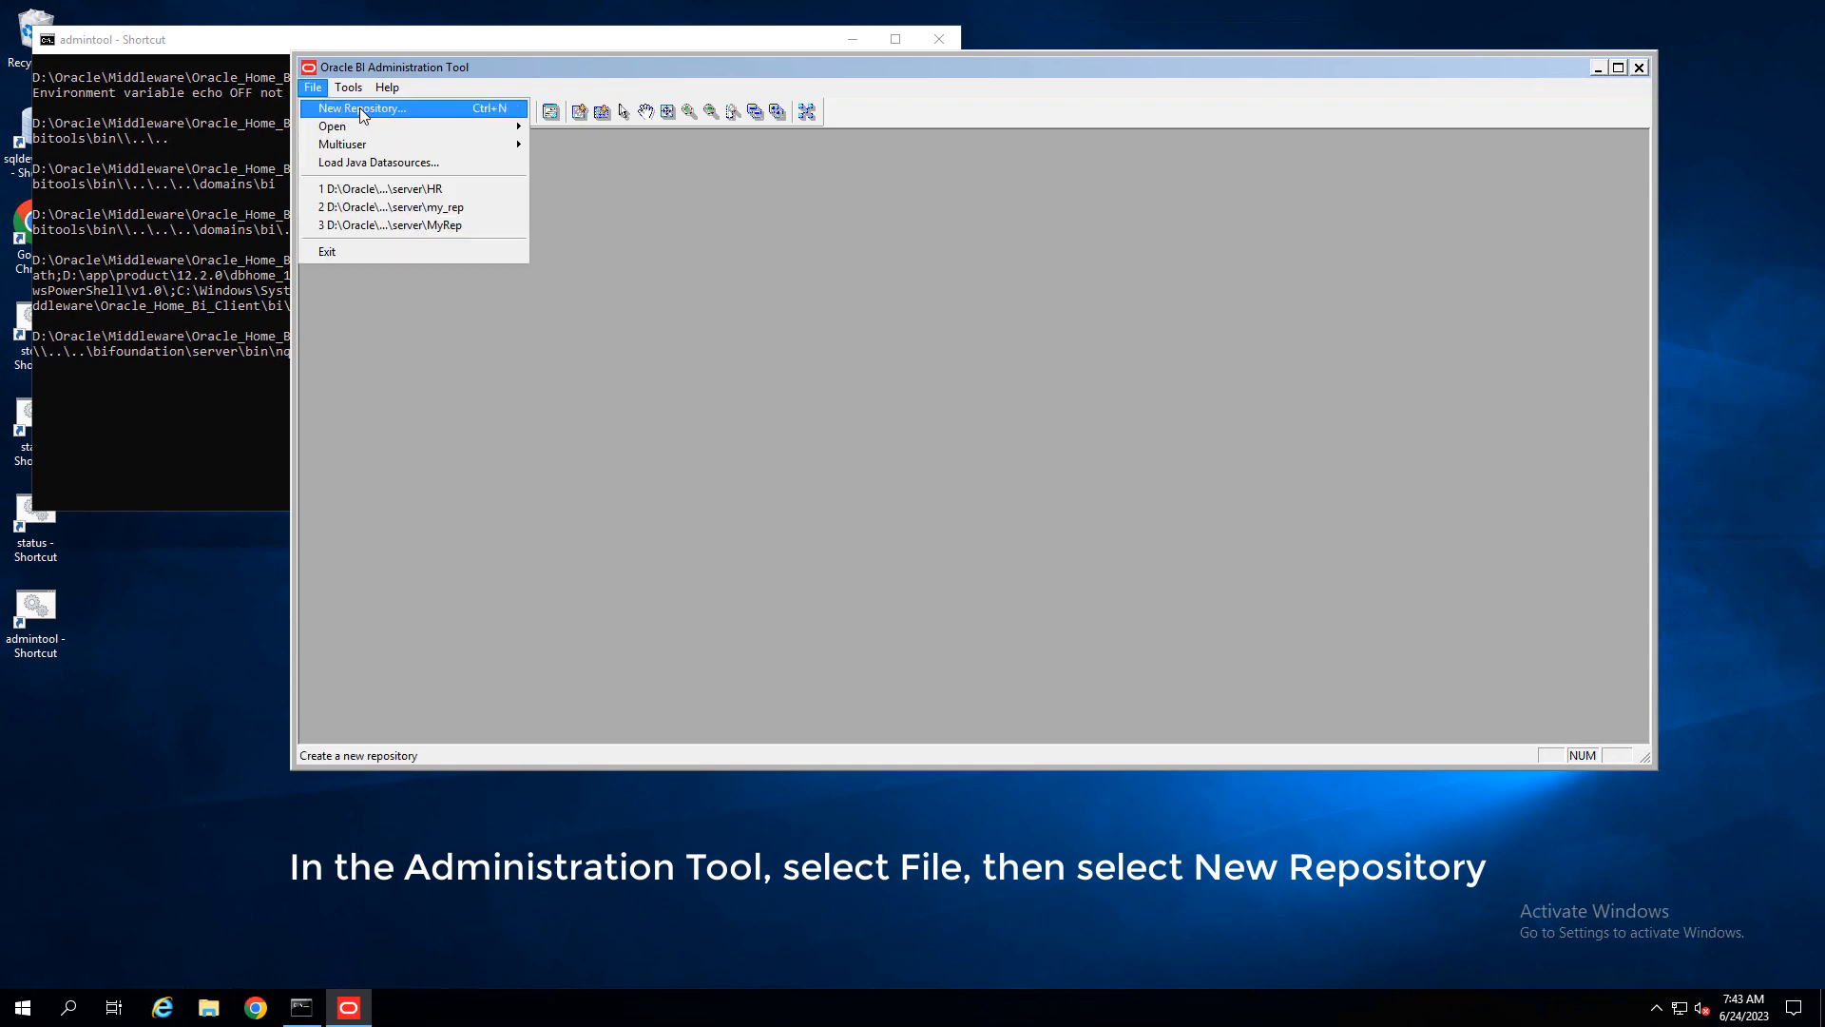
click(361, 110)
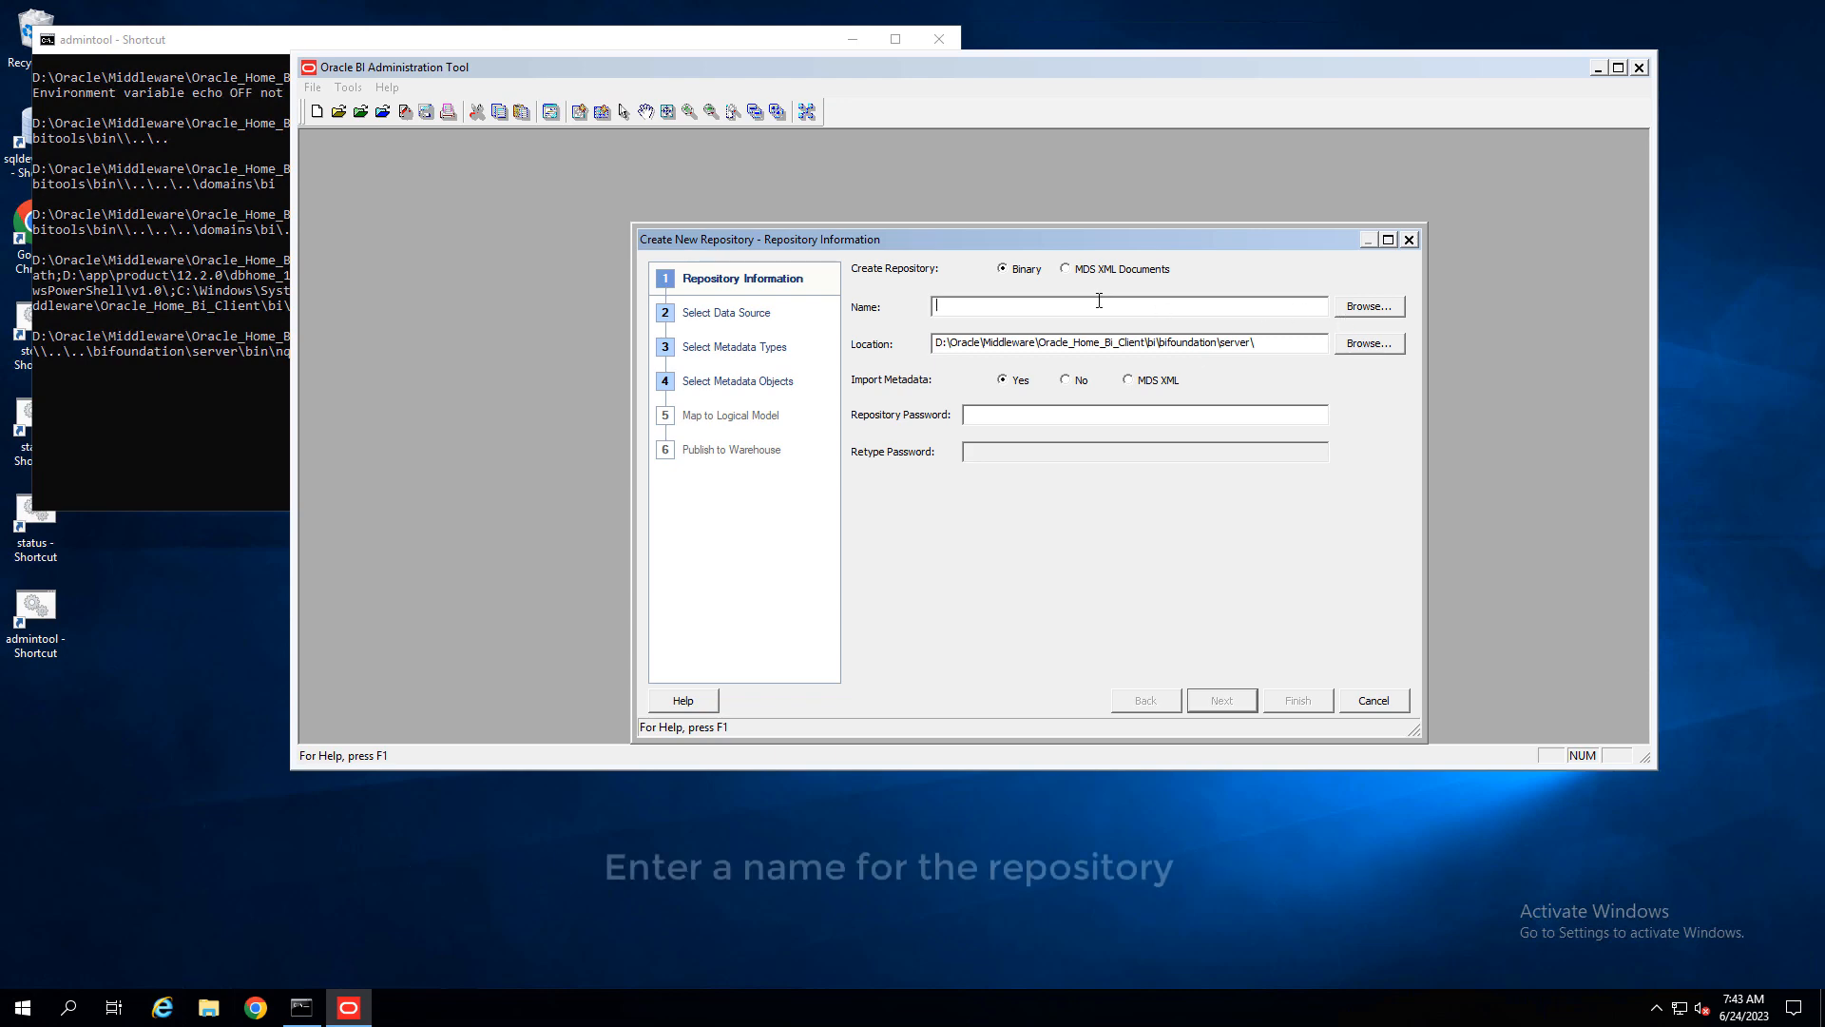
Name the repository HR, enter and retype the repository password, and continue to the data source selection.
text(HR)
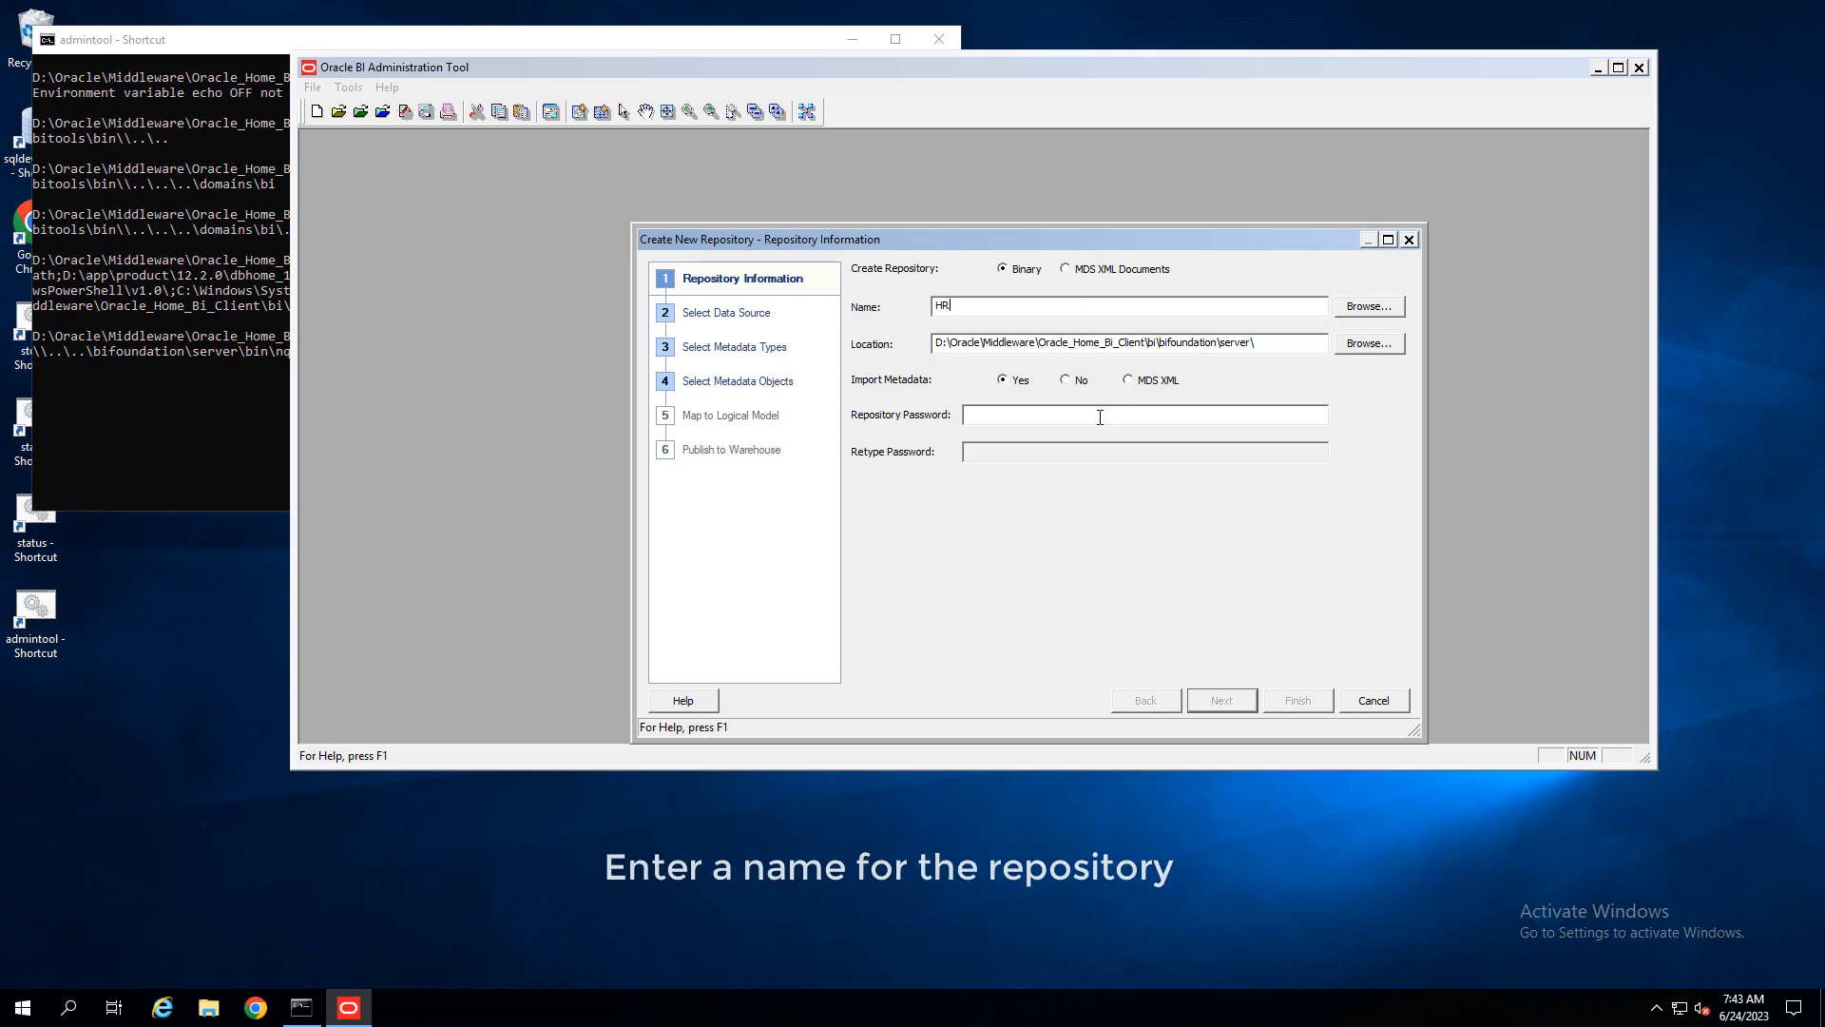
click(1022, 418)
text(*****)
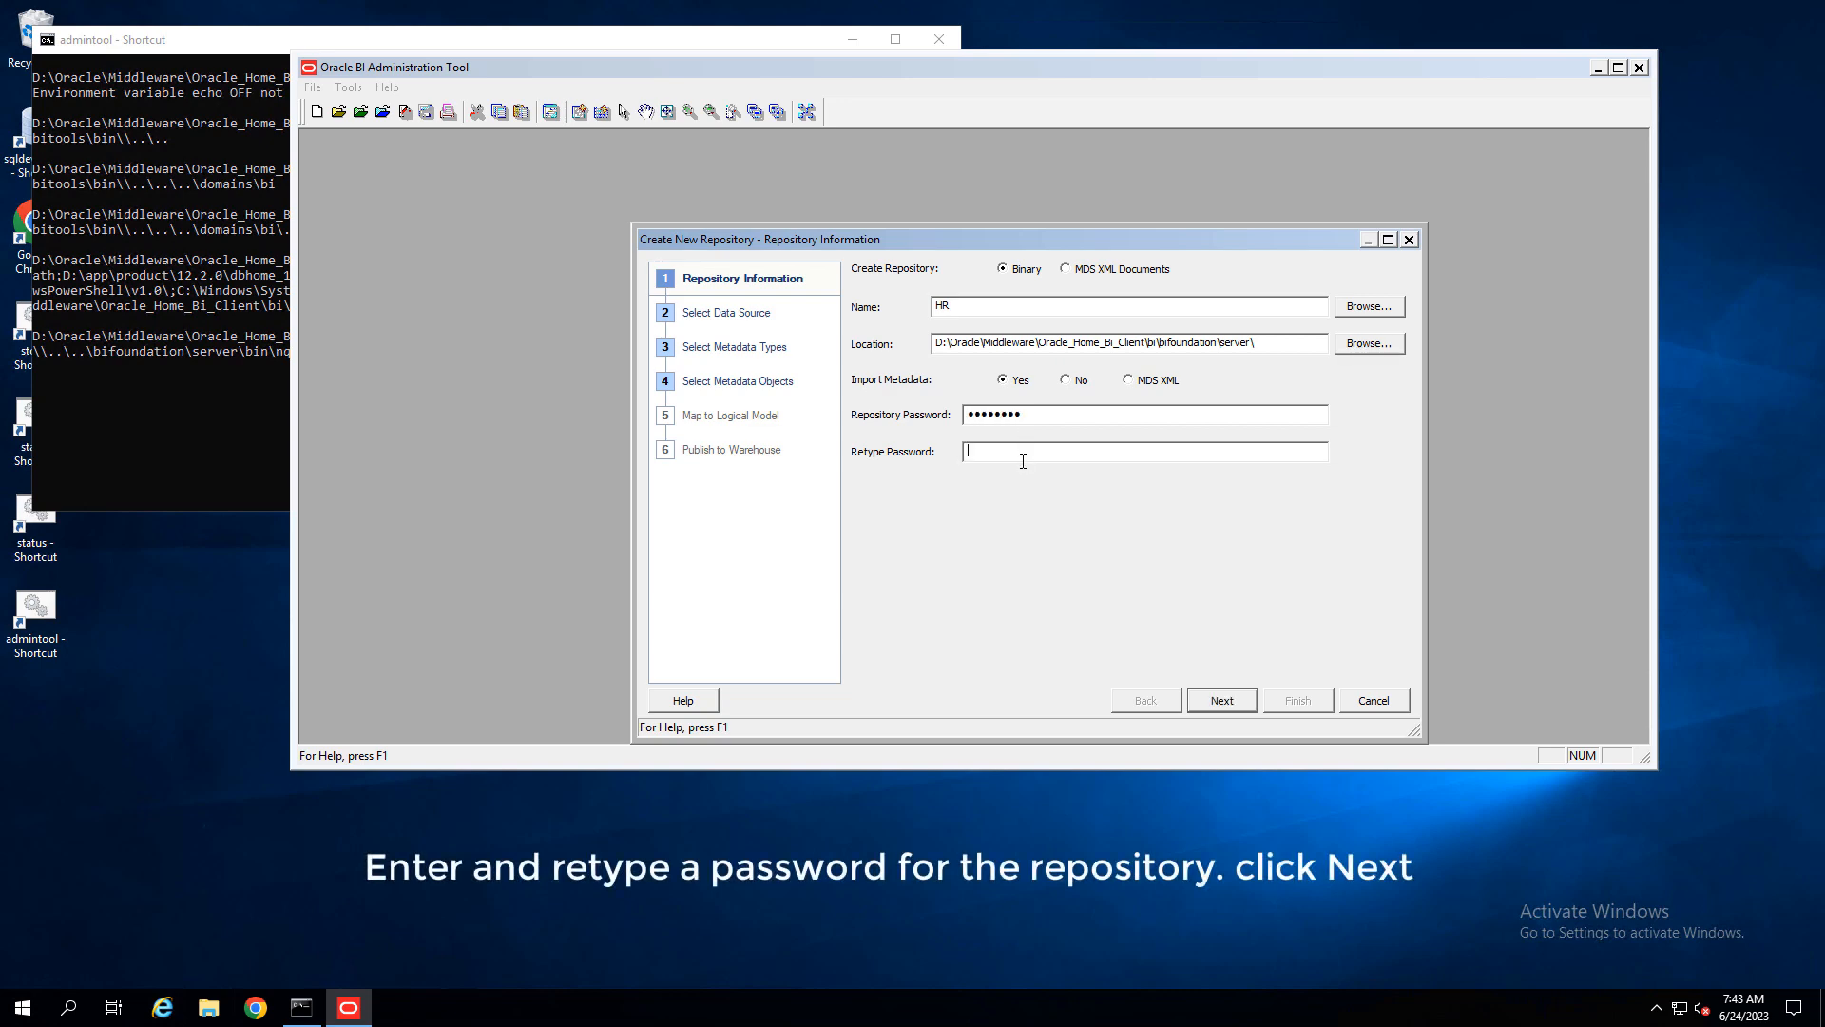
text(*)
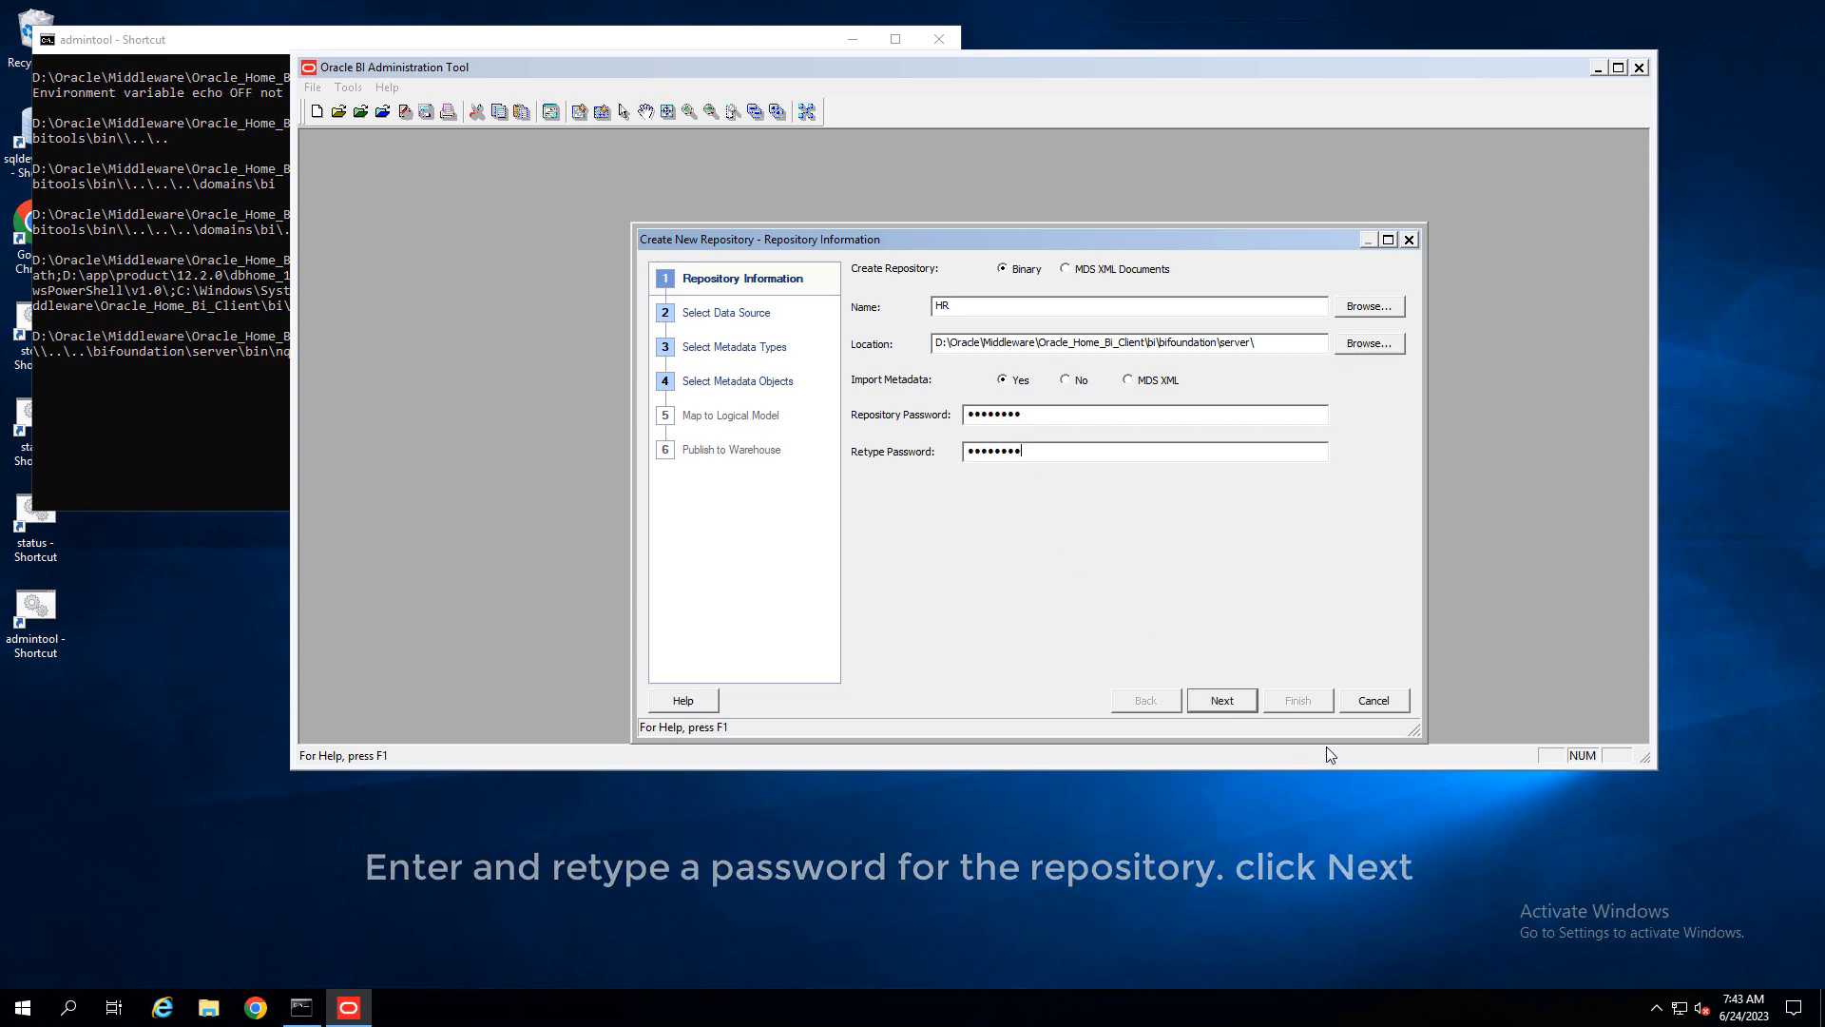
click(1221, 700)
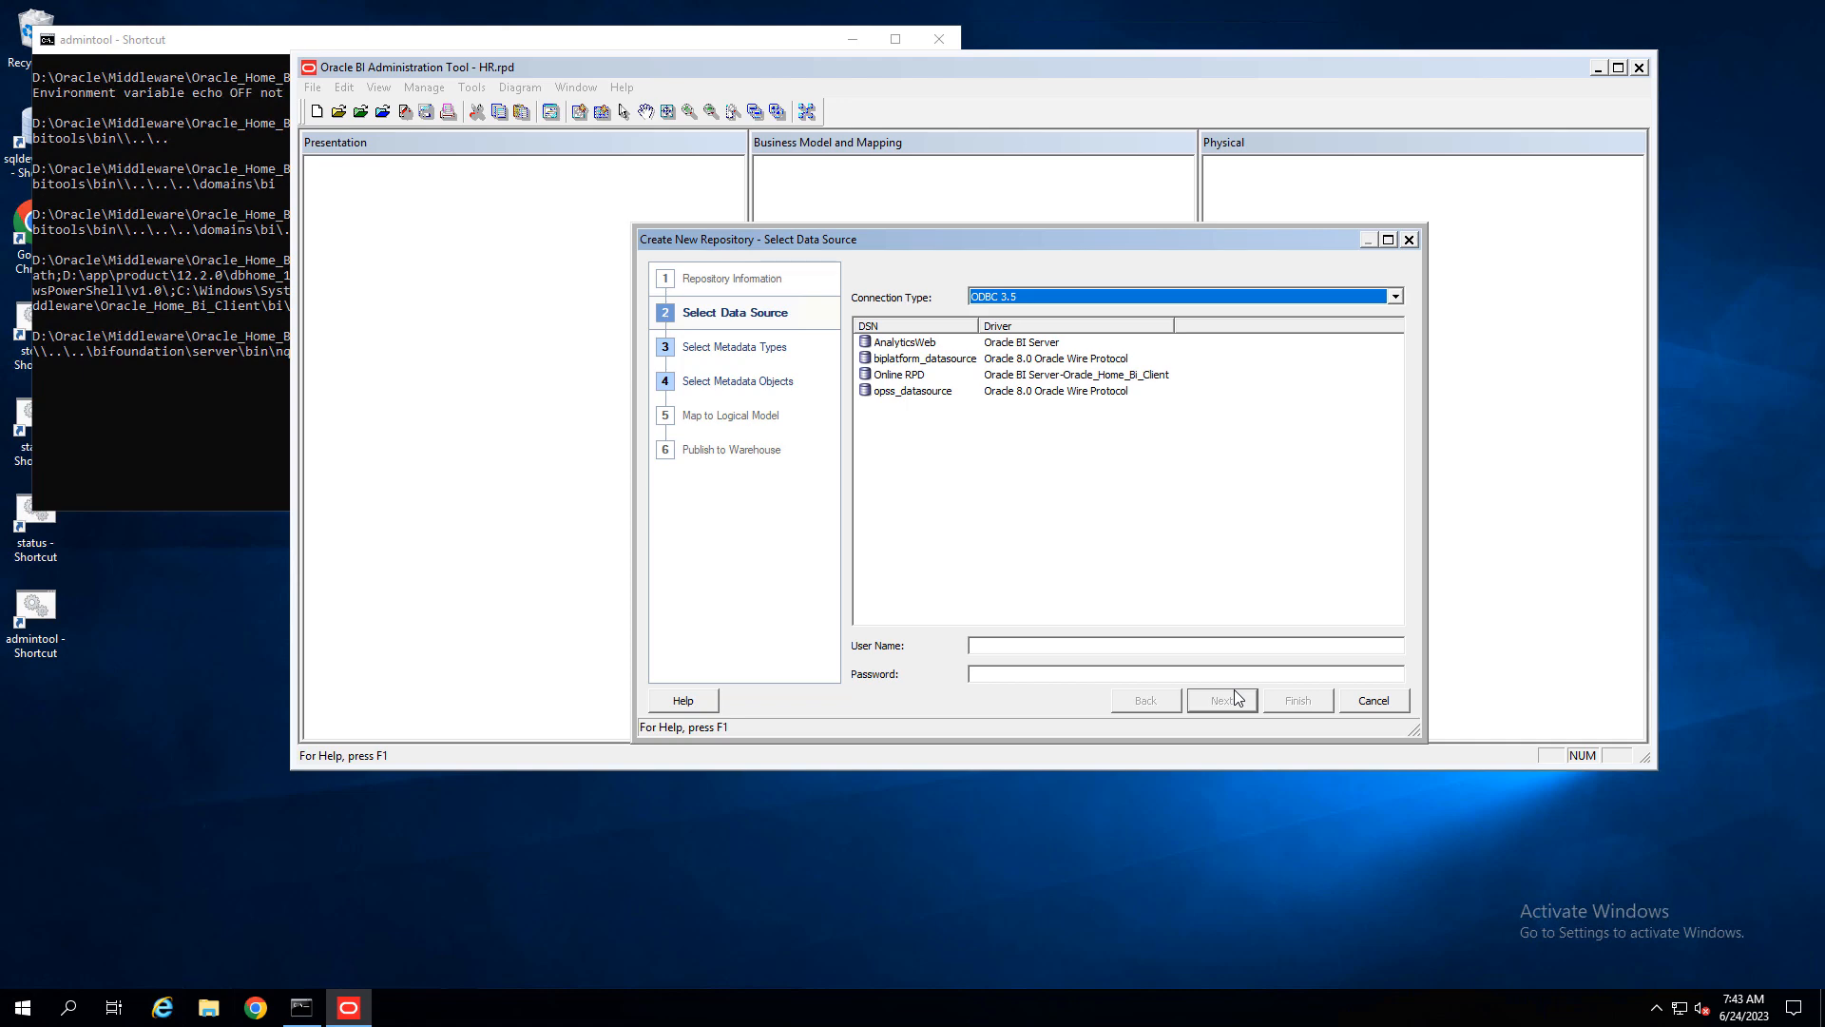
Set the connection type to OCI 10g/11g and the data source name to localhost:1521/pdb1.
click(903, 375)
click(1395, 296)
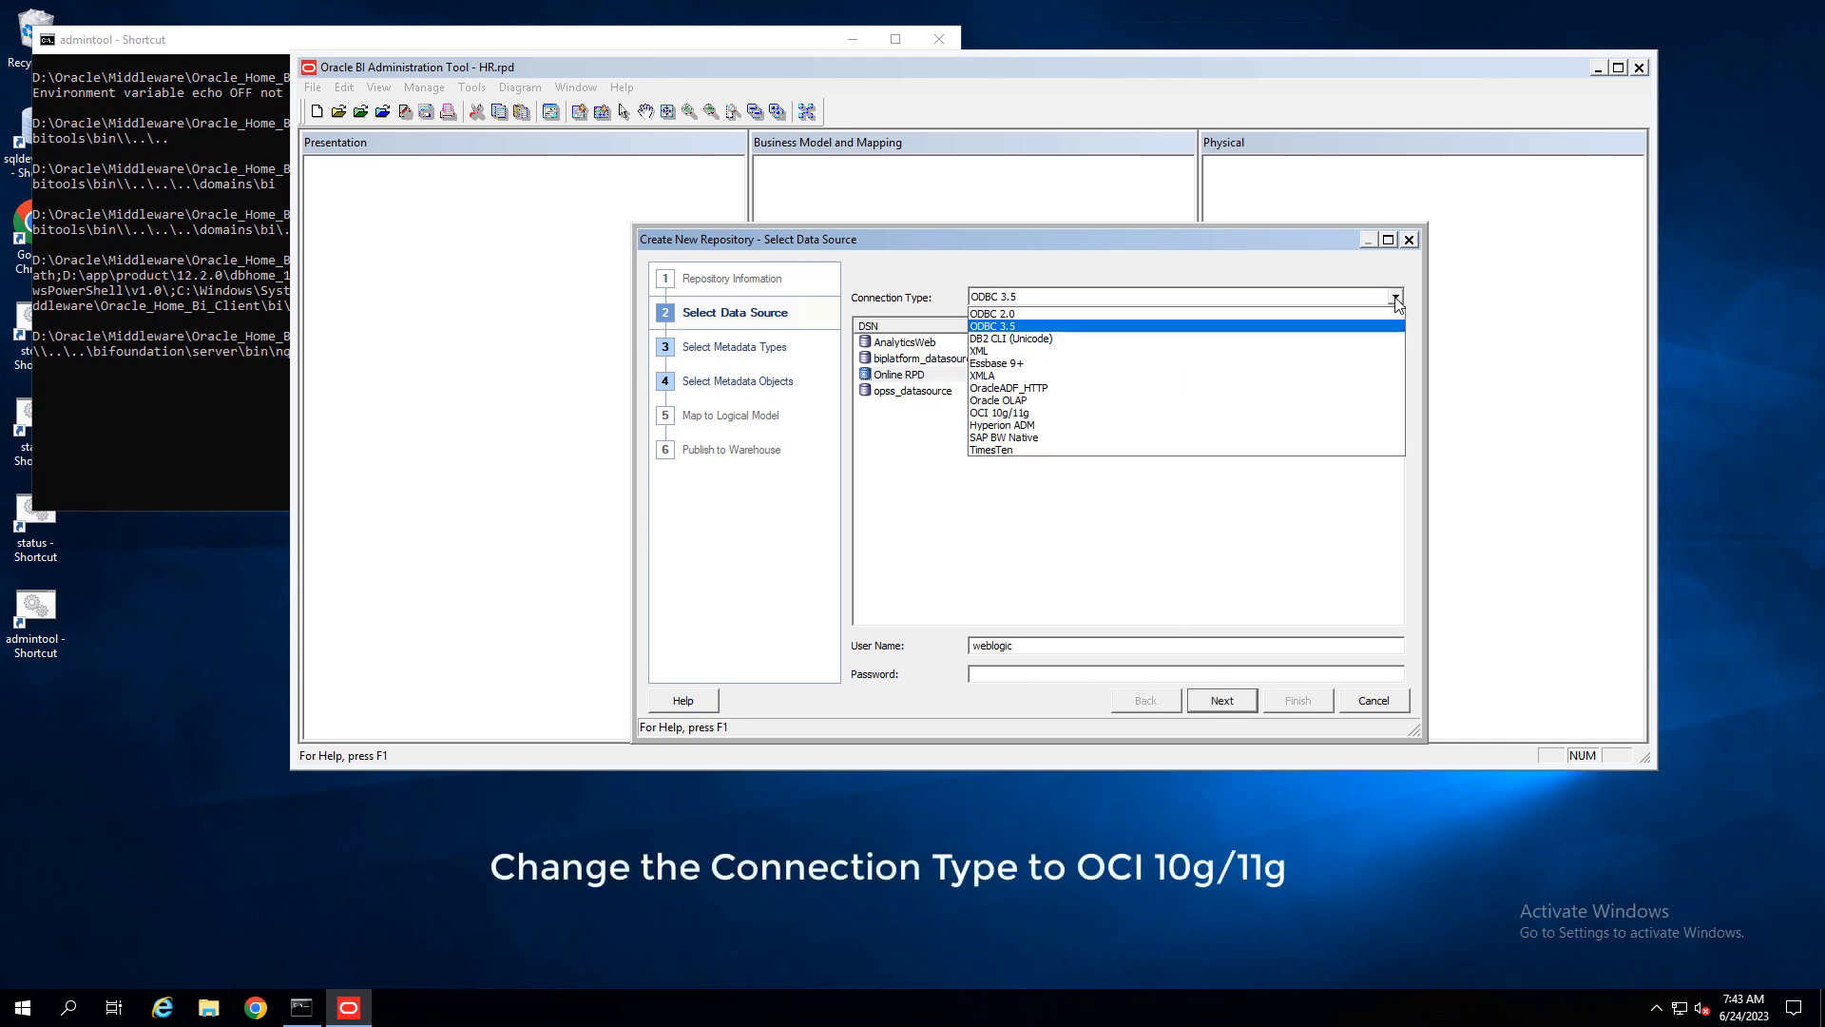
click(1057, 413)
click(1015, 325)
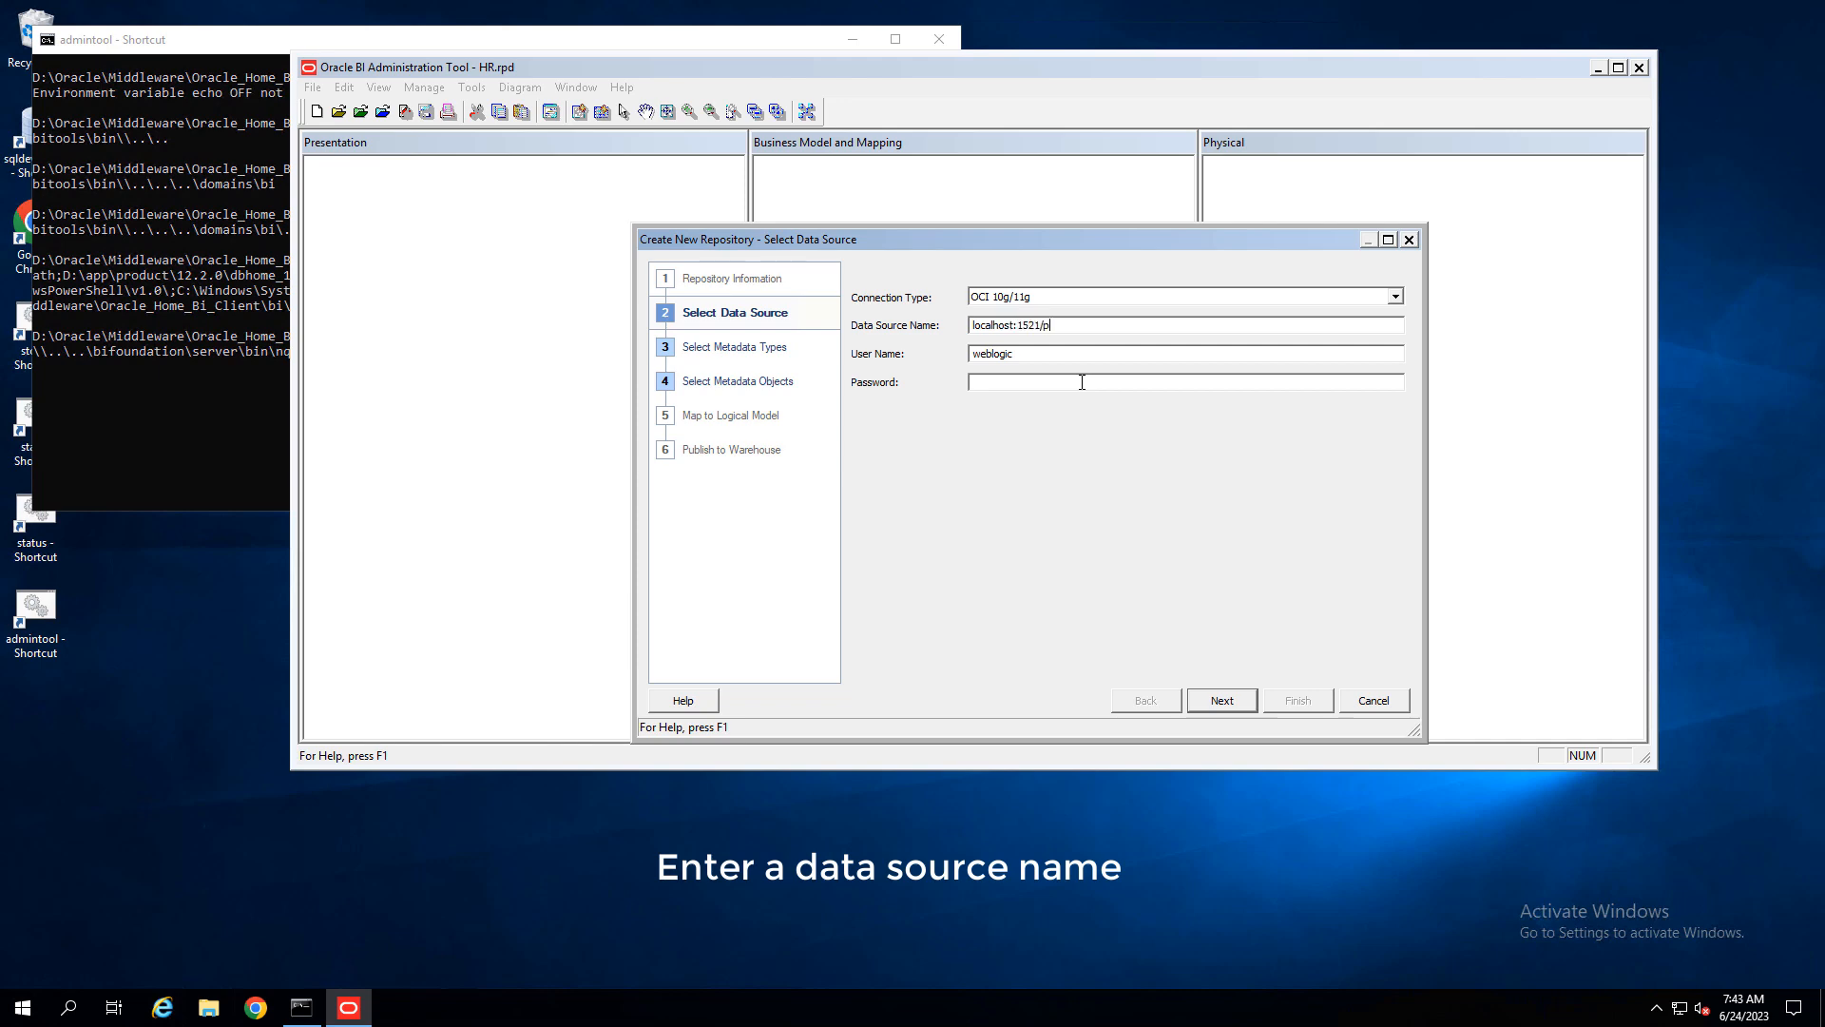
text(localhost:1521/pdb1)
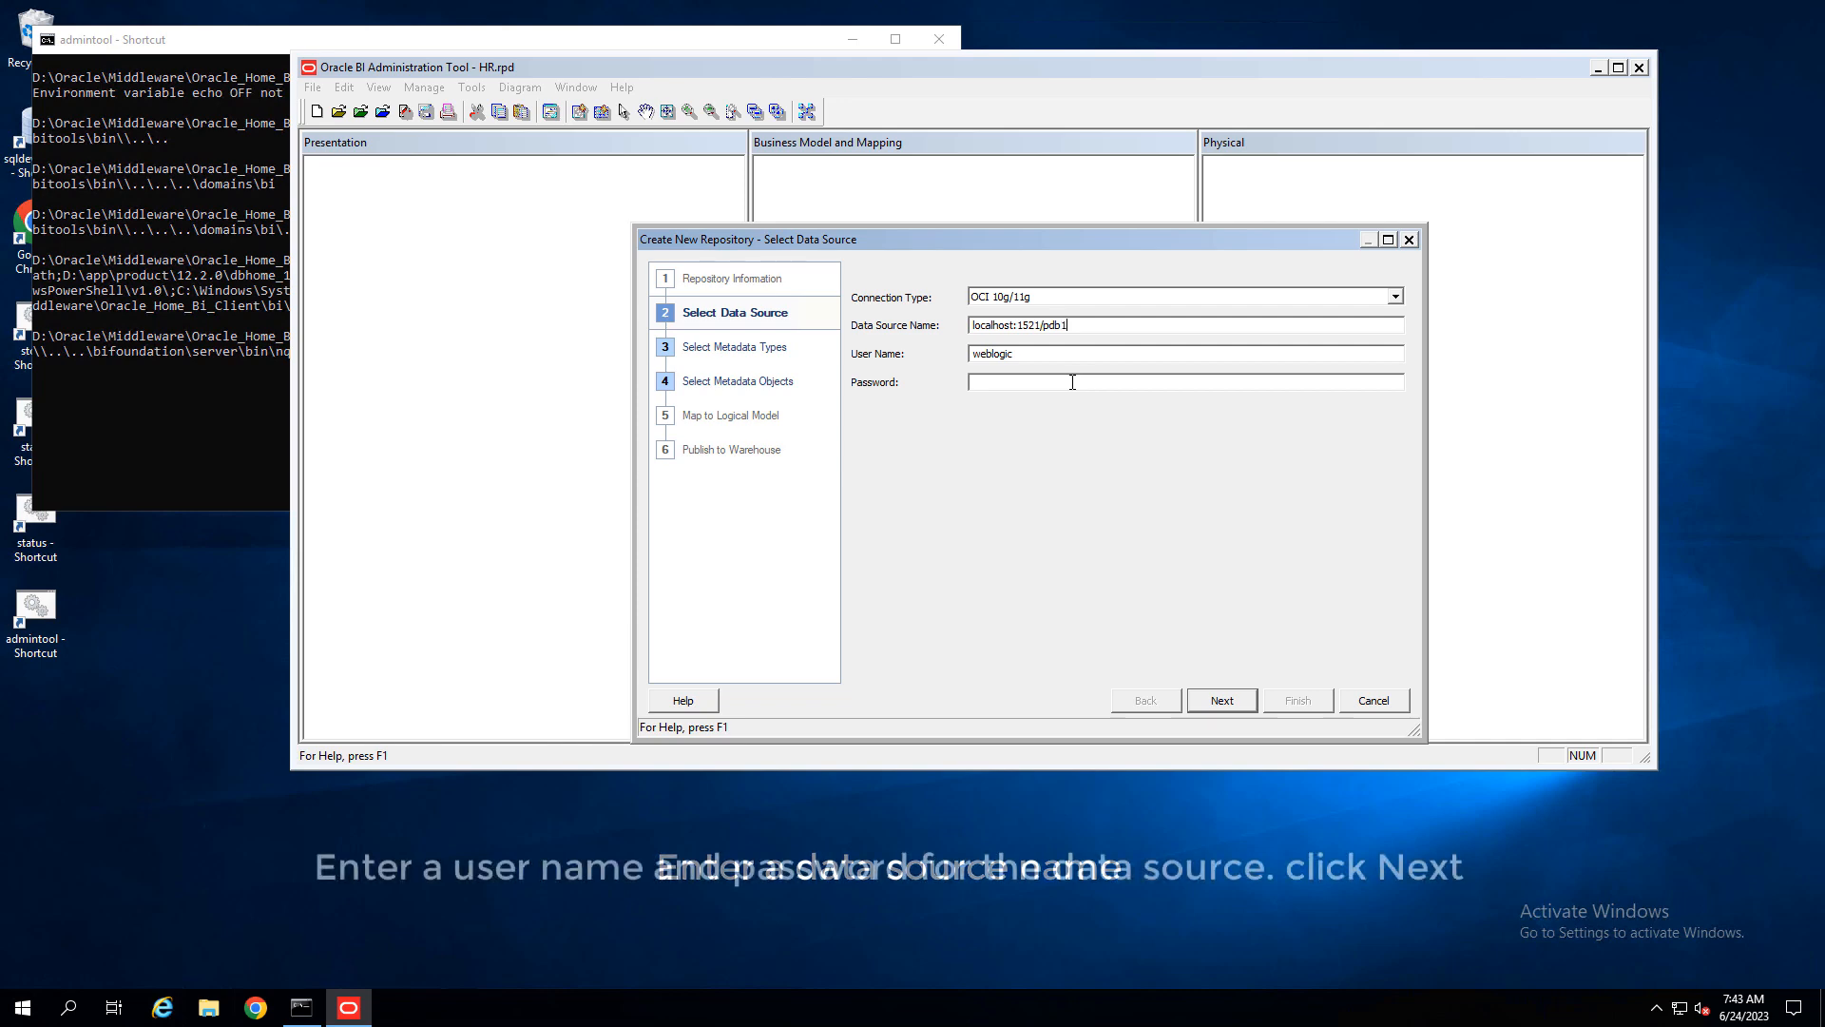
Enter the user name hr and the account password for the data source, and continue to the metadata types.
double_click(1021, 355)
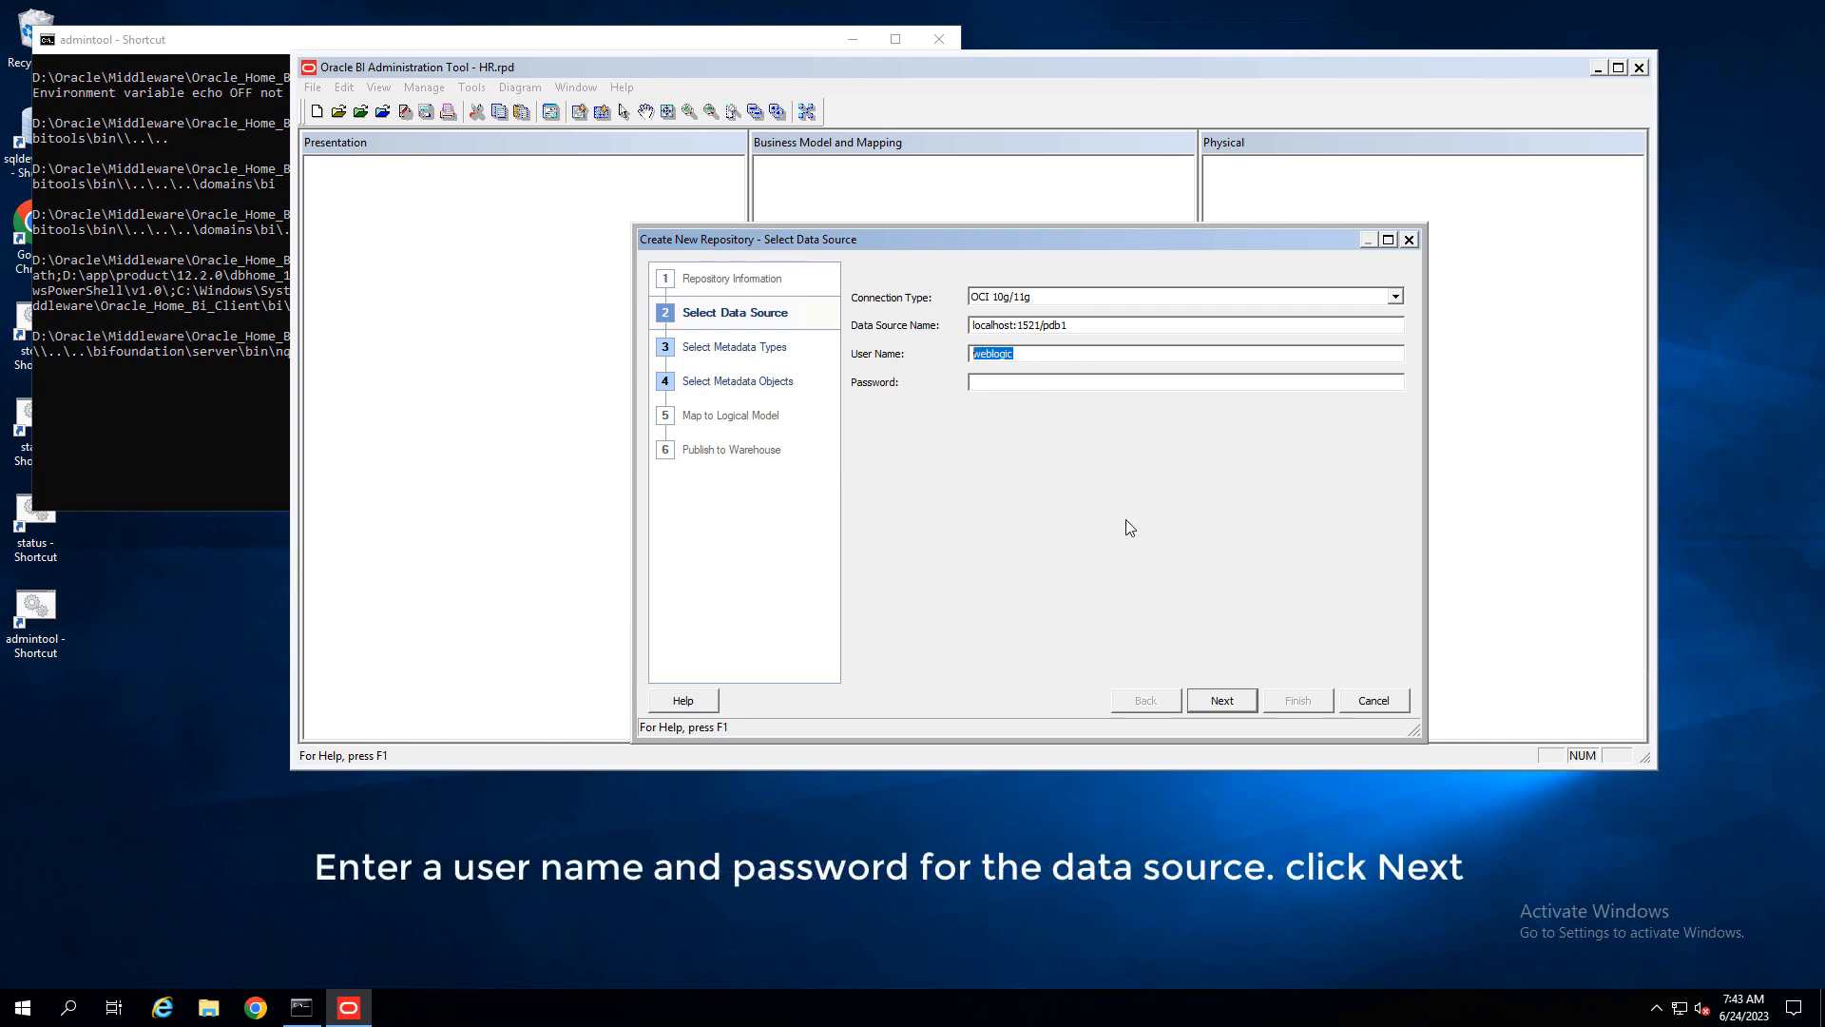
text(hr)
click(1022, 382)
text(●●●●●●●●)
click(1225, 702)
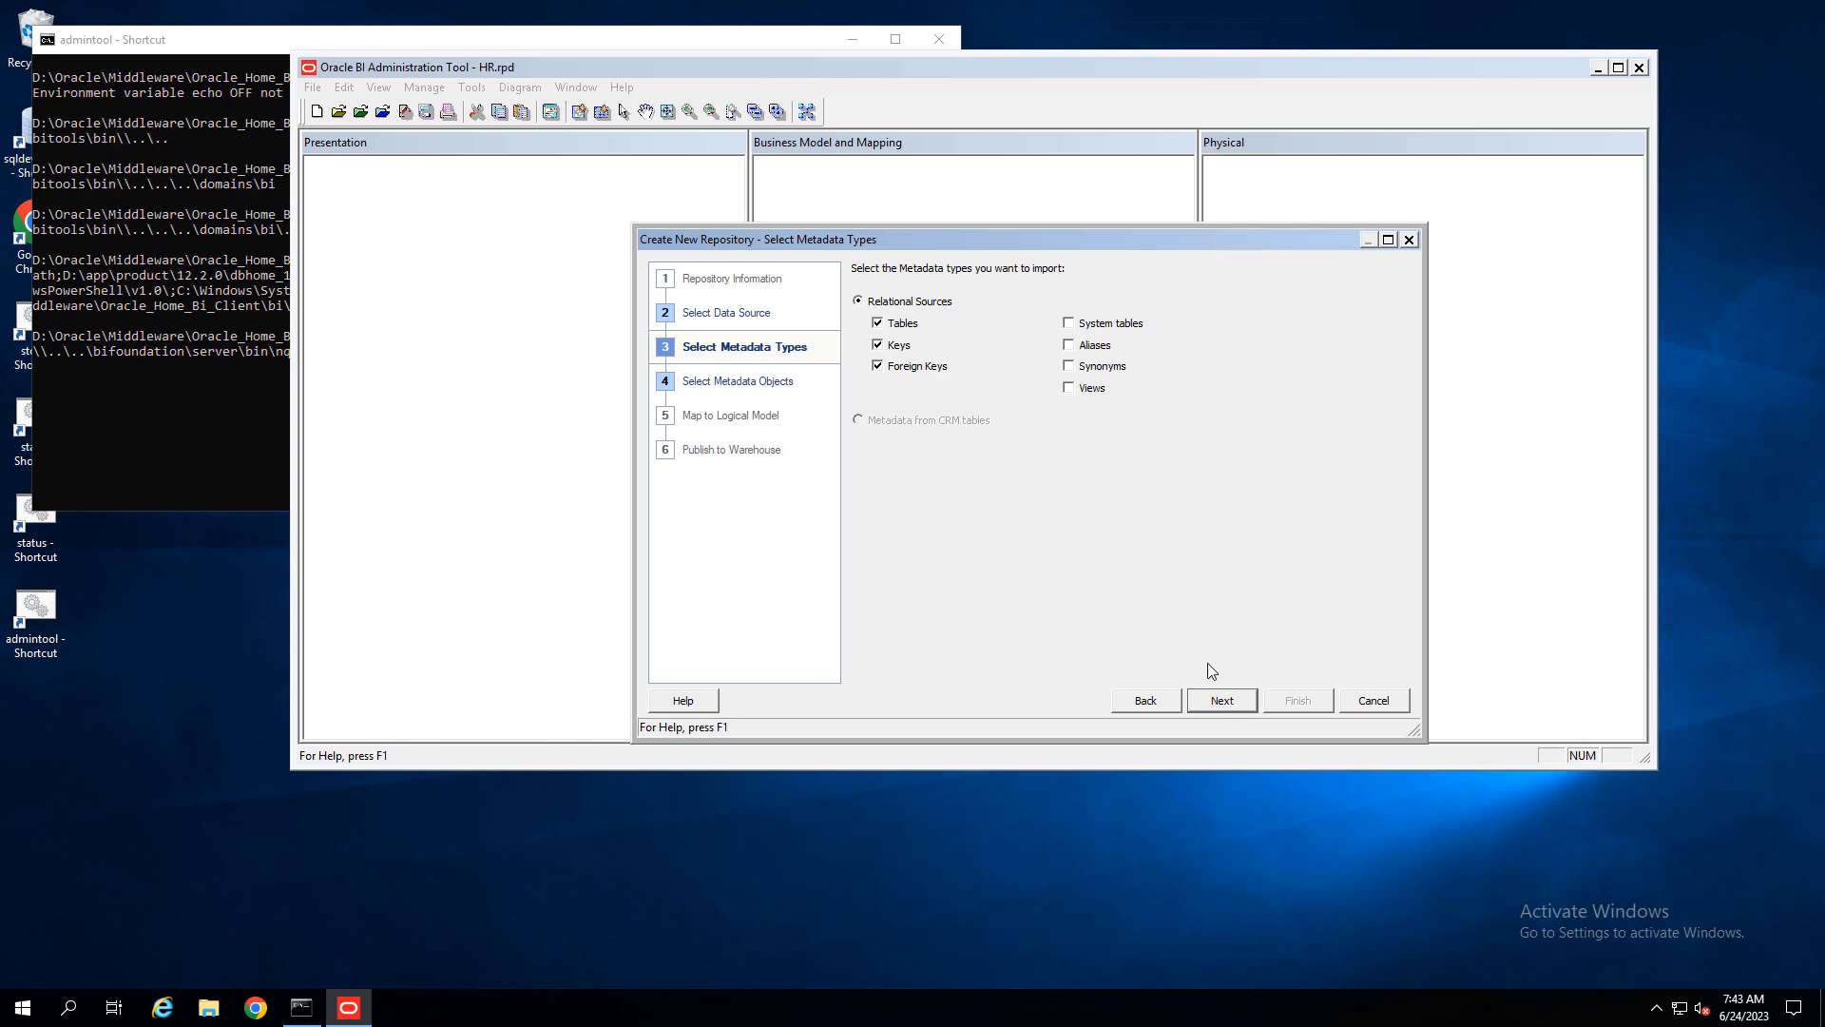
Choose the metadata types to import, keeping tables and keys and adding views, and continue to the metadata objects.
click(878, 345)
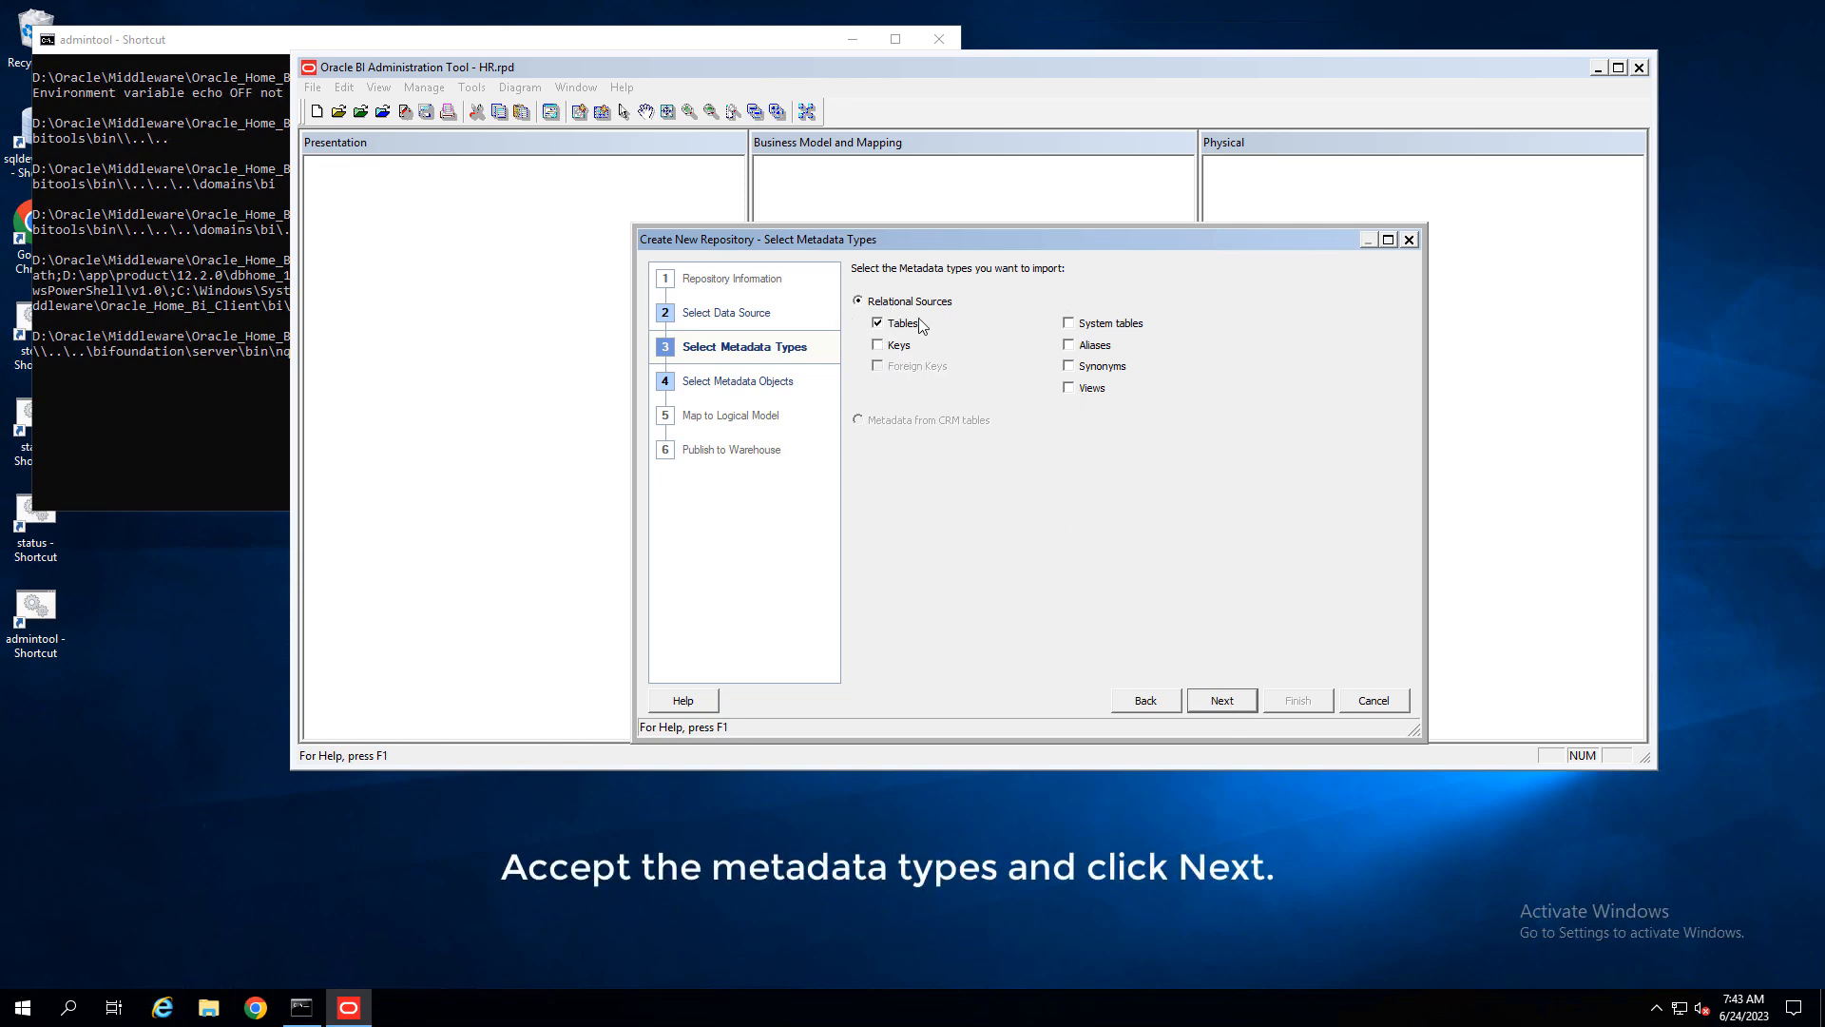
click(913, 367)
click(1091, 323)
click(1091, 345)
click(1082, 388)
click(1081, 350)
click(1079, 322)
click(878, 344)
click(1227, 700)
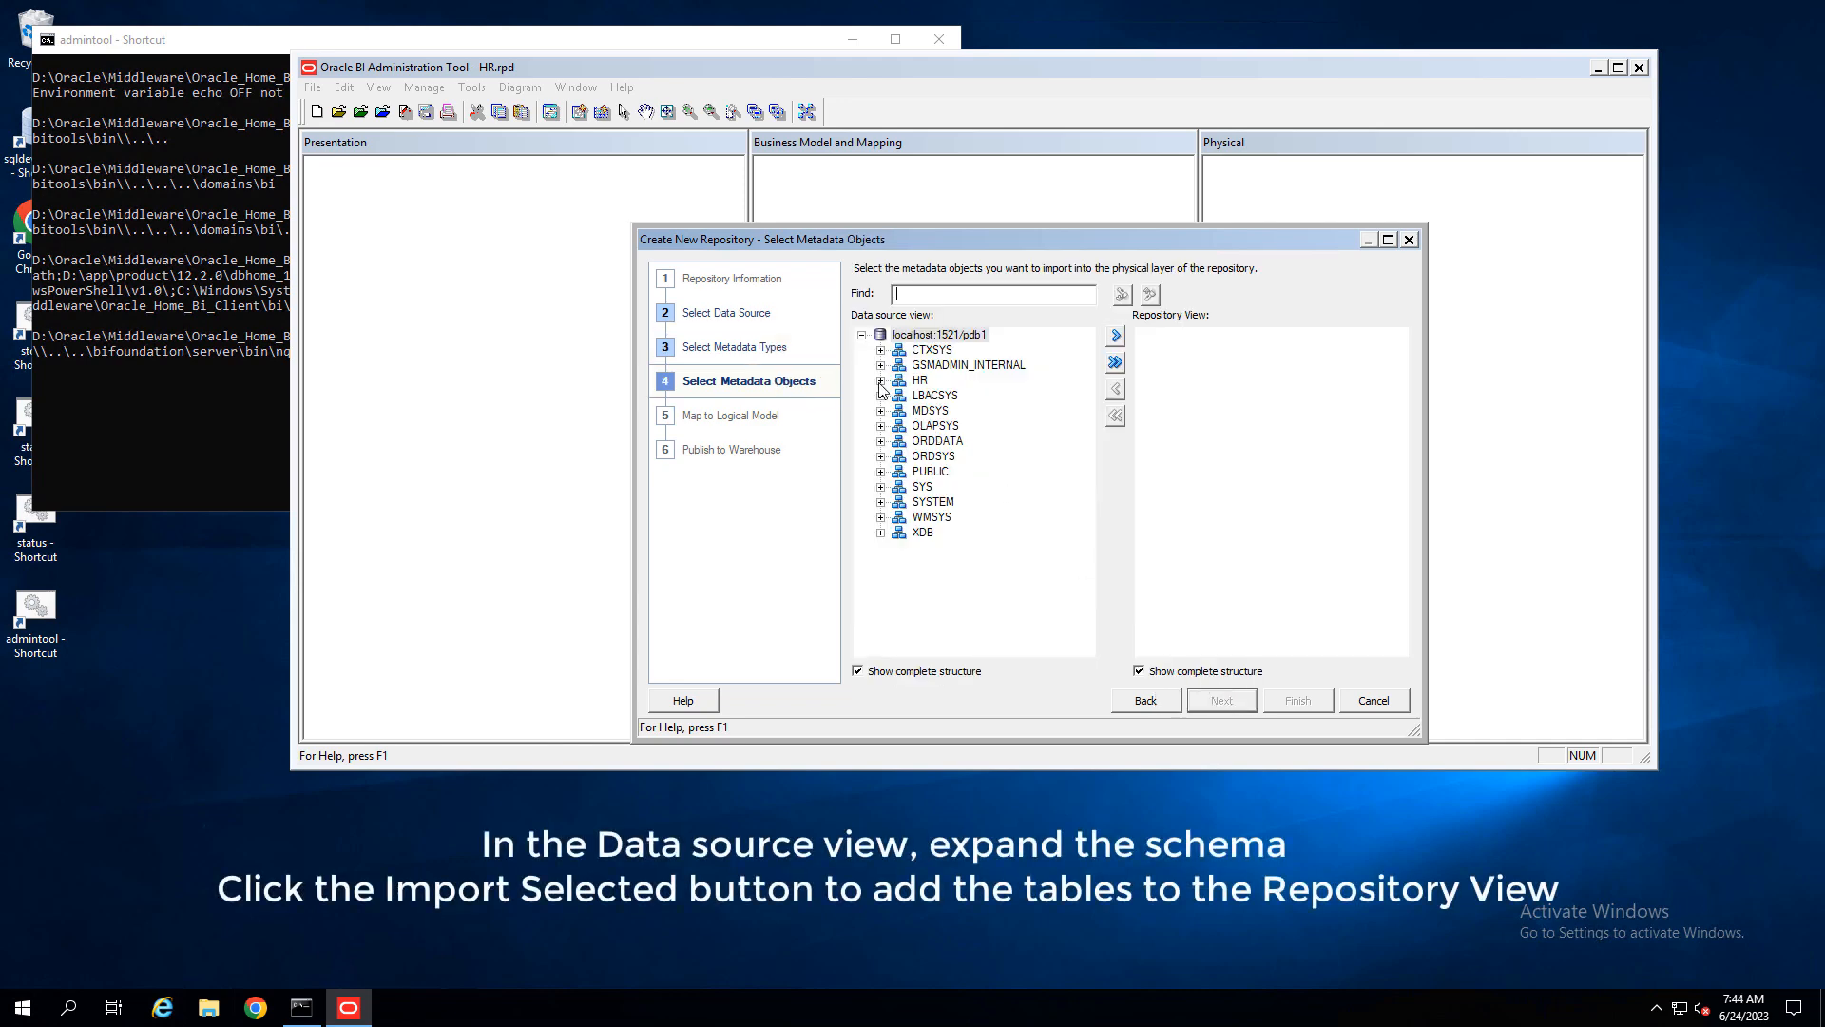
Expand the HR schema, select all its objects from COUNTRIES to REGIONS, and import them into the repository.
double_click(919, 379)
click(939, 395)
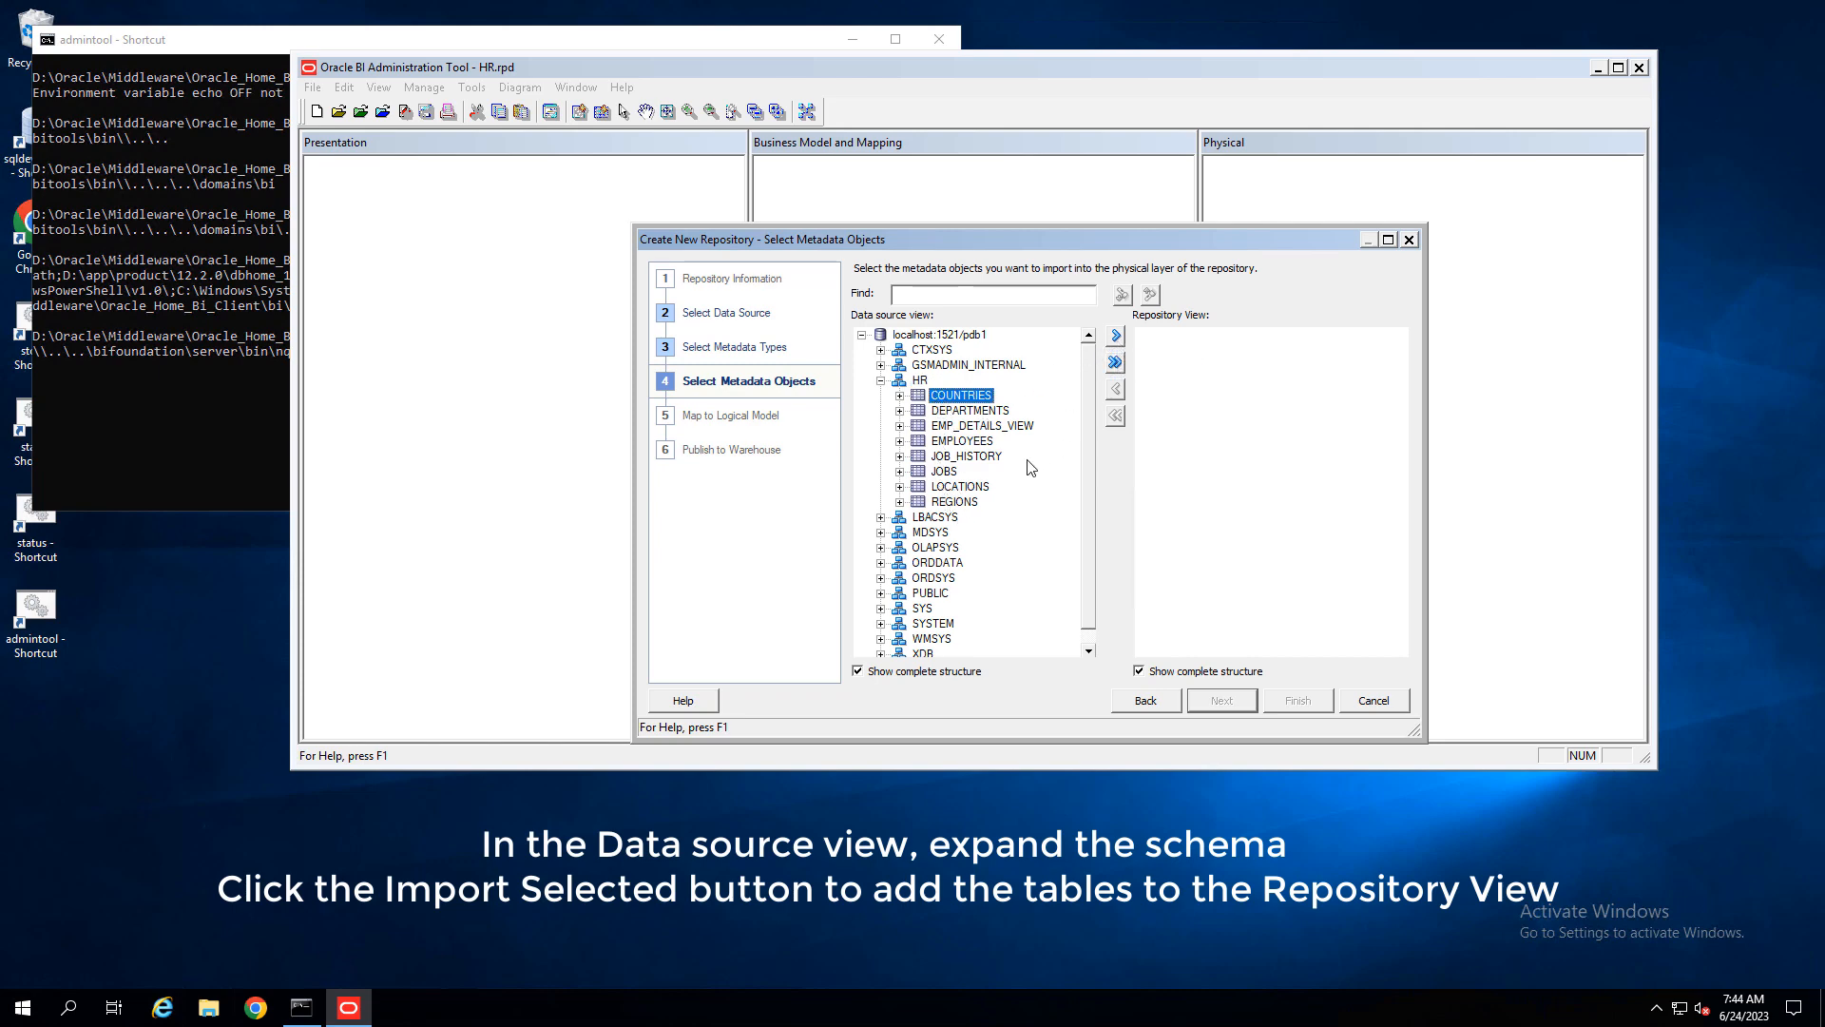
shift+click(955, 502)
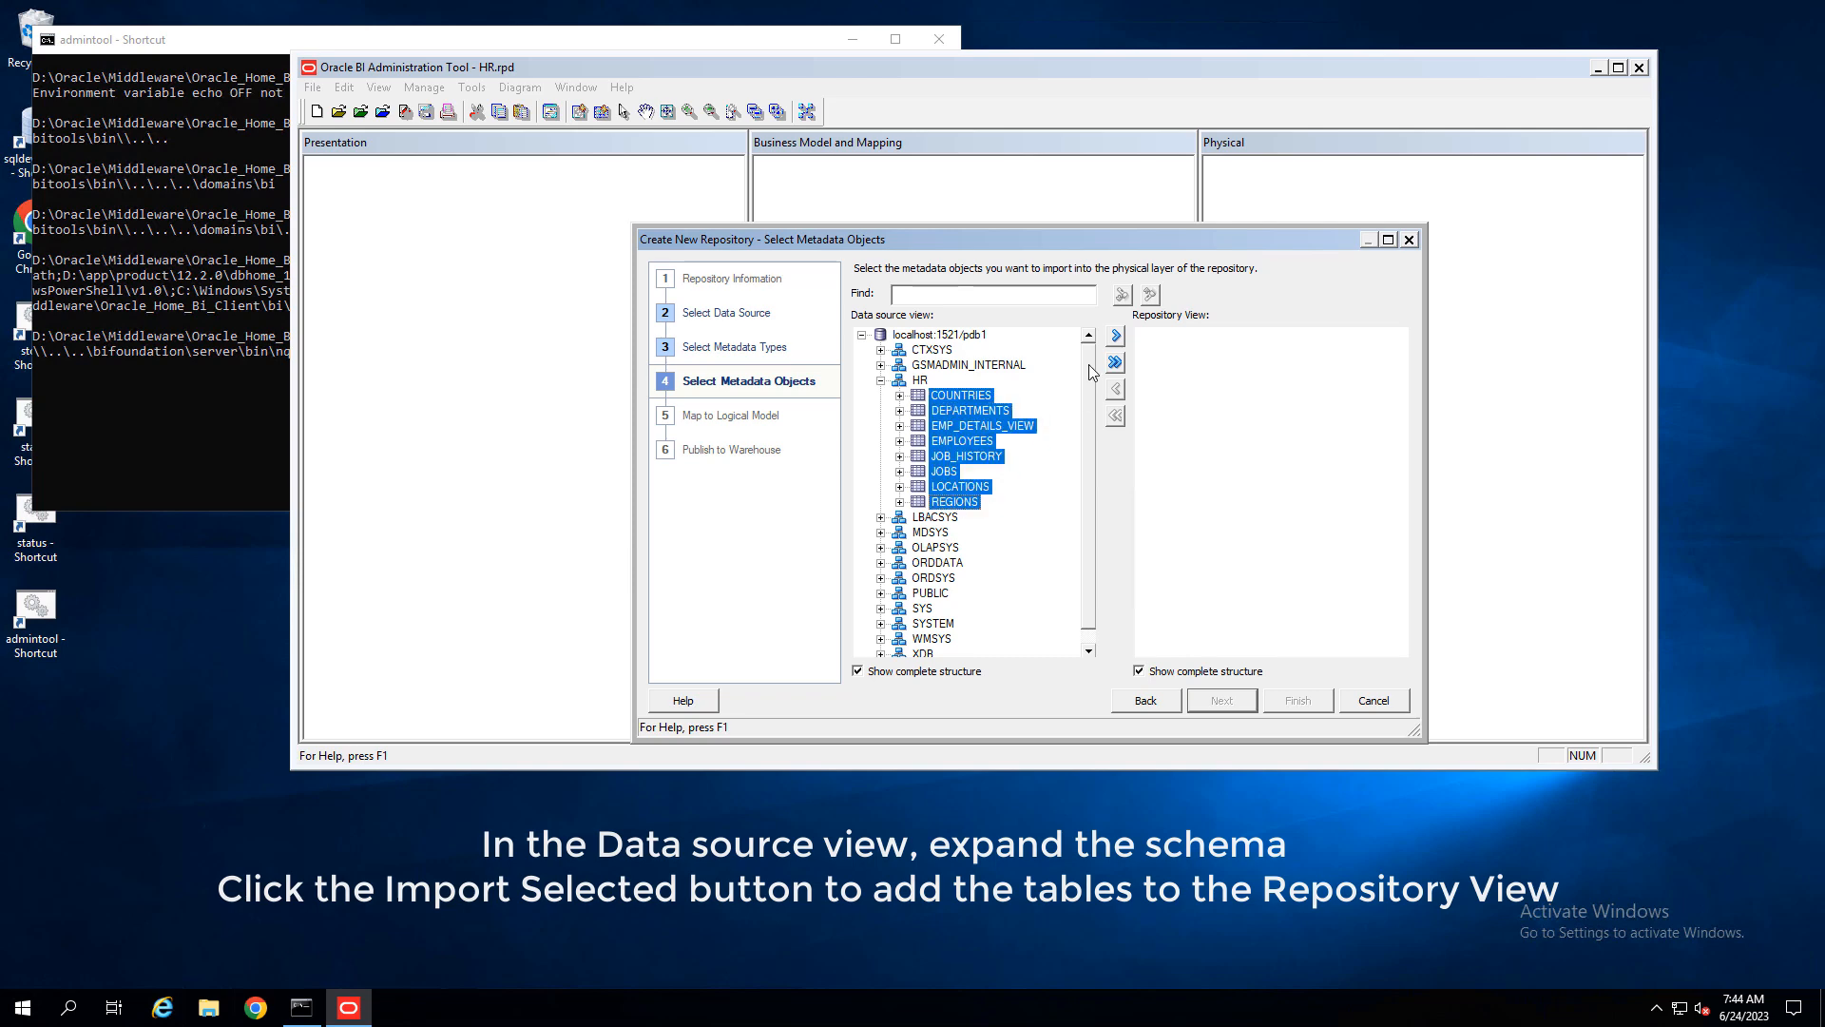
click(1116, 336)
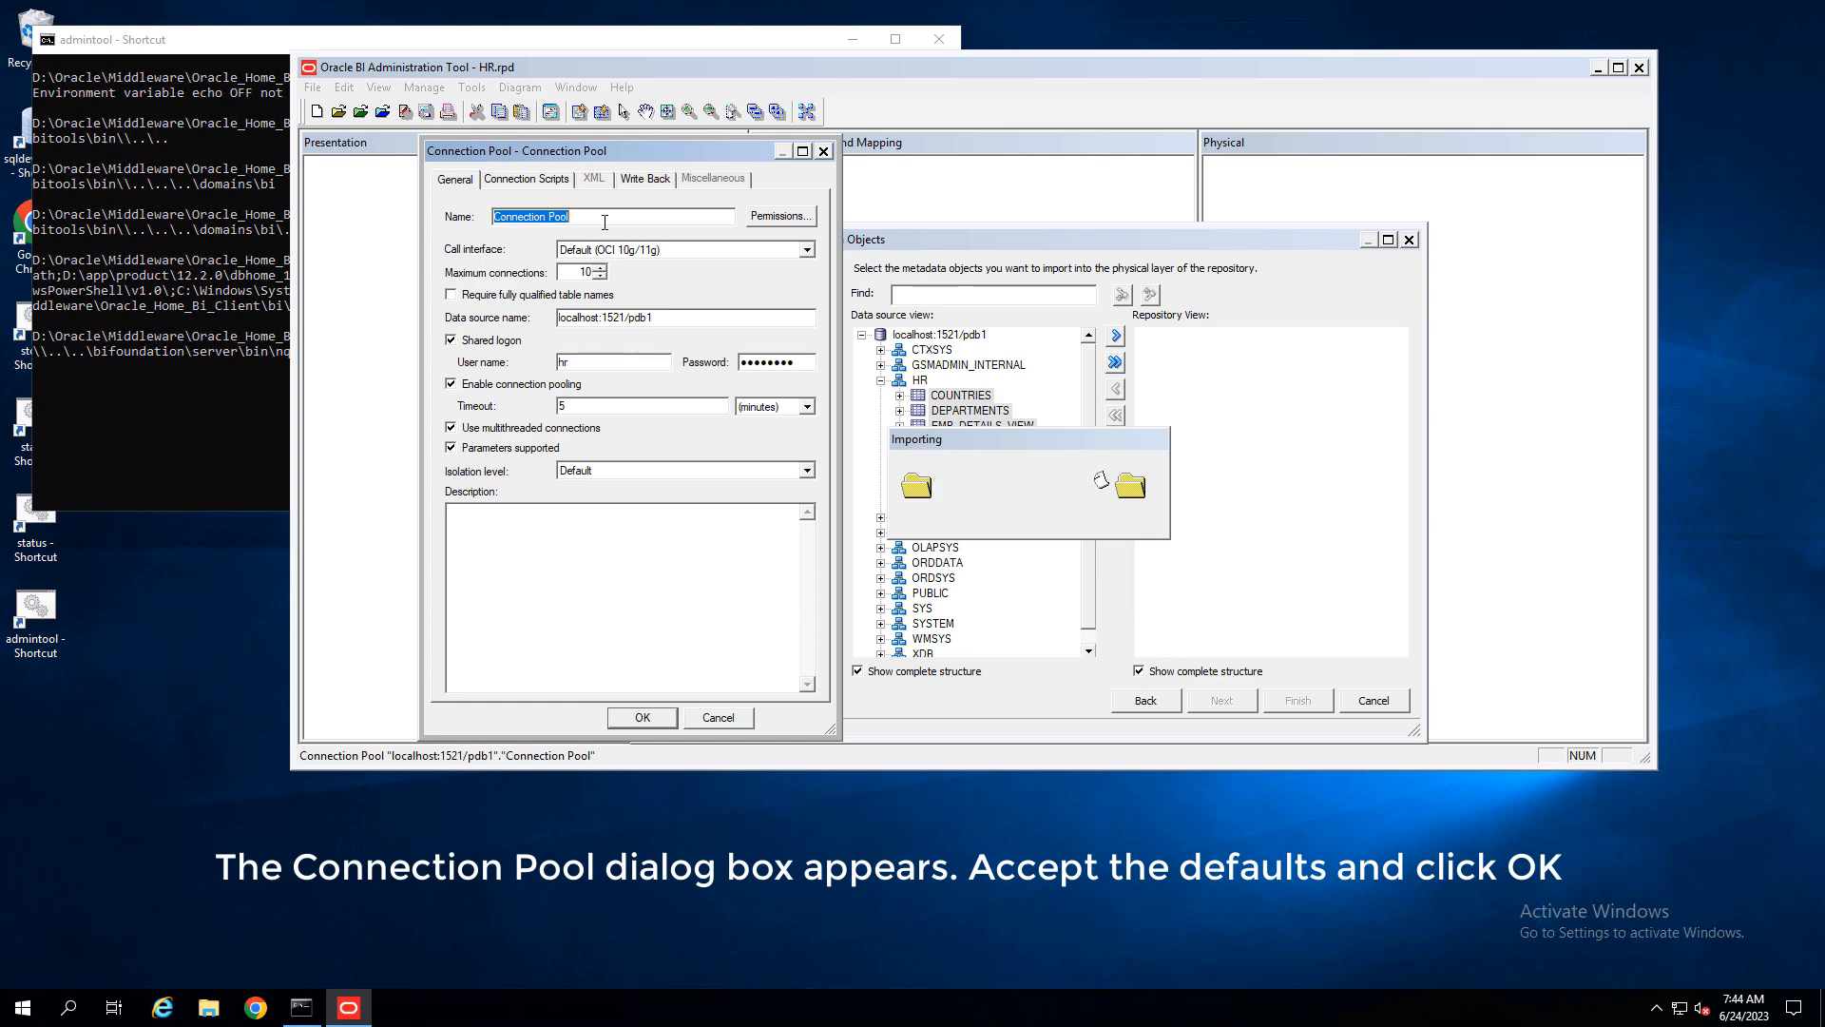
Keep the connection pool's call interface at Default (OCI 10g/11g) and accept the remaining default connection pool settings.
click(589, 249)
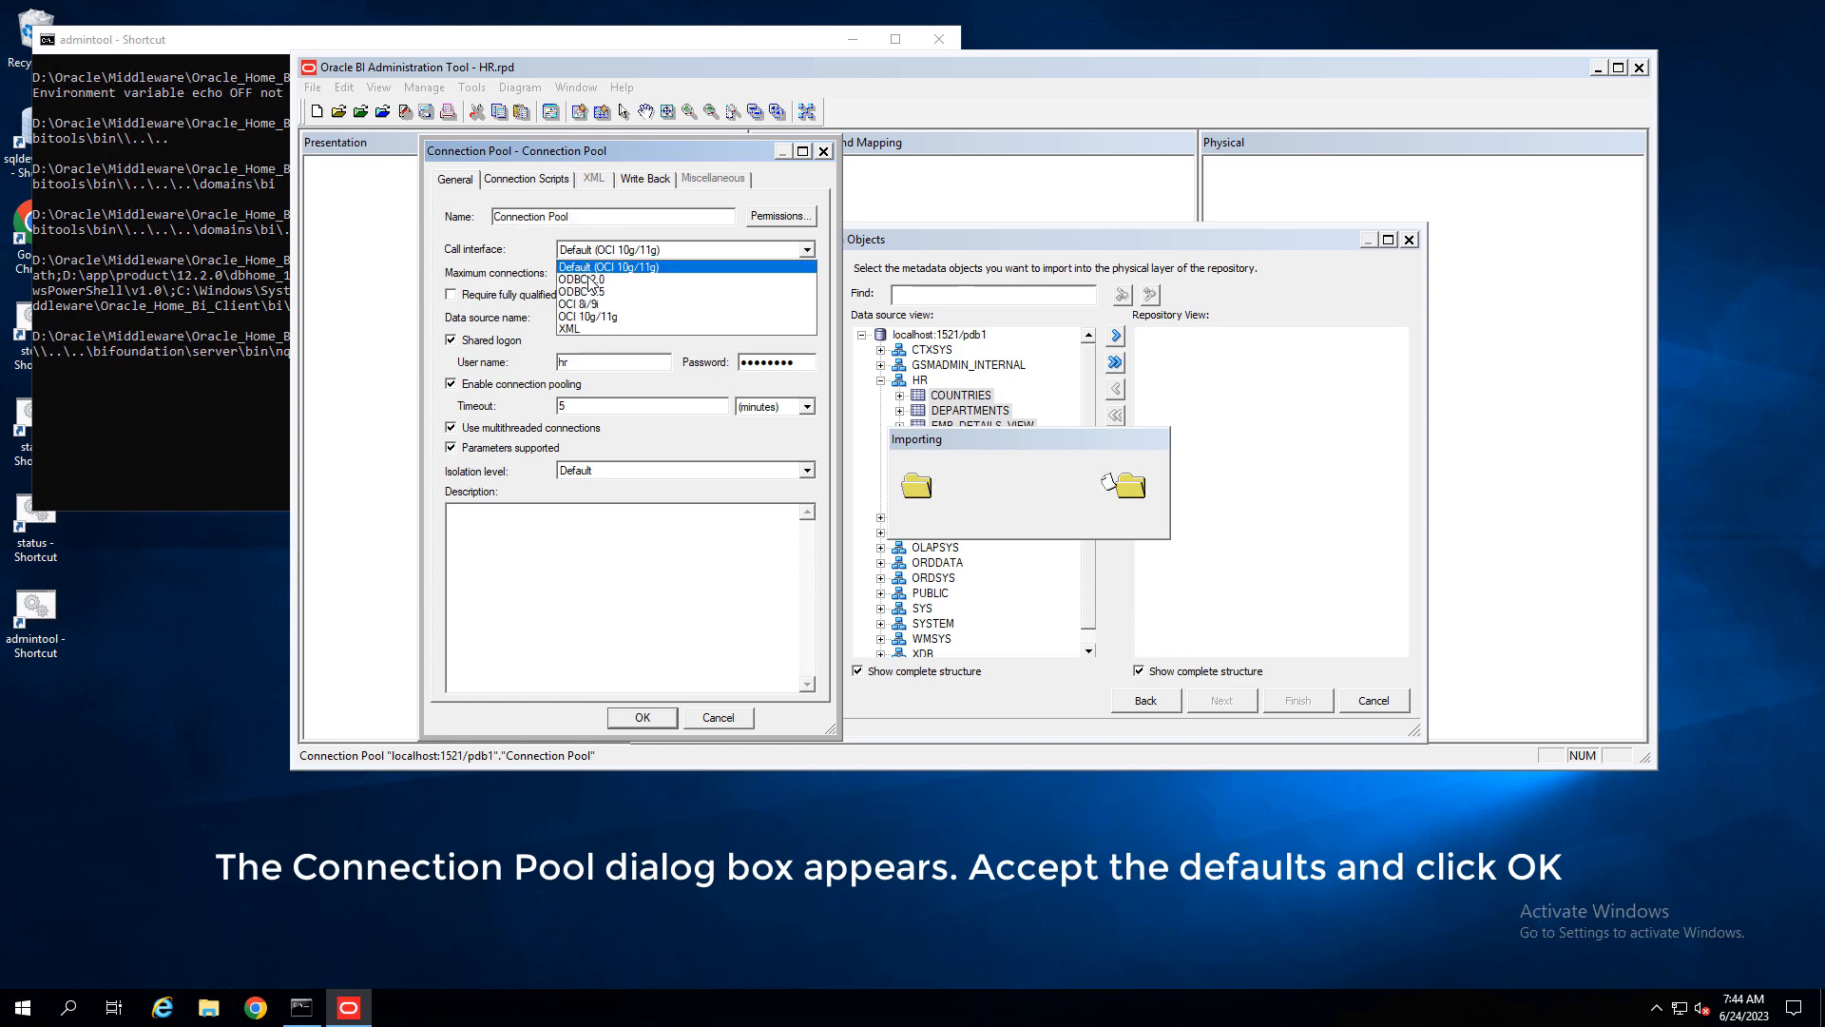
click(608, 266)
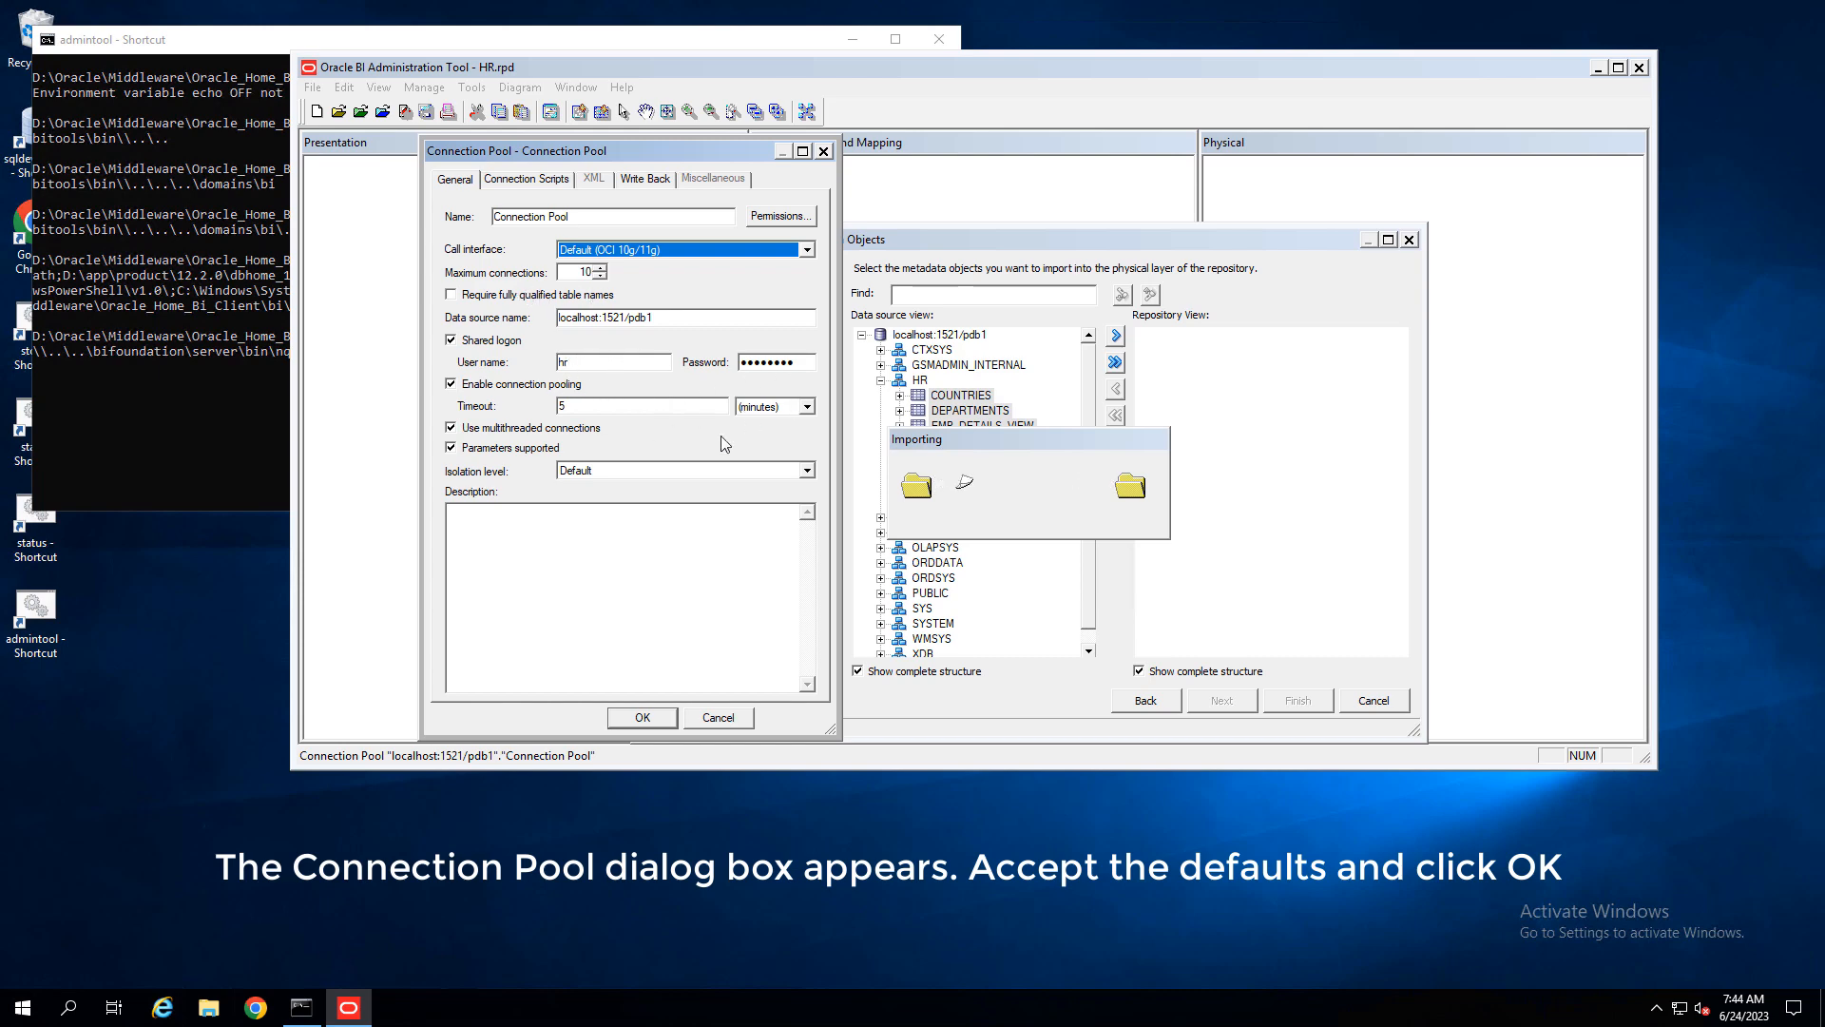
click(638, 719)
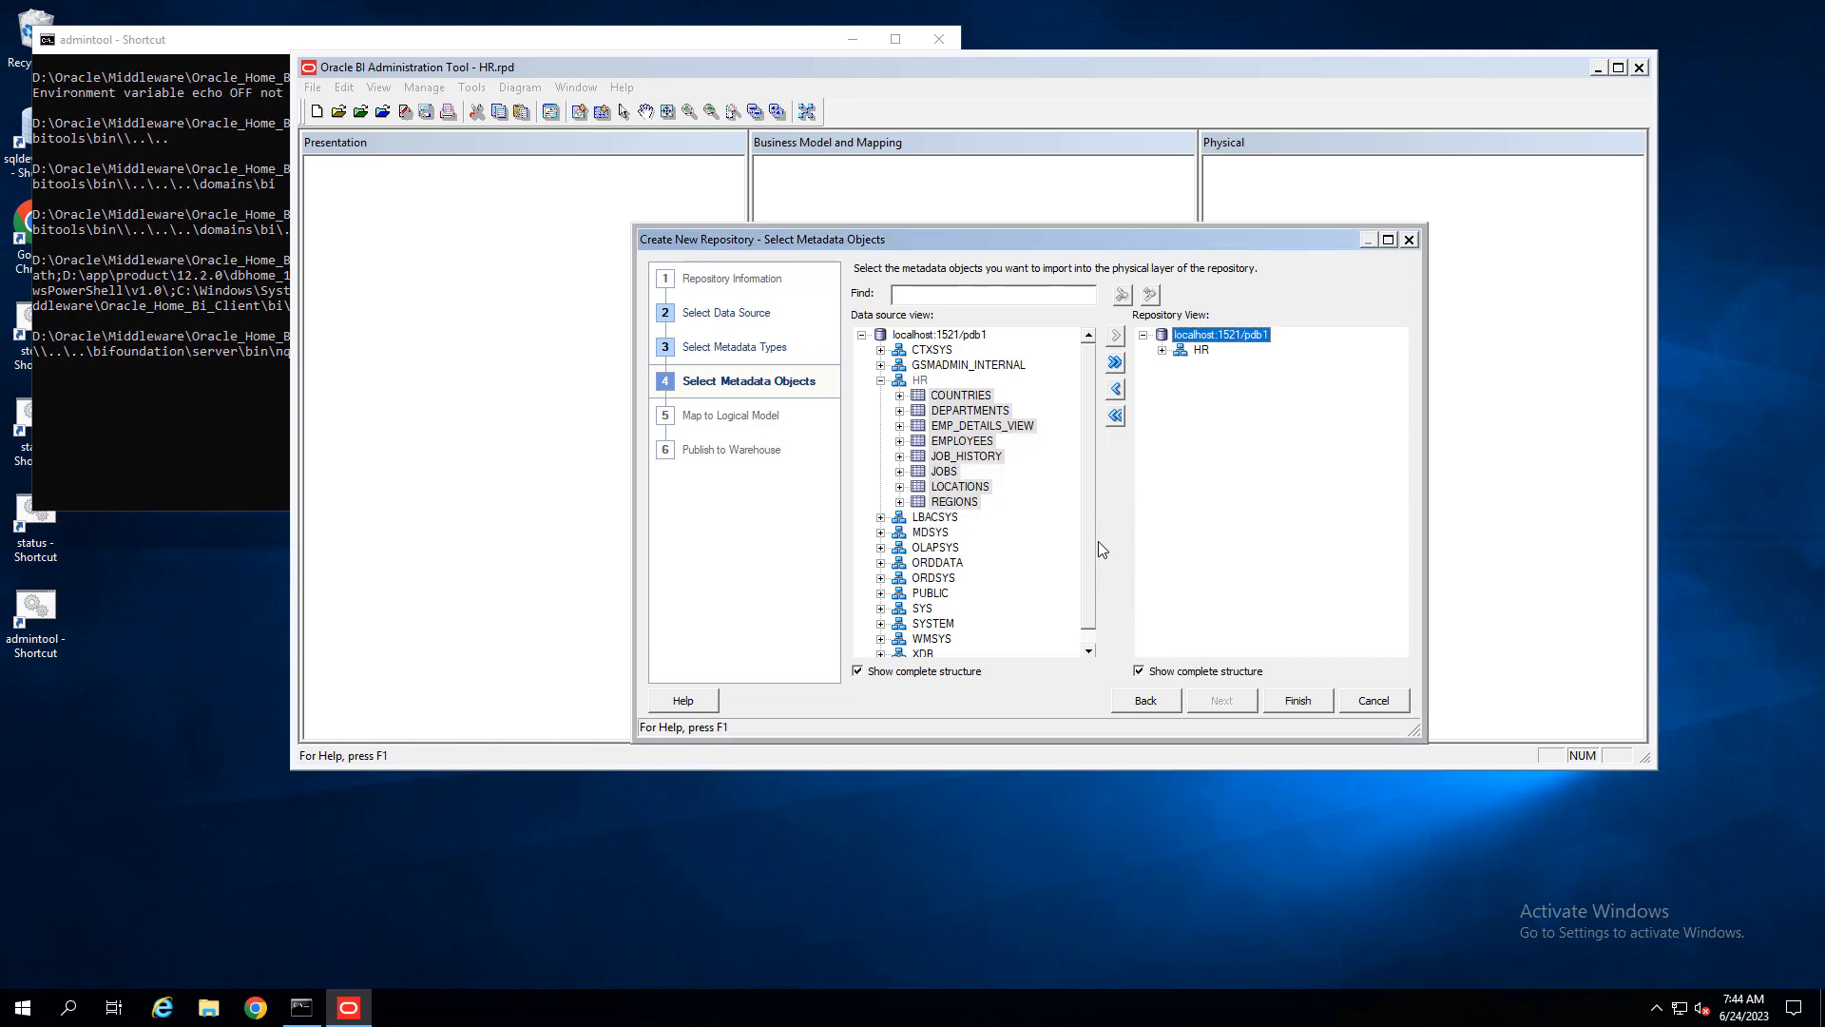
Expand the imported HR schema in the repository view to check its tables, and finish creating the repository.
click(1161, 350)
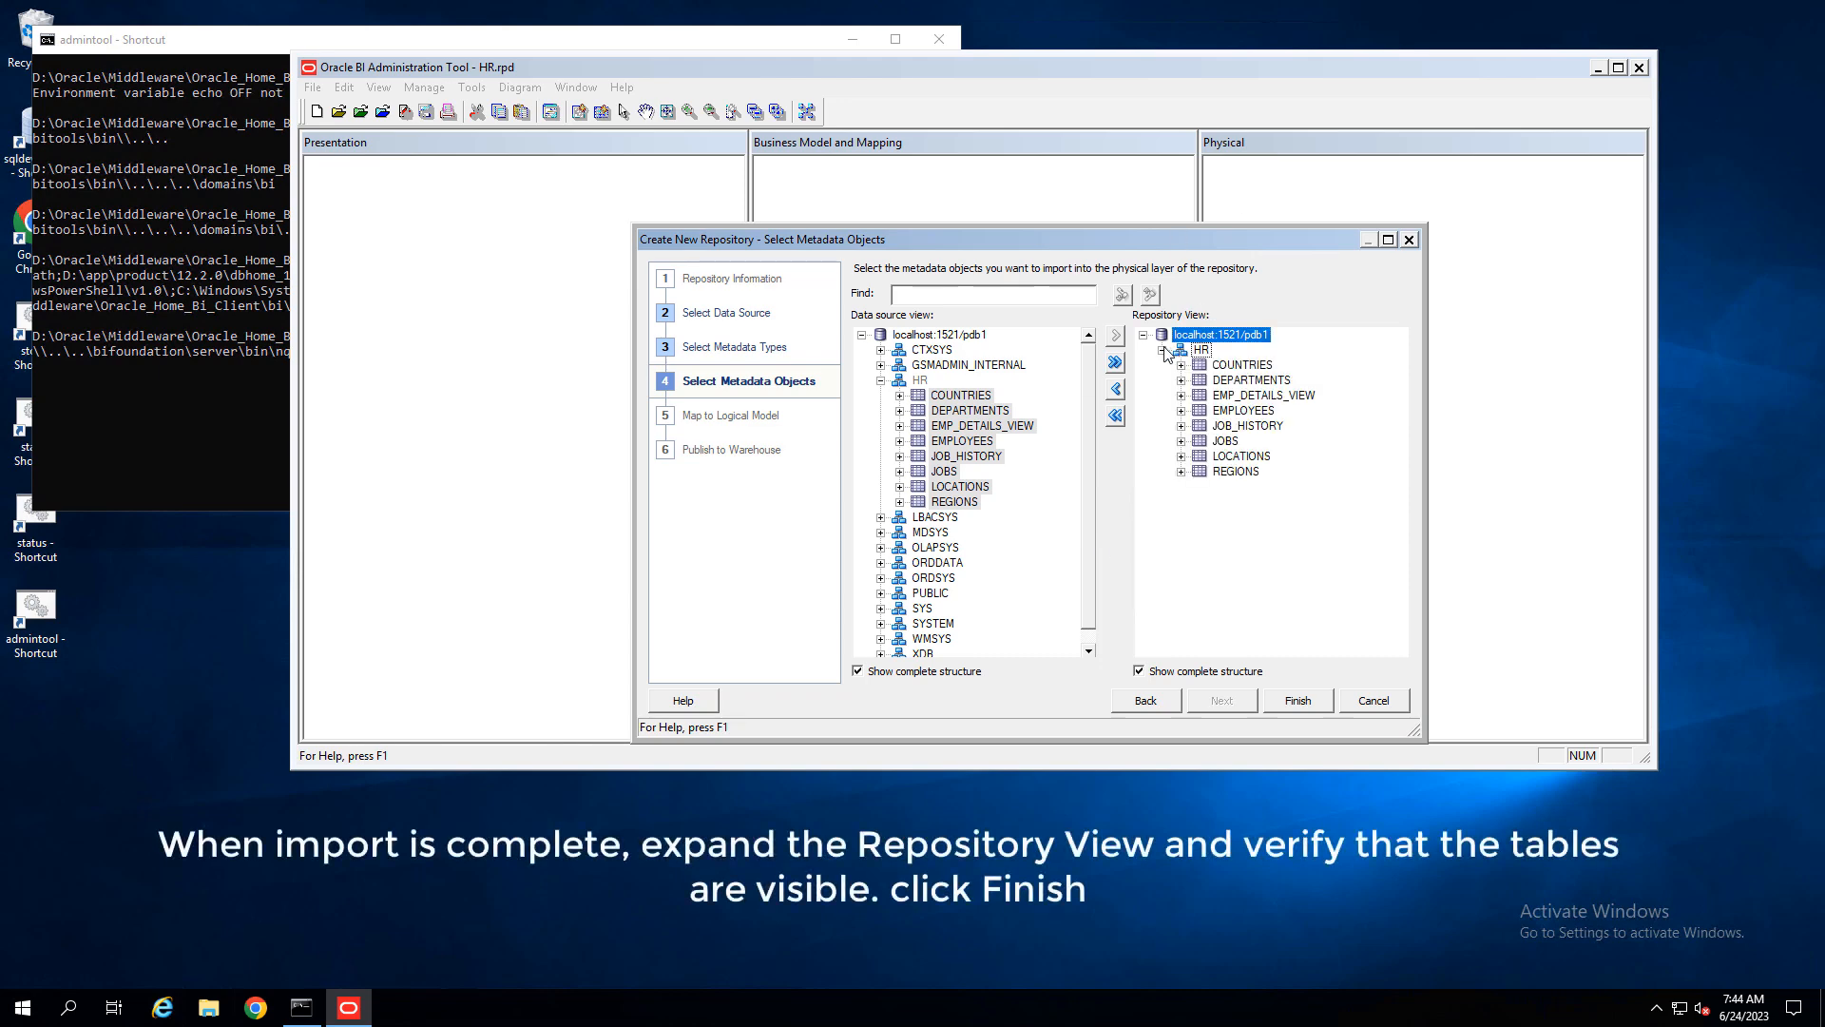
click(1297, 701)
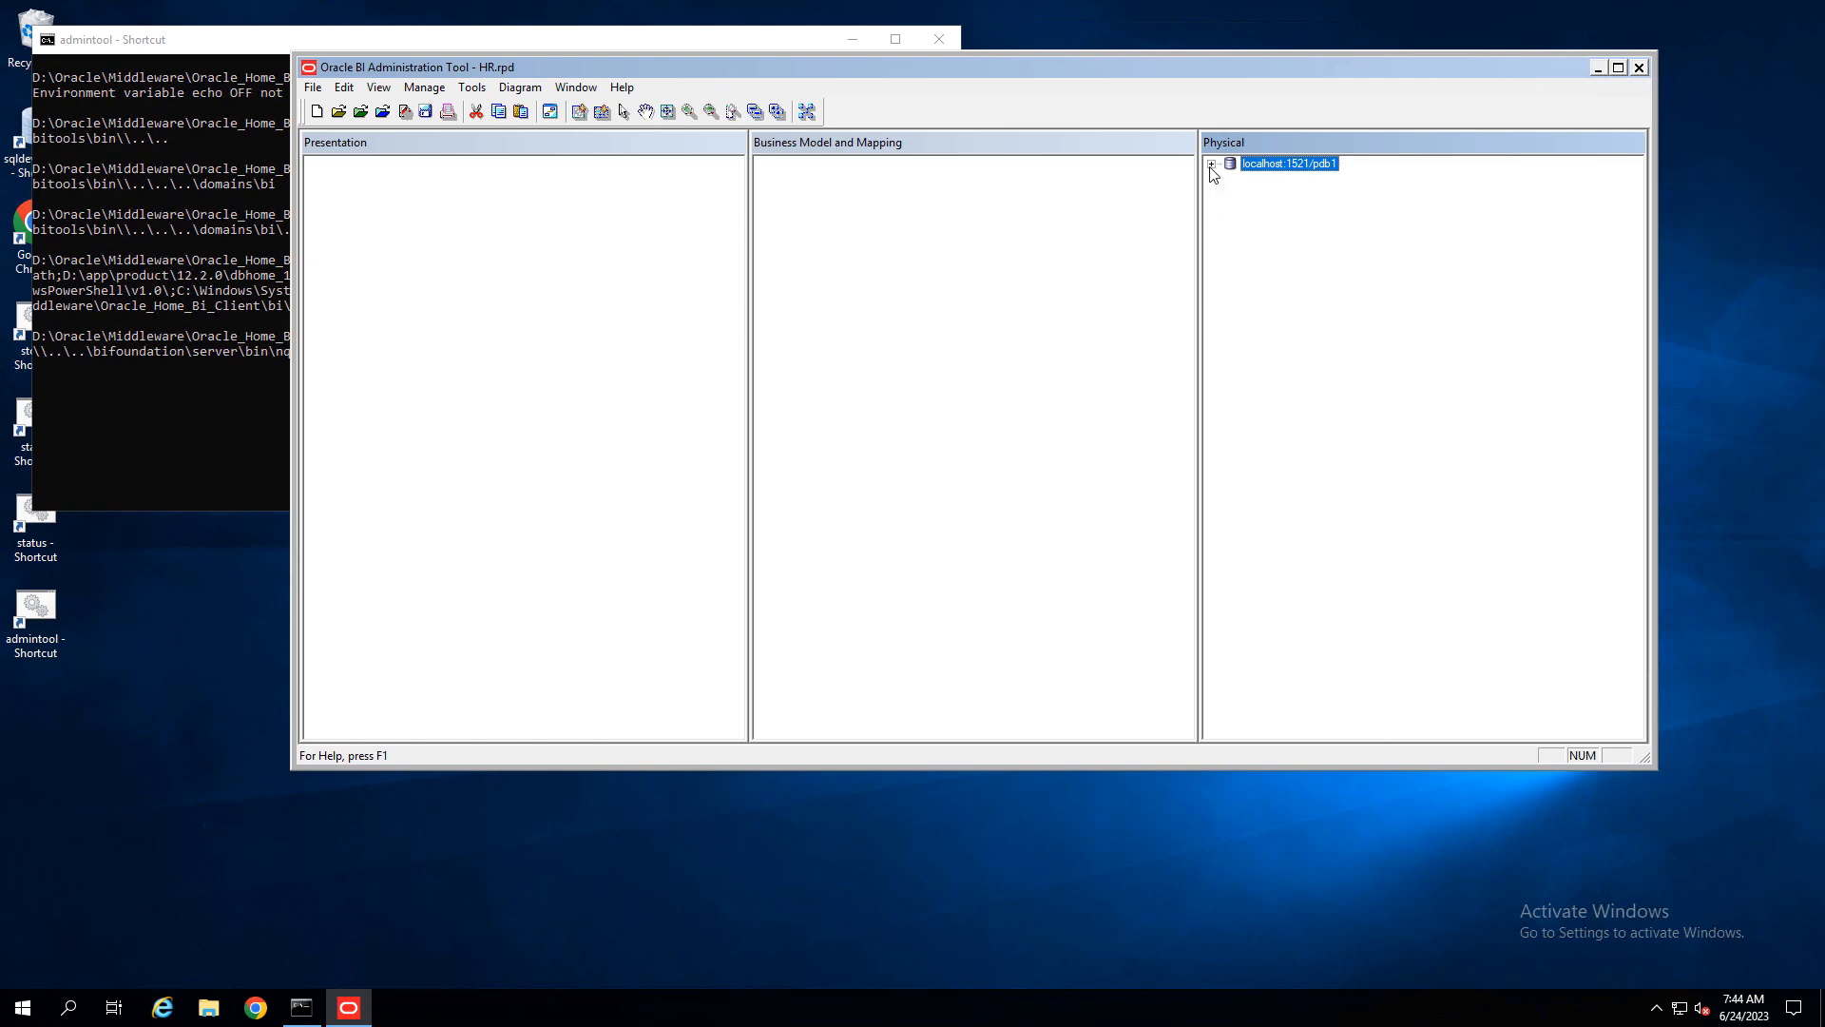
Expand the localhost:1521/pdb1 database and its HR schema in the Physical layer to check the imported tables.
double_click(1331, 168)
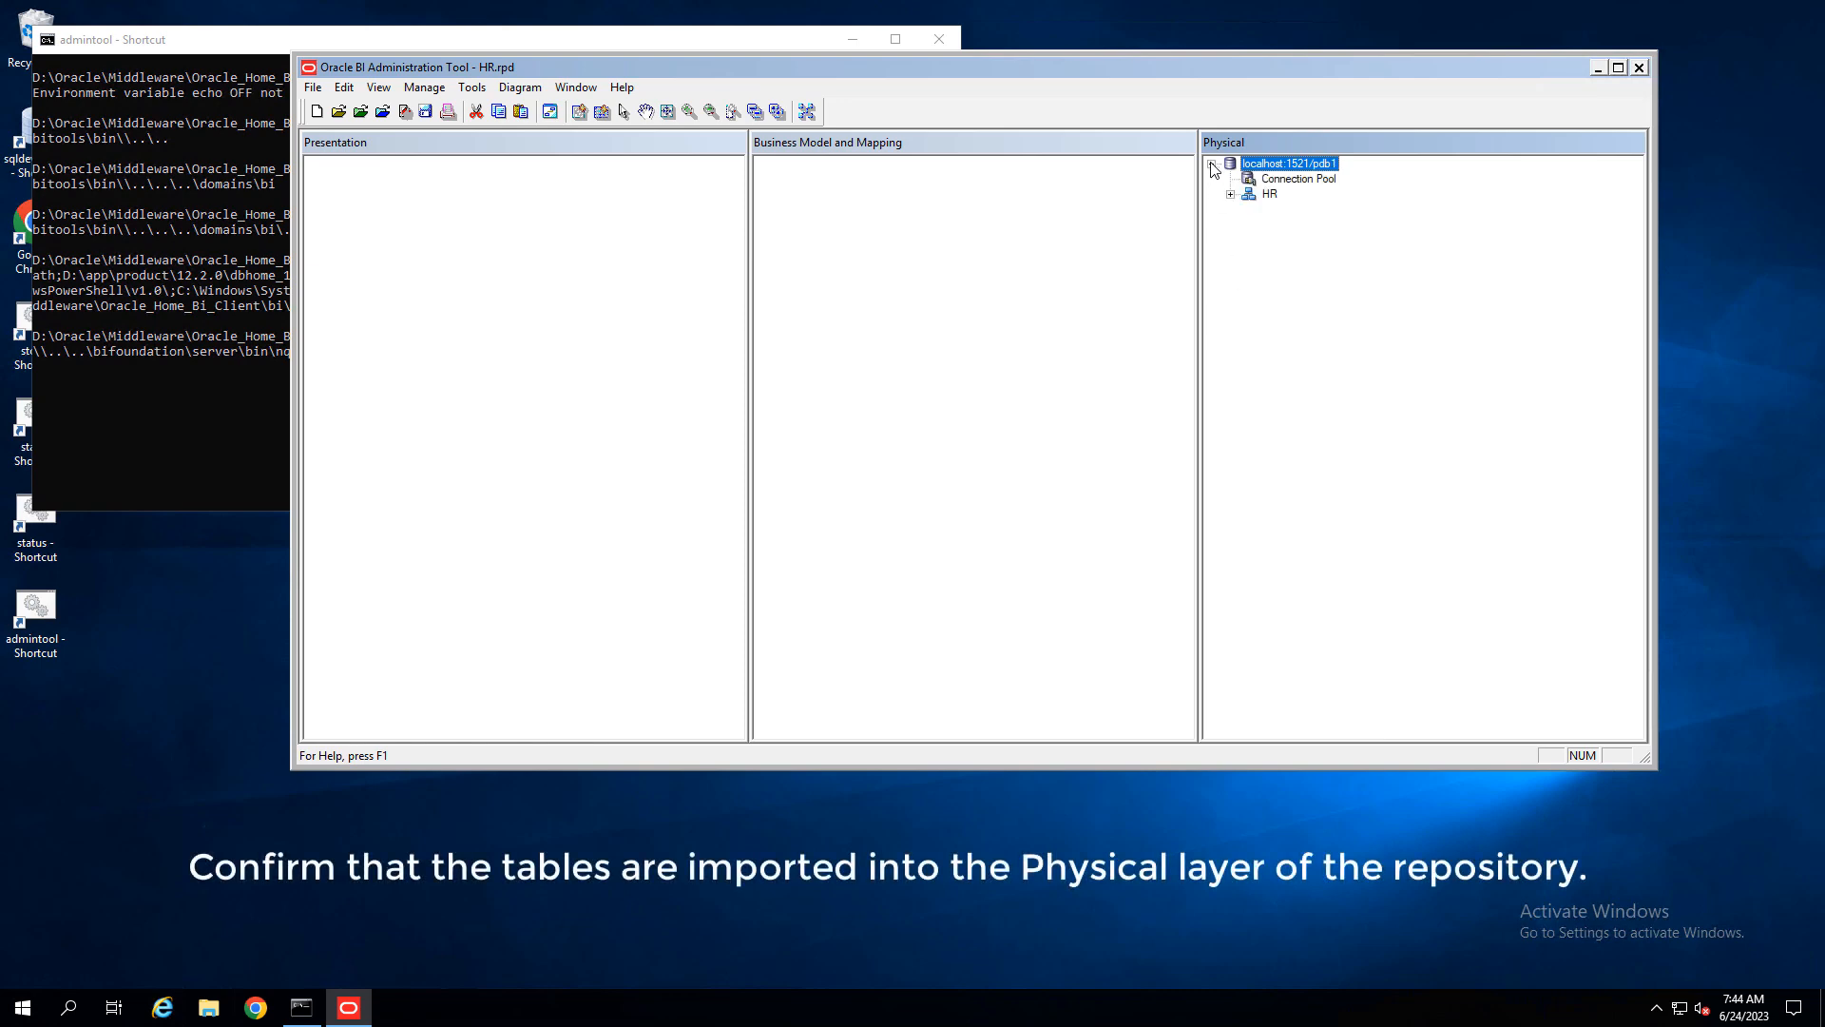
click(1294, 180)
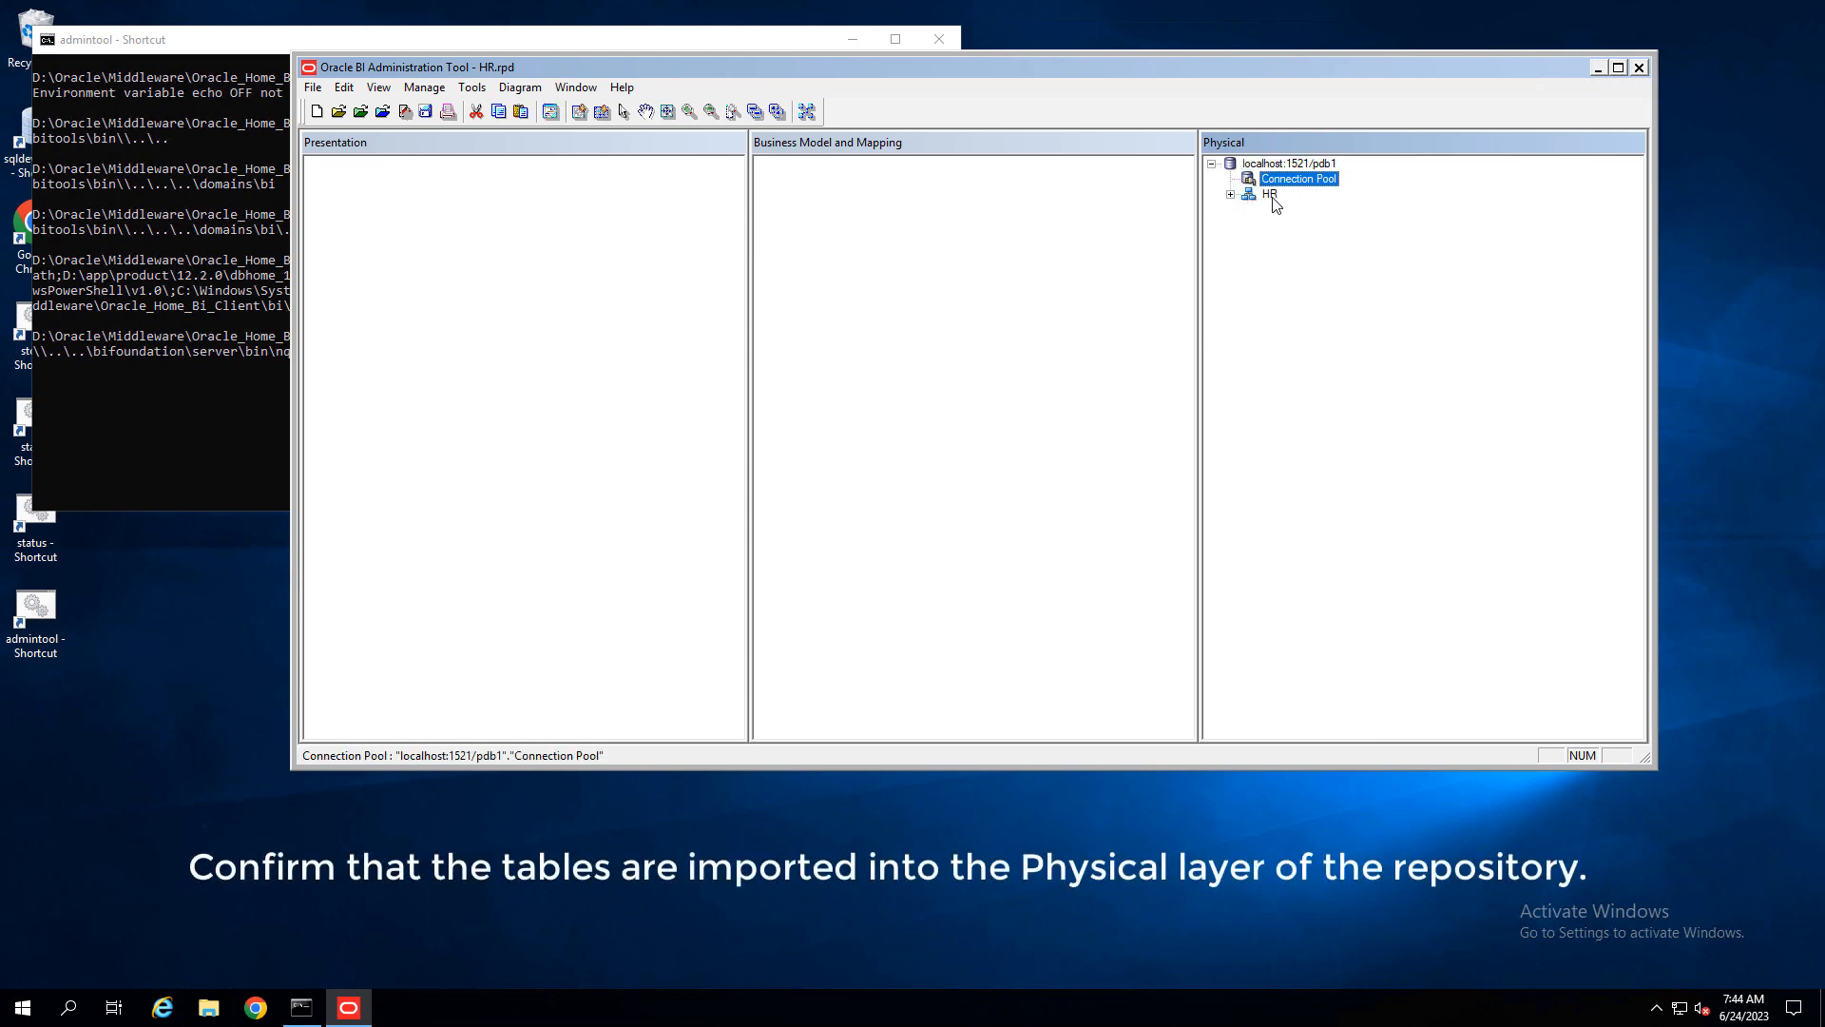
click(1231, 195)
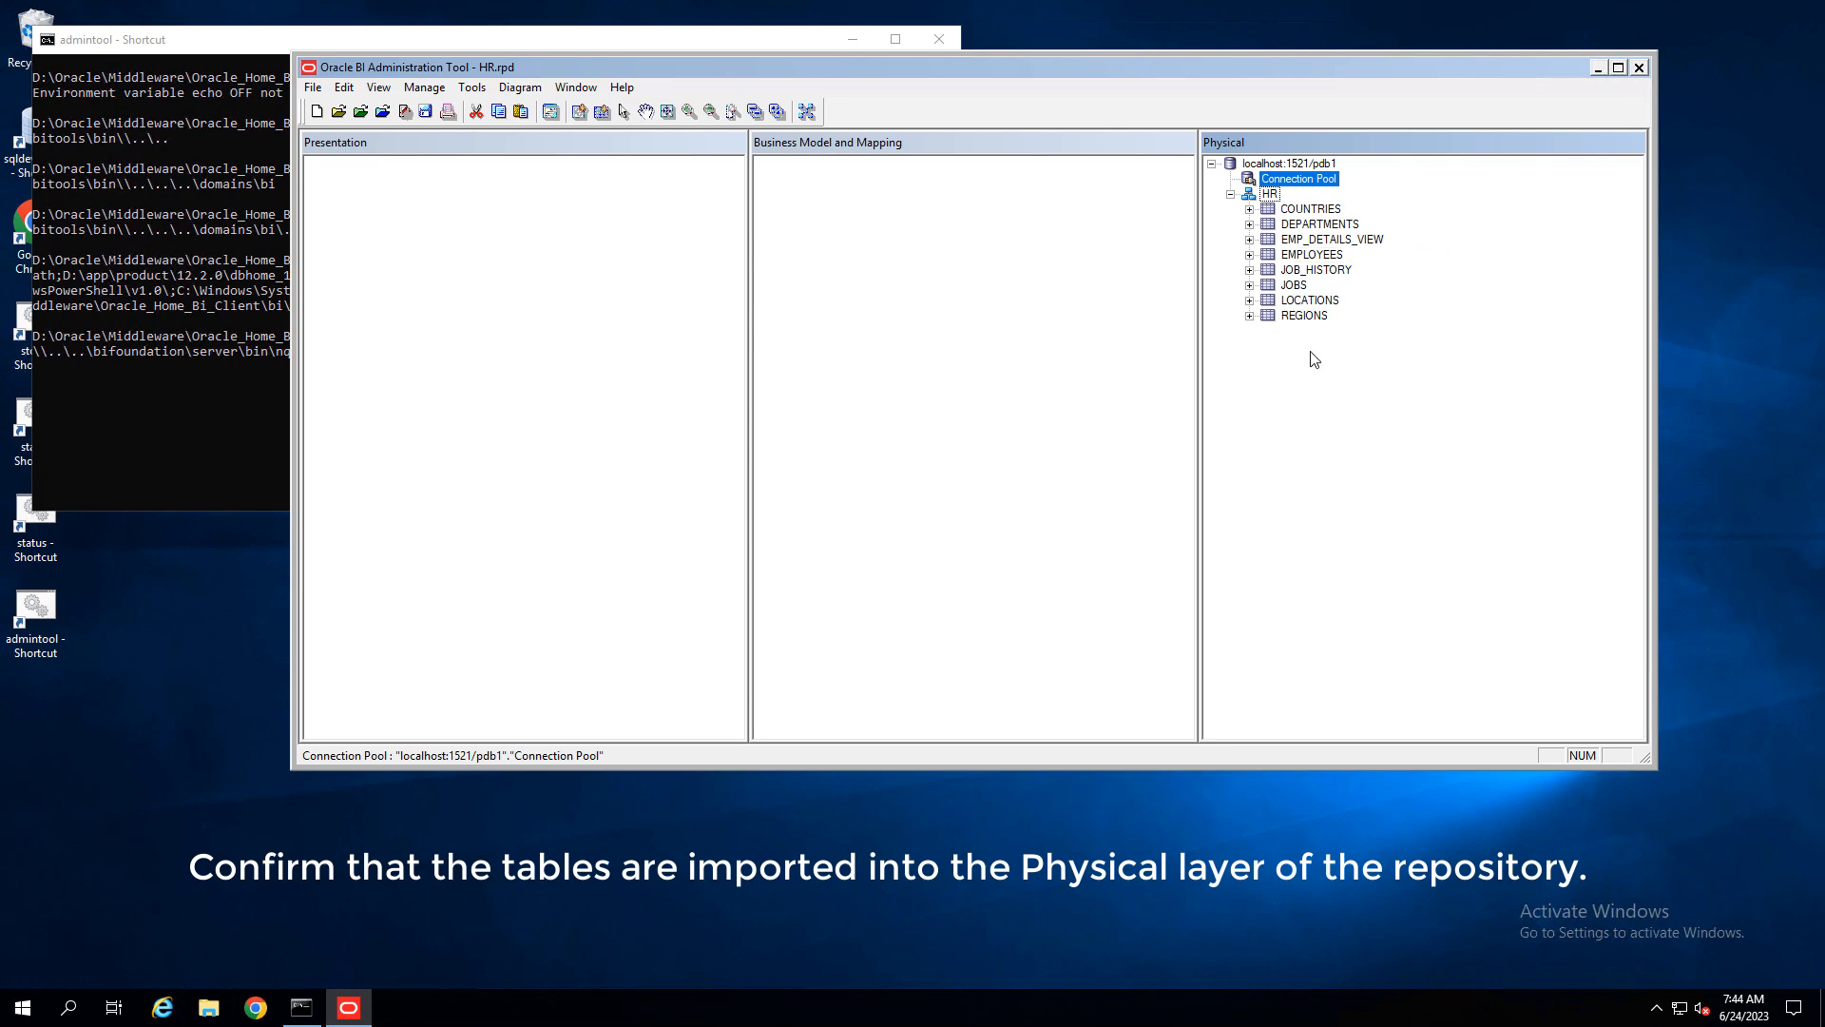